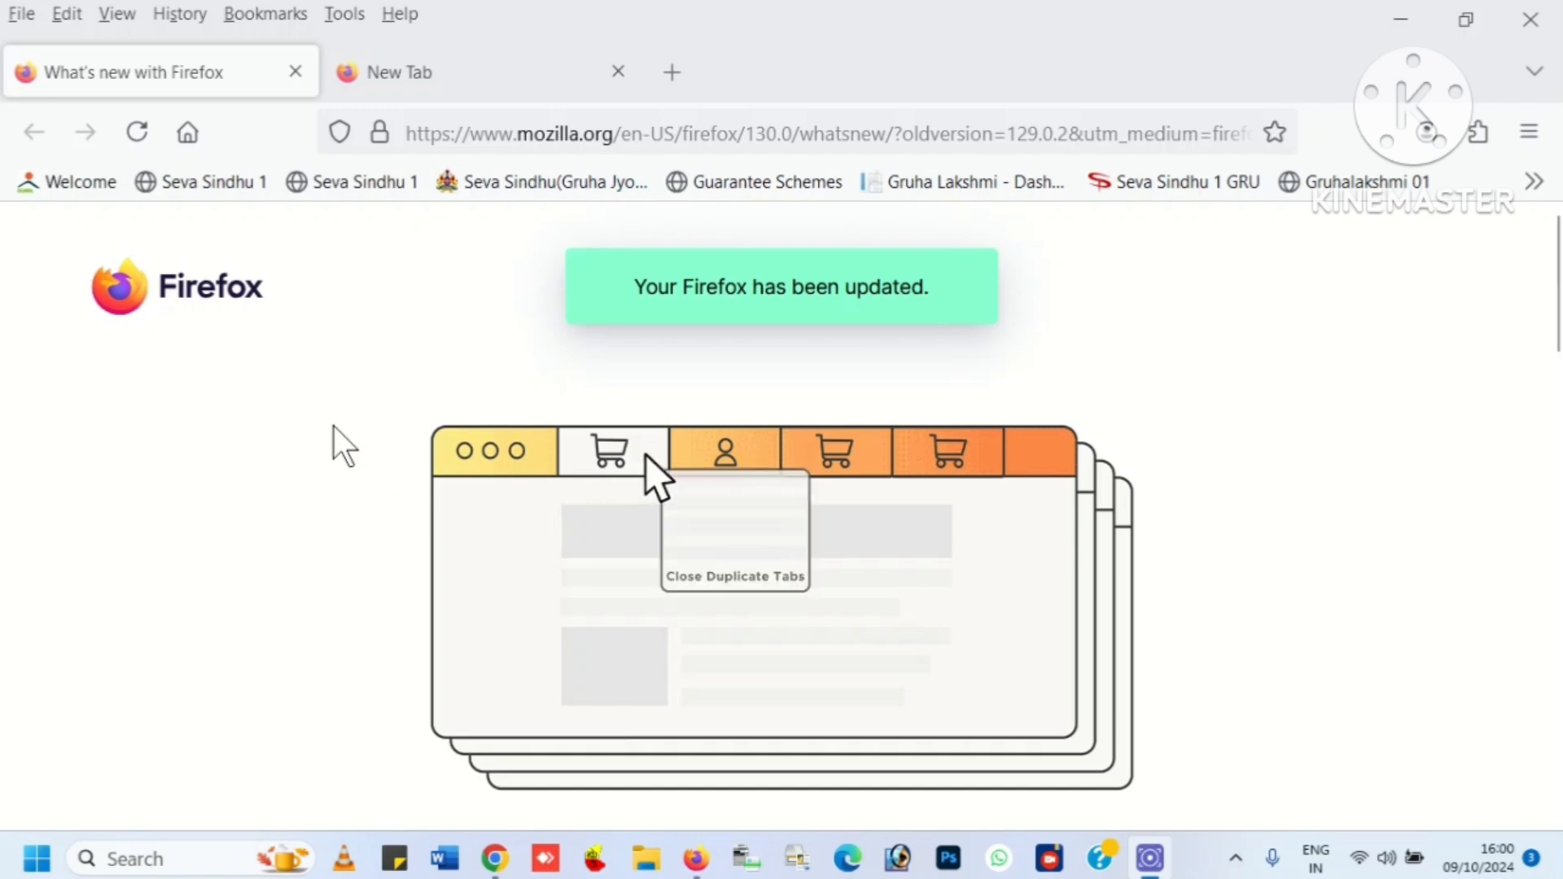
Close the Firefox update page, search the web for "sevasindhu login" and open the Seva Sindhu 1 site
key("ctrl+w")
left_click(427, 132)
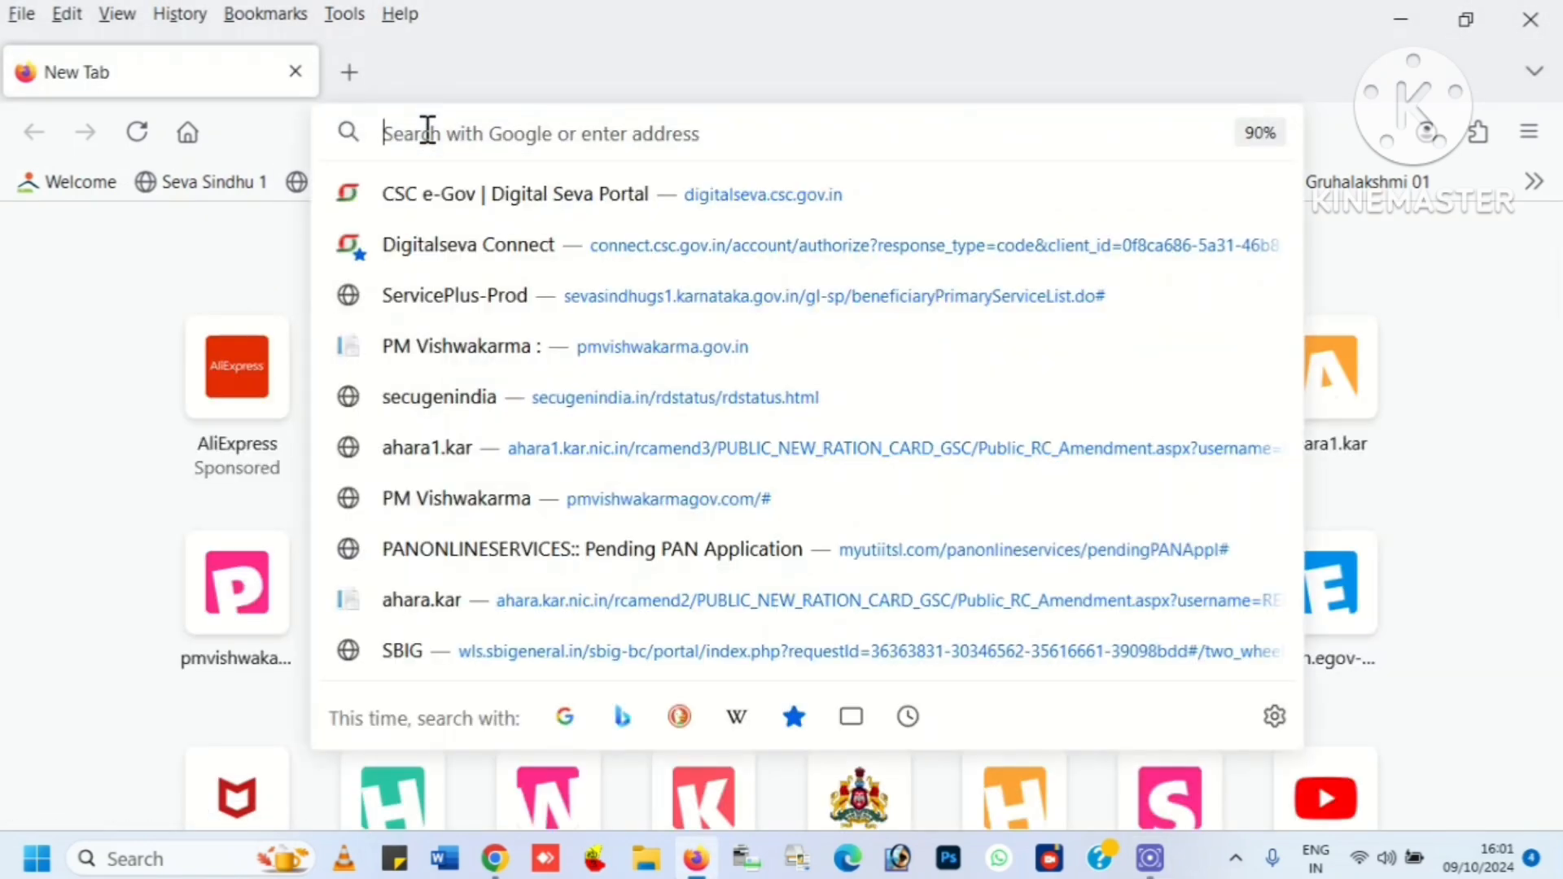
type("sev")
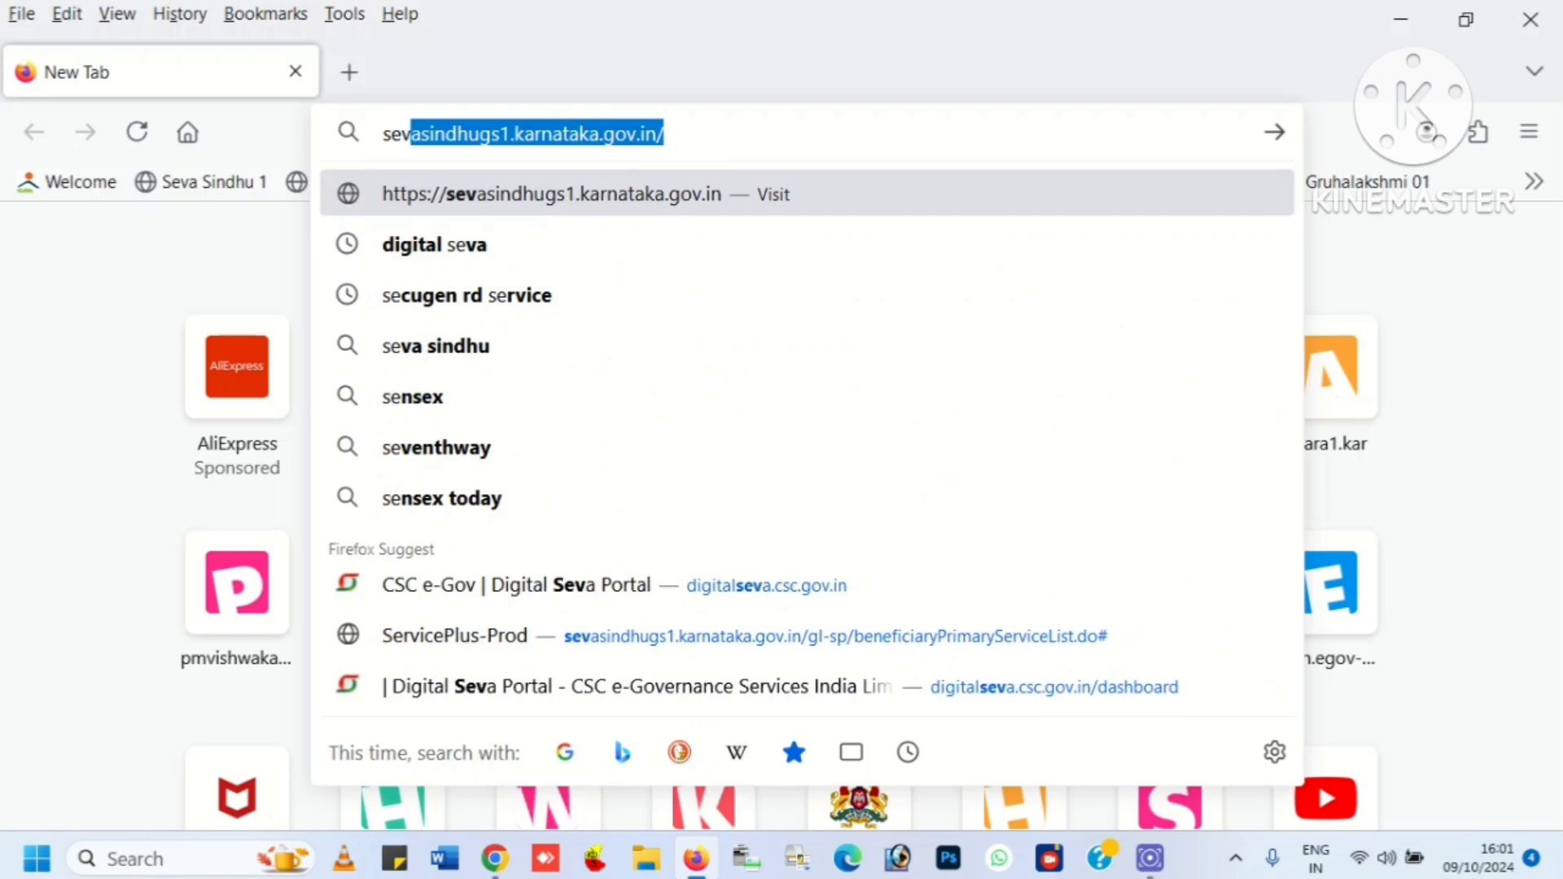
type("asin")
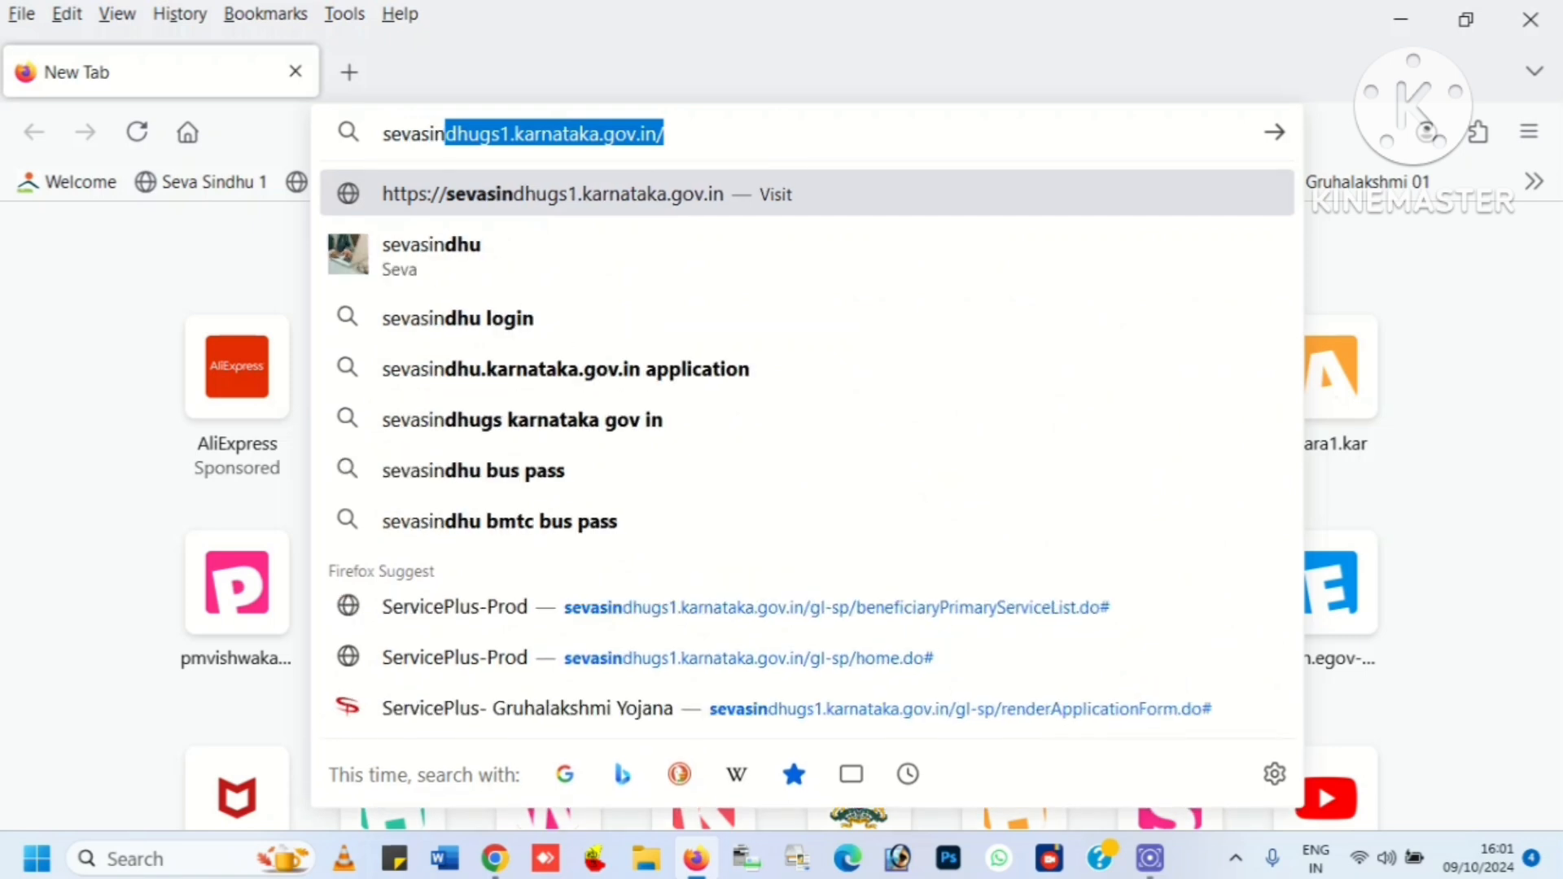
type("dhu")
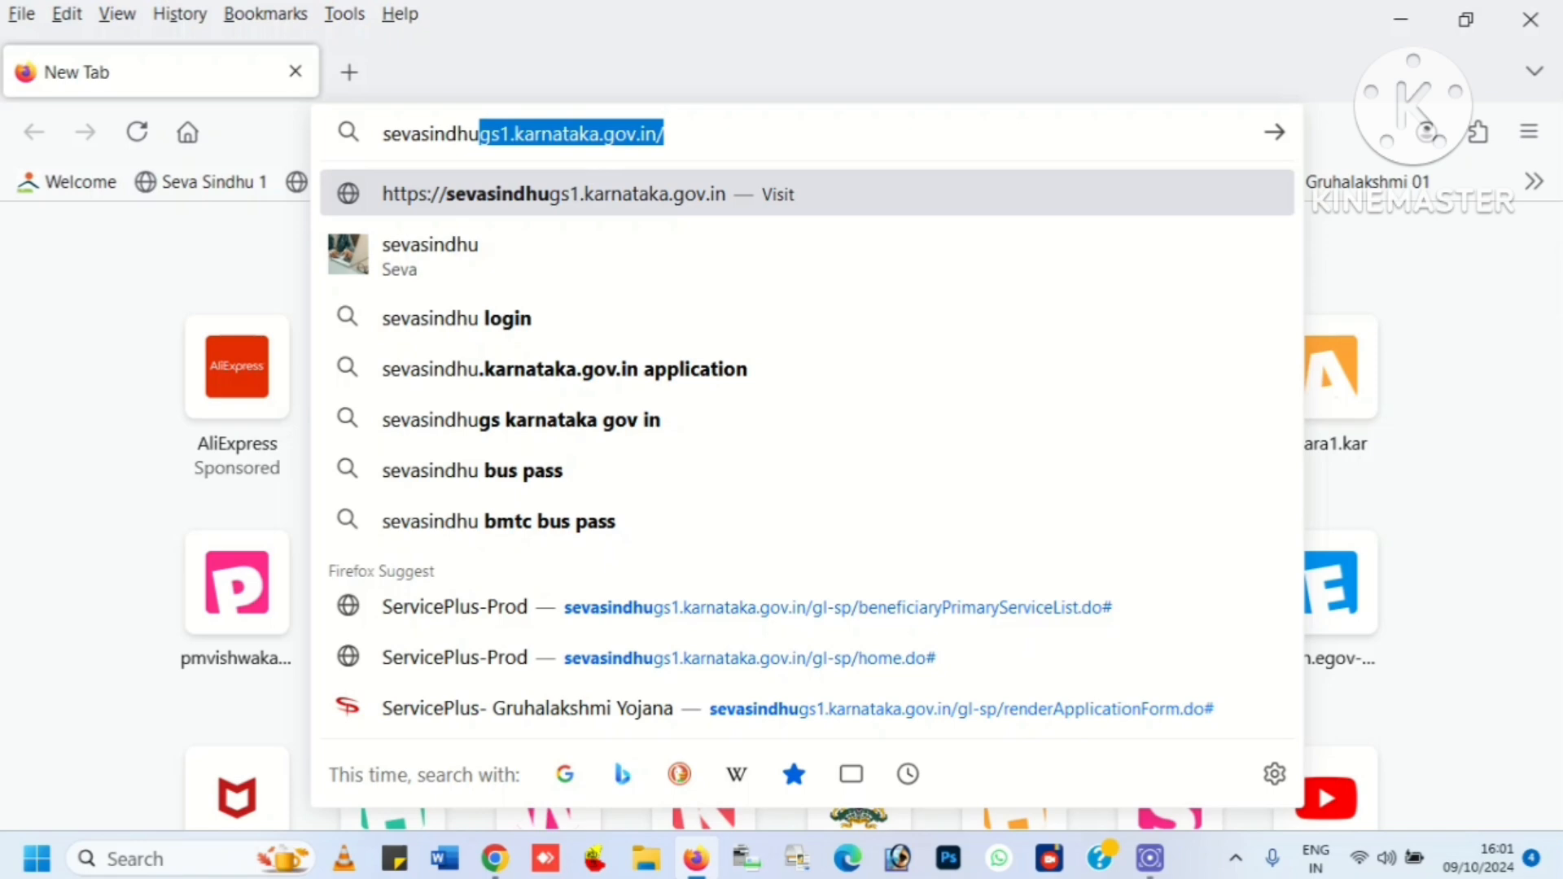
left_click(496, 332)
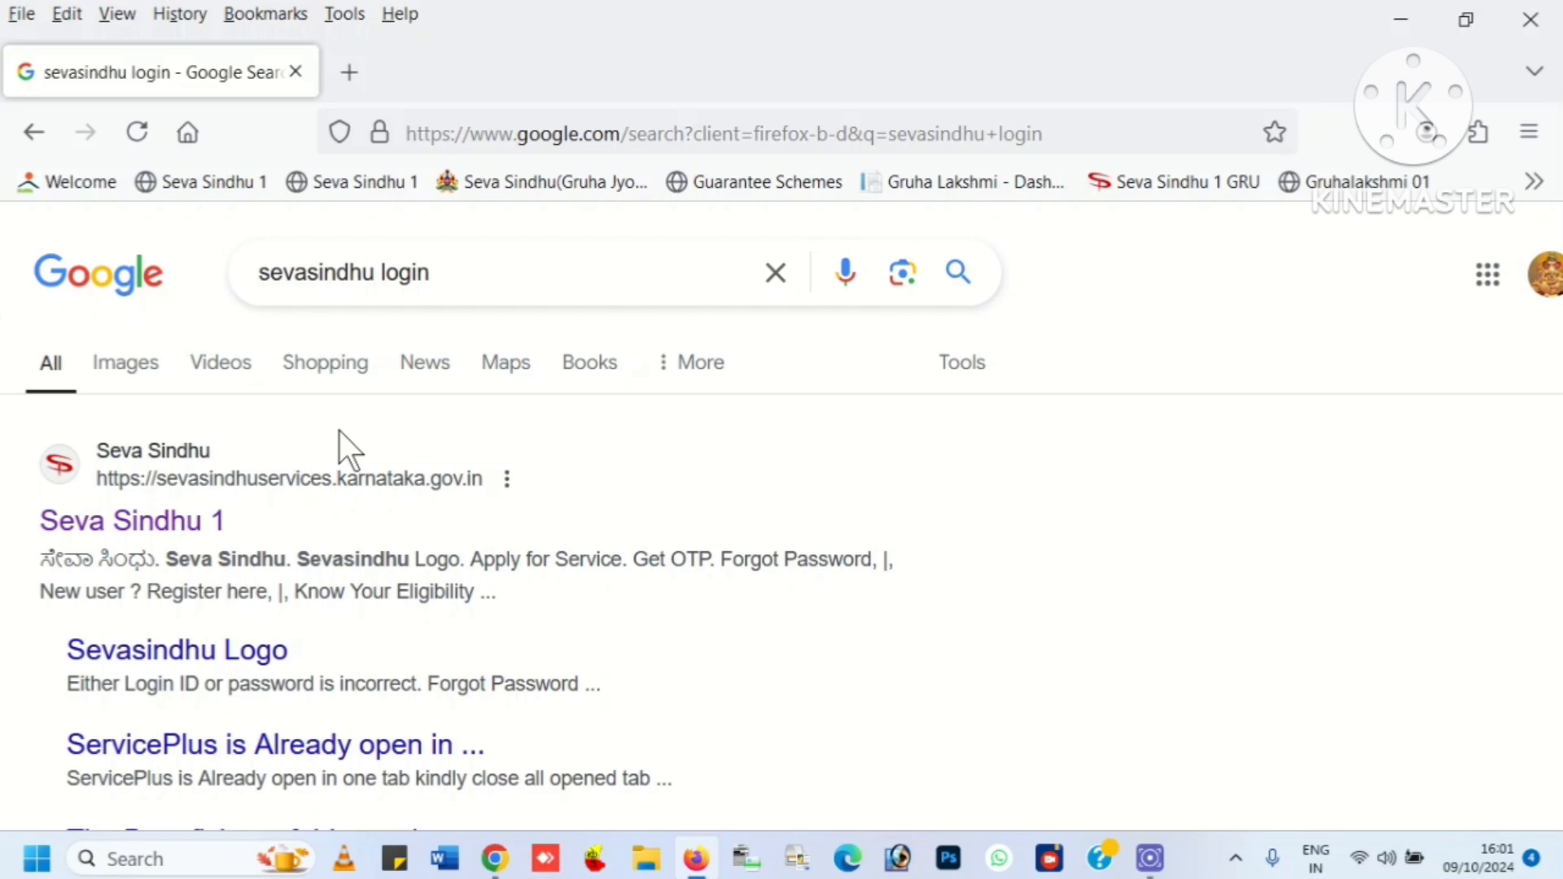
left_click(171, 539)
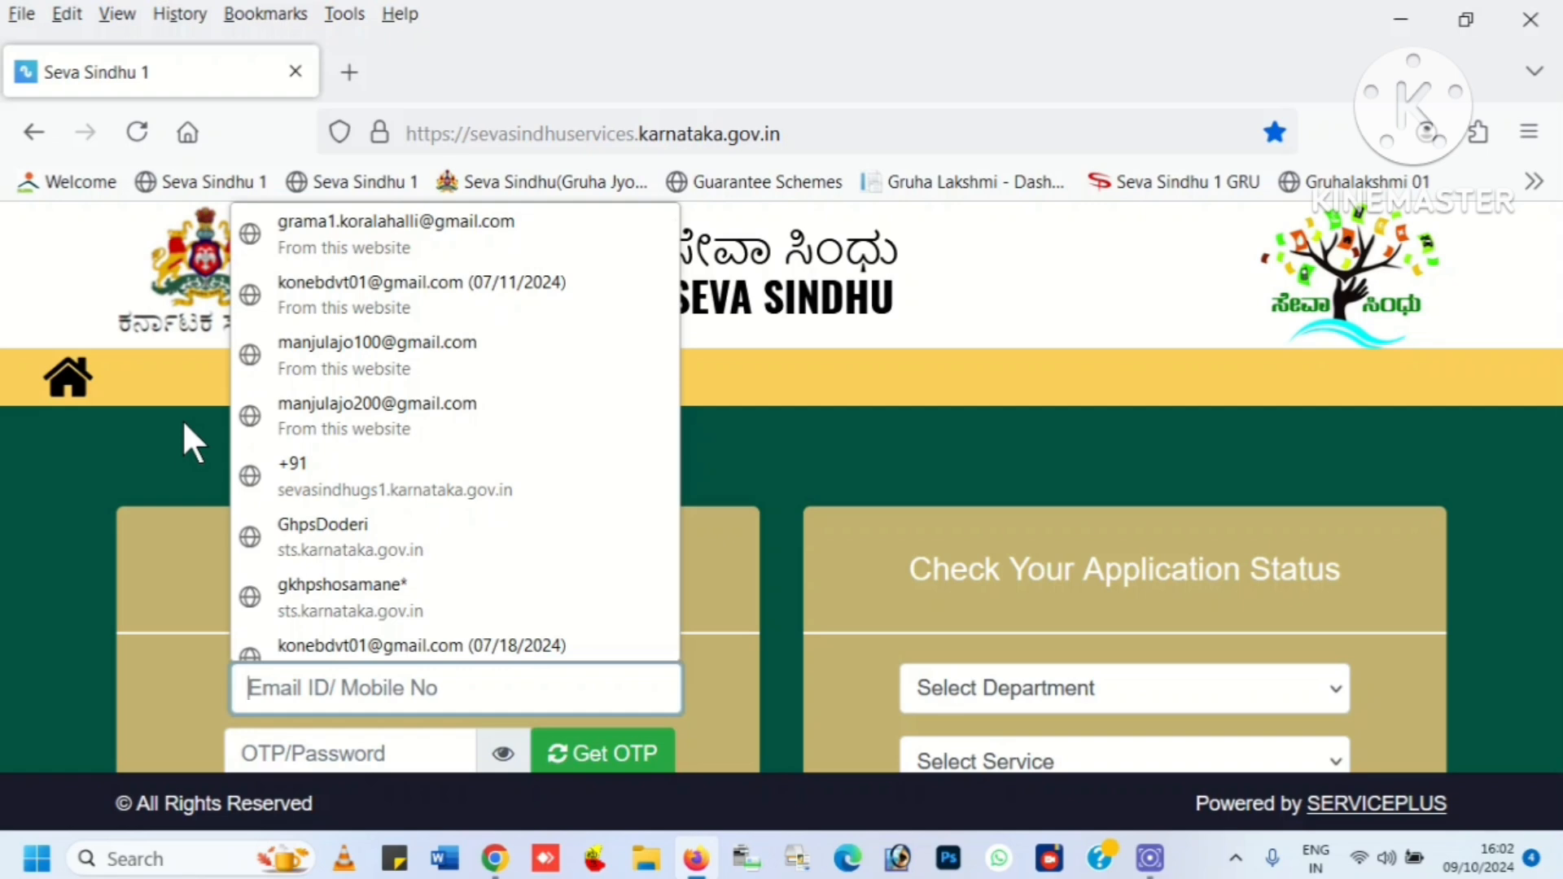
Sign in to Seva Sindhu with the saved e-mail and account password, enter the captcha code, and update the saved password
left_click(447, 300)
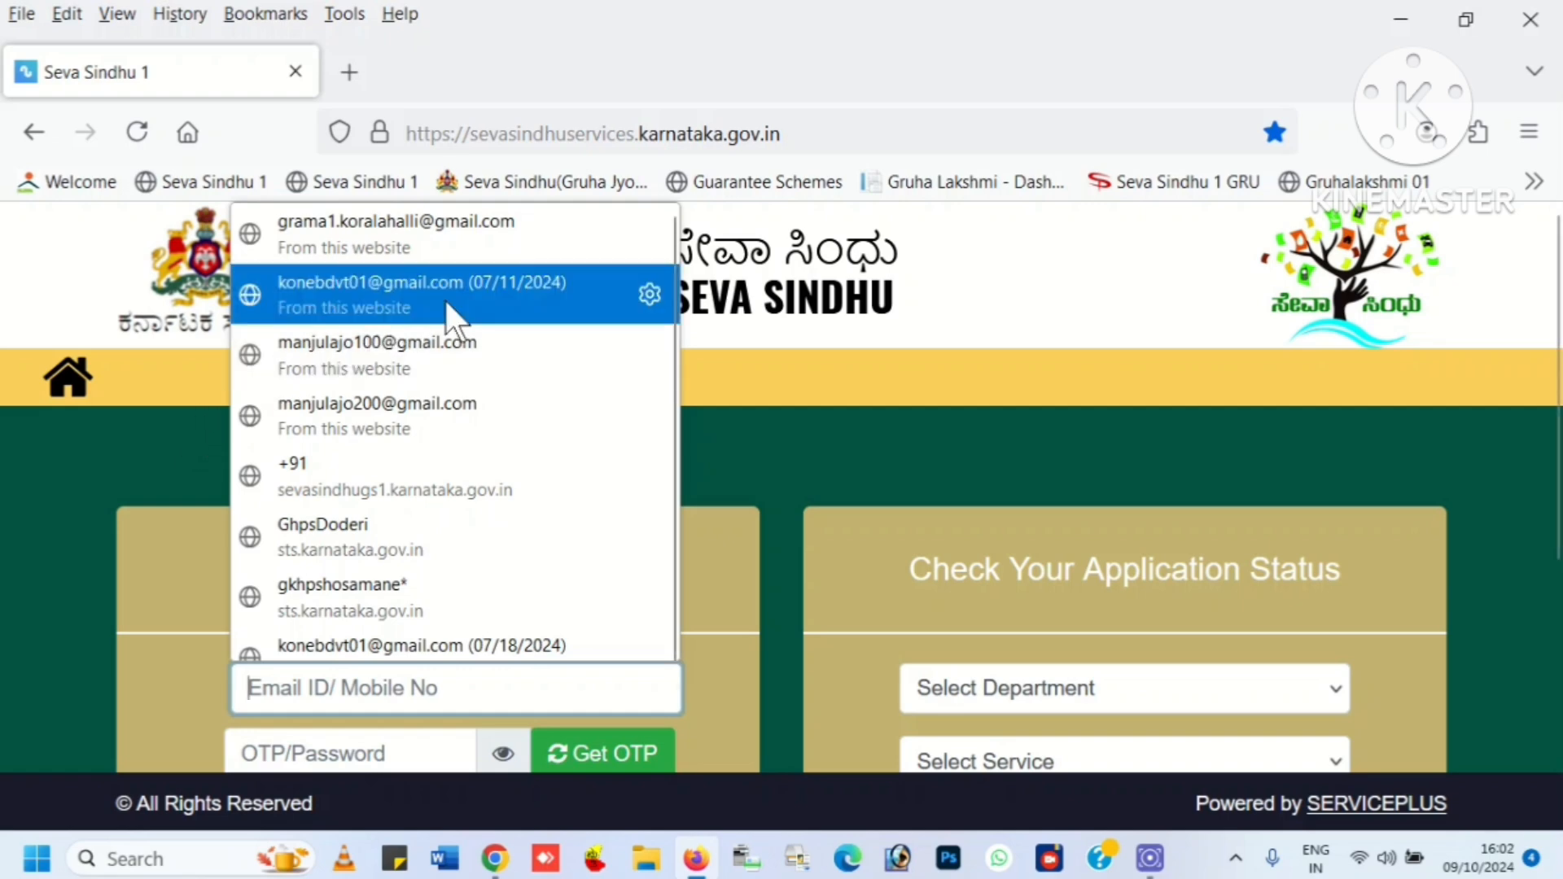
scroll(468, 570, "down", 2)
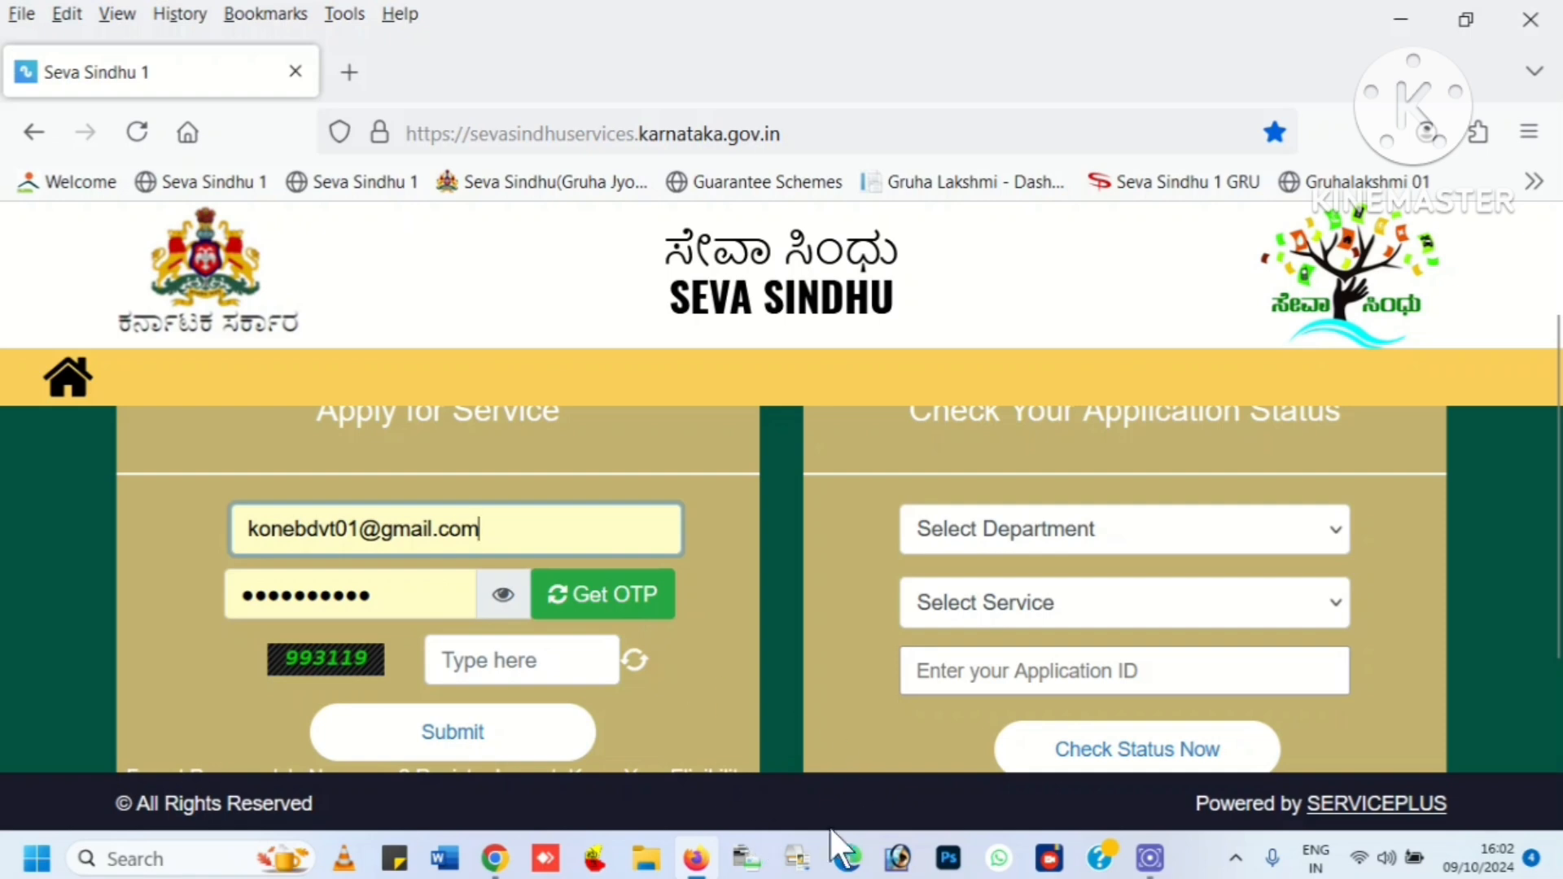
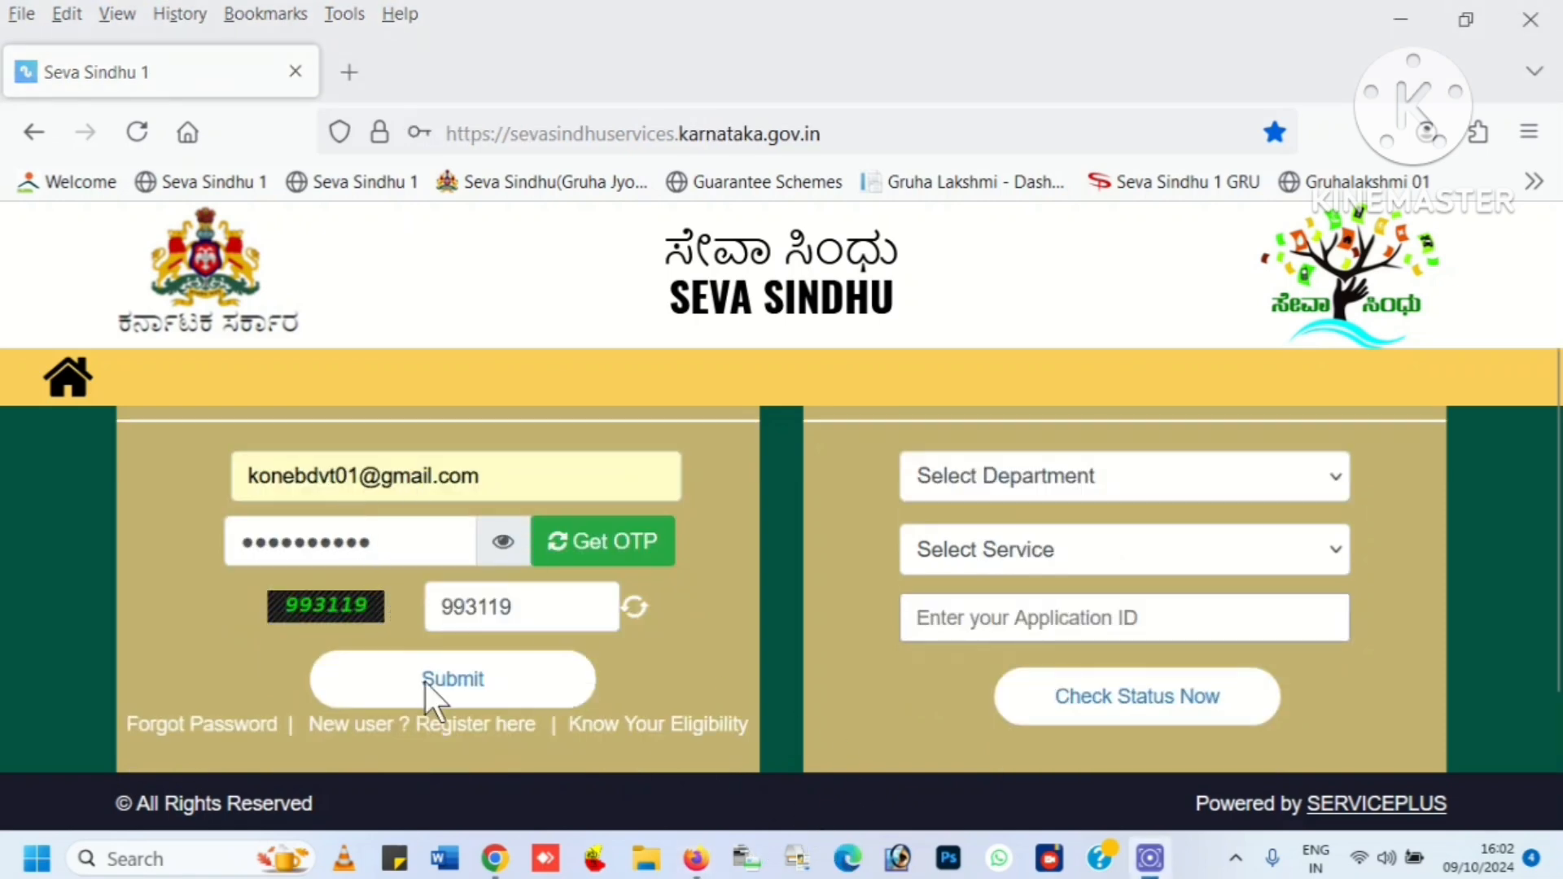
left_click(455, 682)
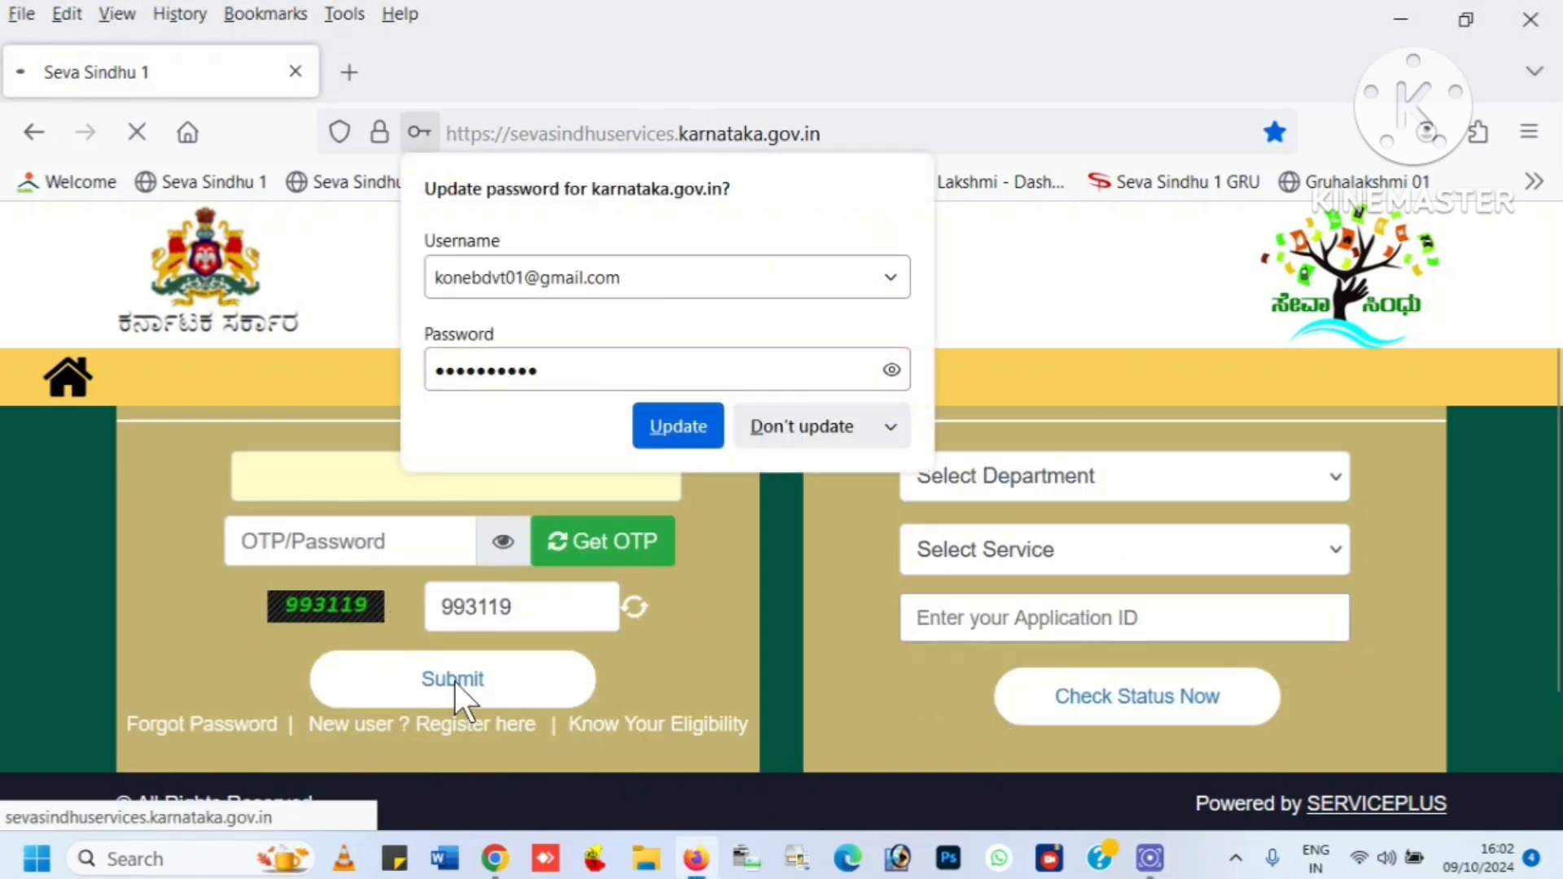
left_click(684, 428)
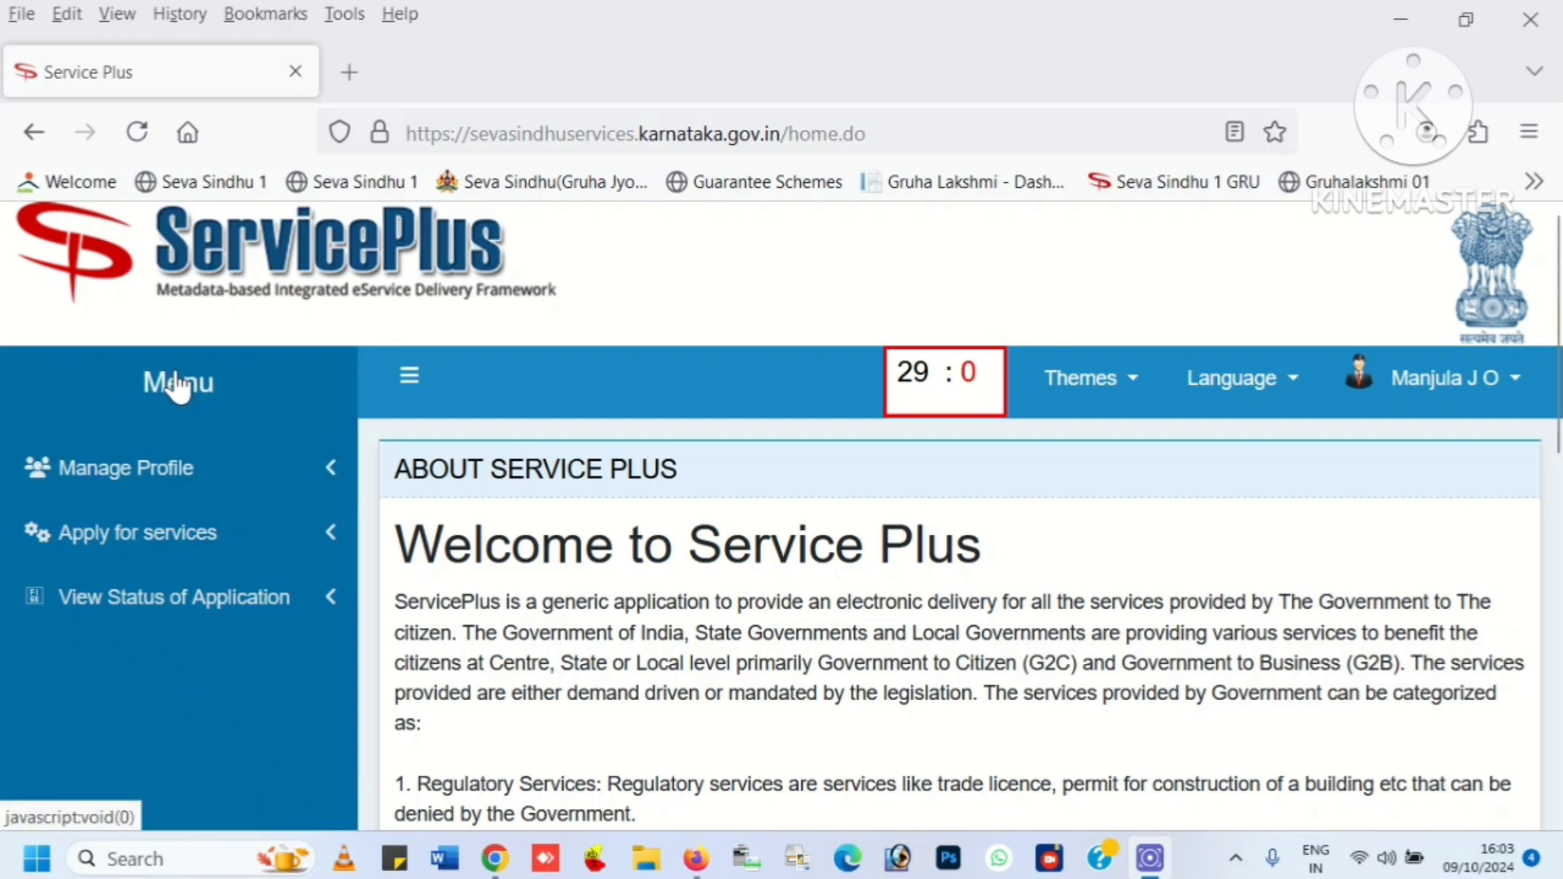
Open the list of all available services that can be applied for
left_click(205, 554)
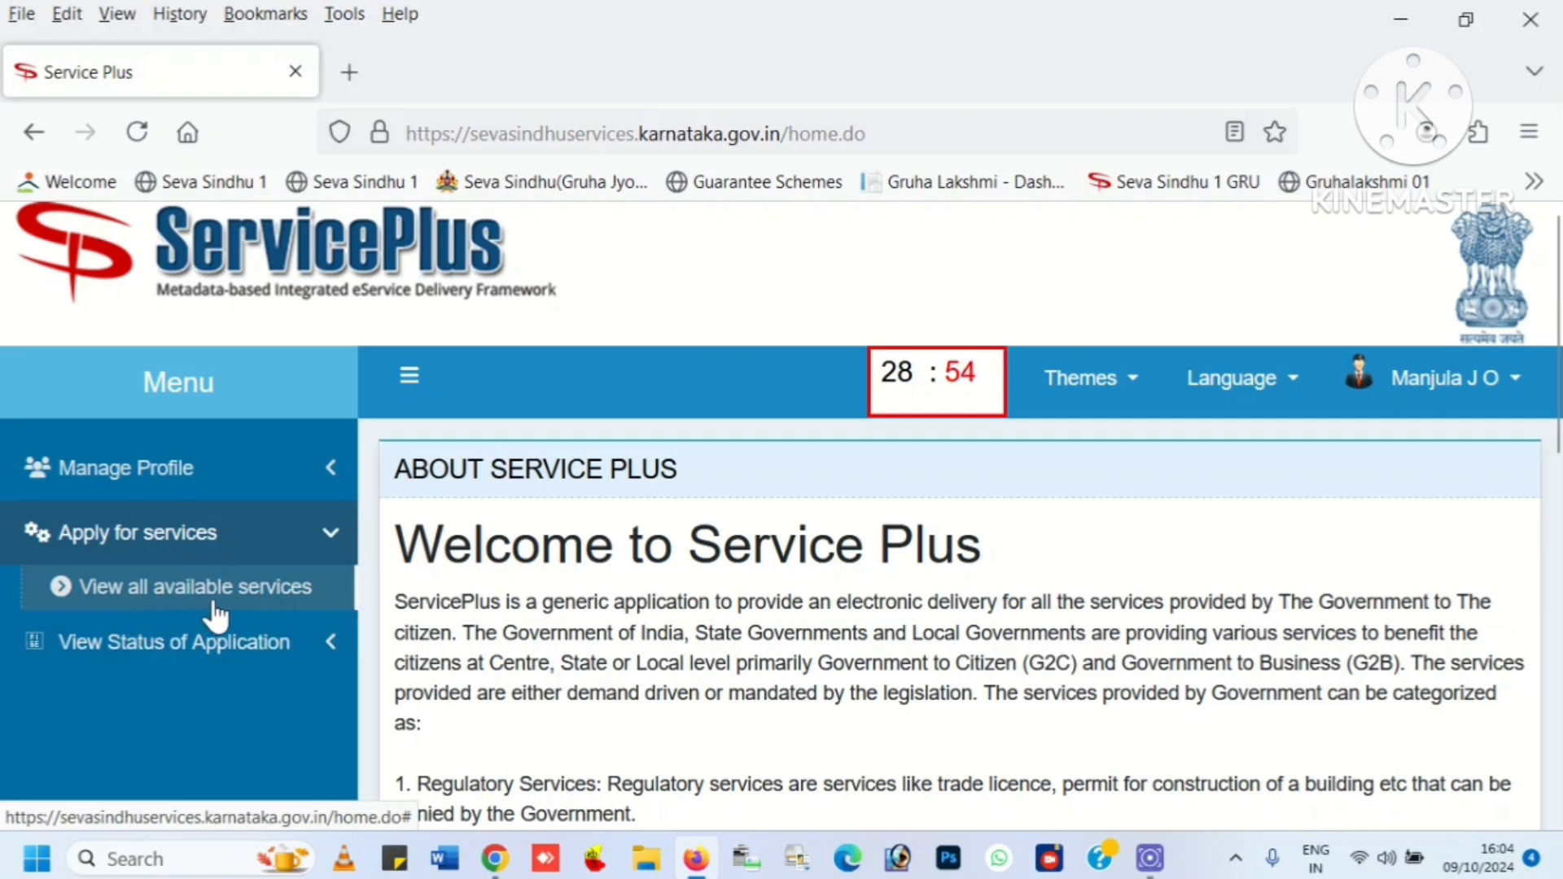
left_click(275, 604)
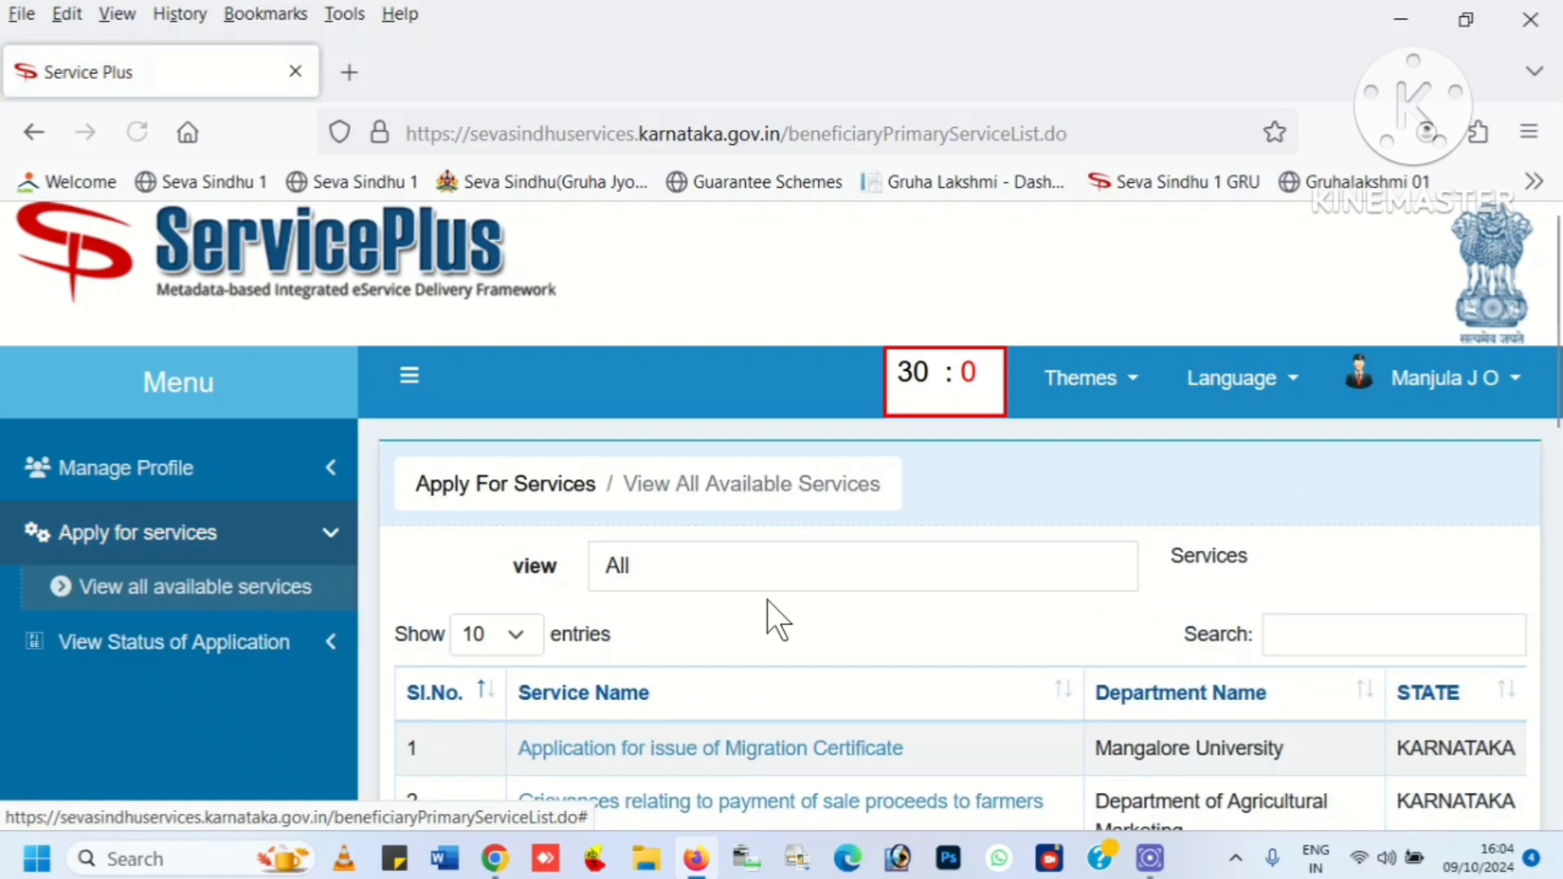
scroll(846, 569, "down", 2)
scroll(846, 568, "down", 2)
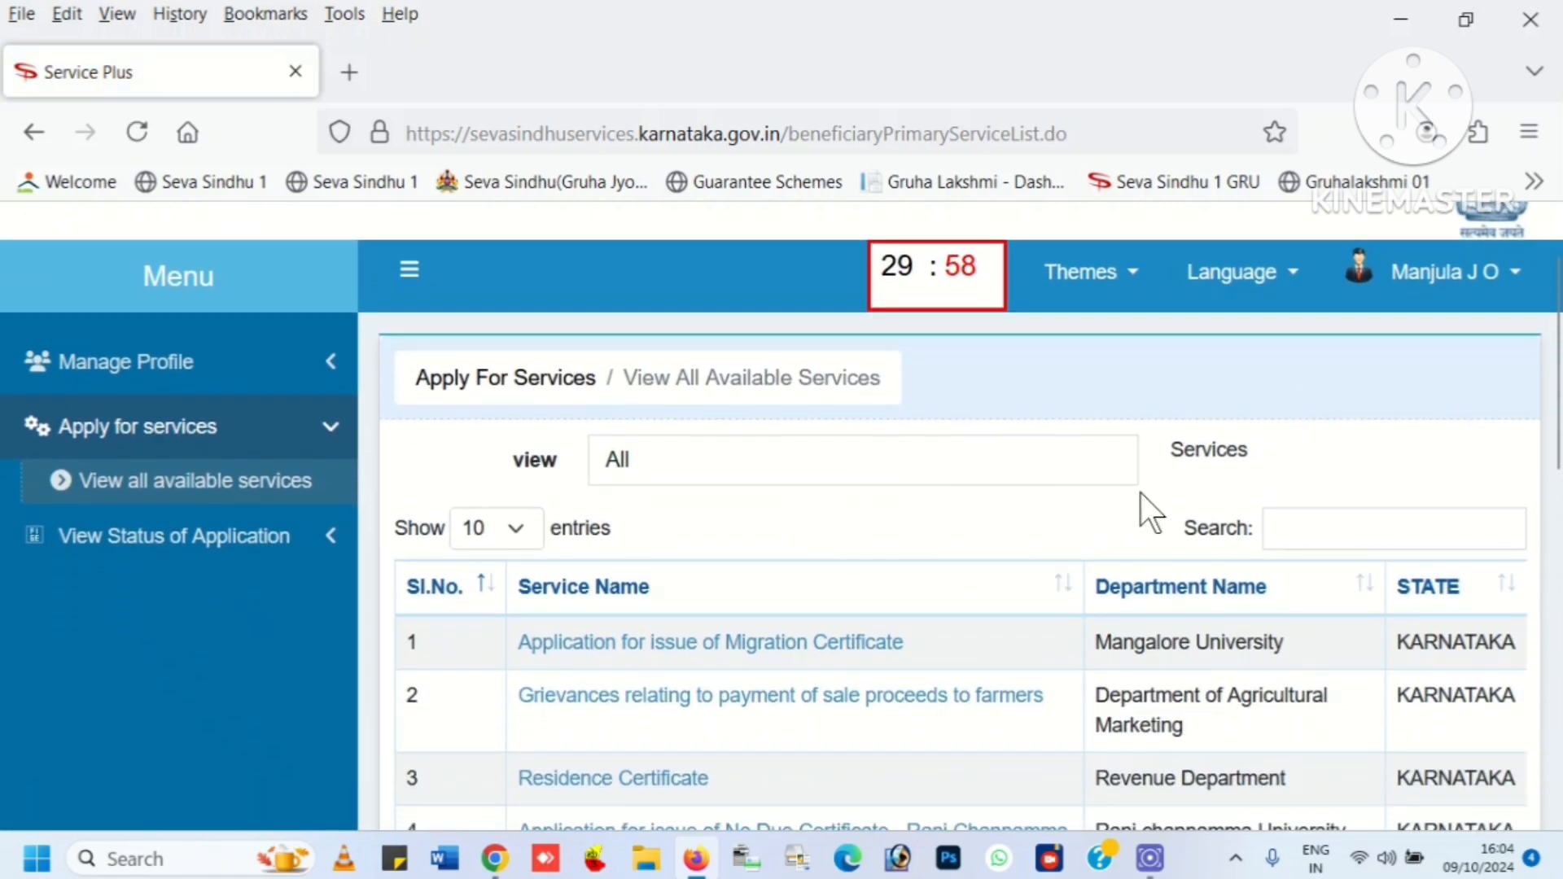
scroll(999, 556, "down", 2)
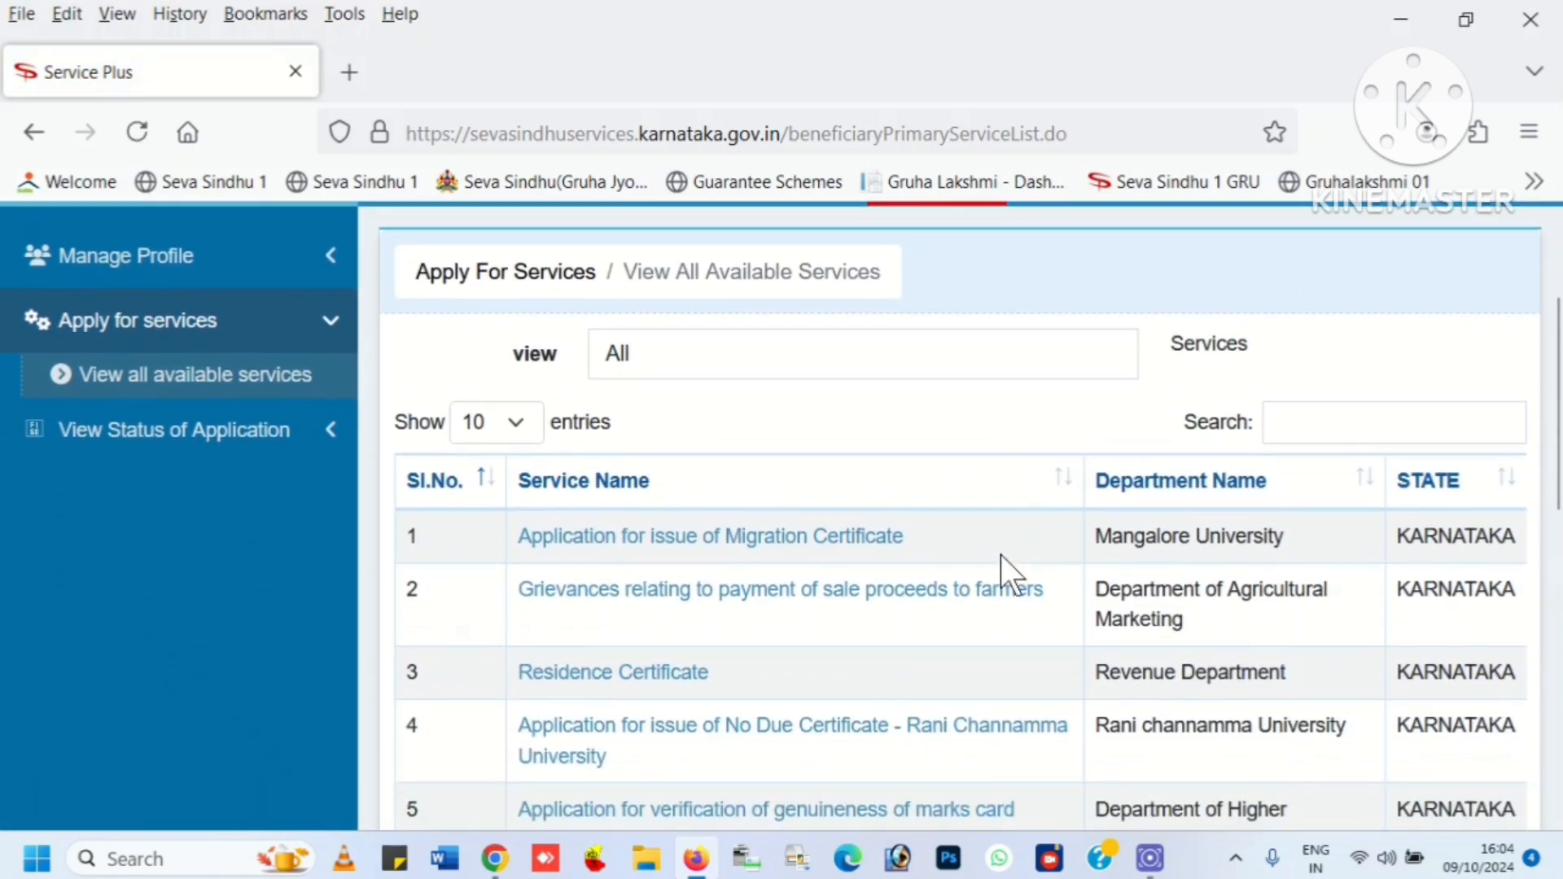
Filter the services by "reve" and open Application for Applying Revenue Services
left_click(1332, 430)
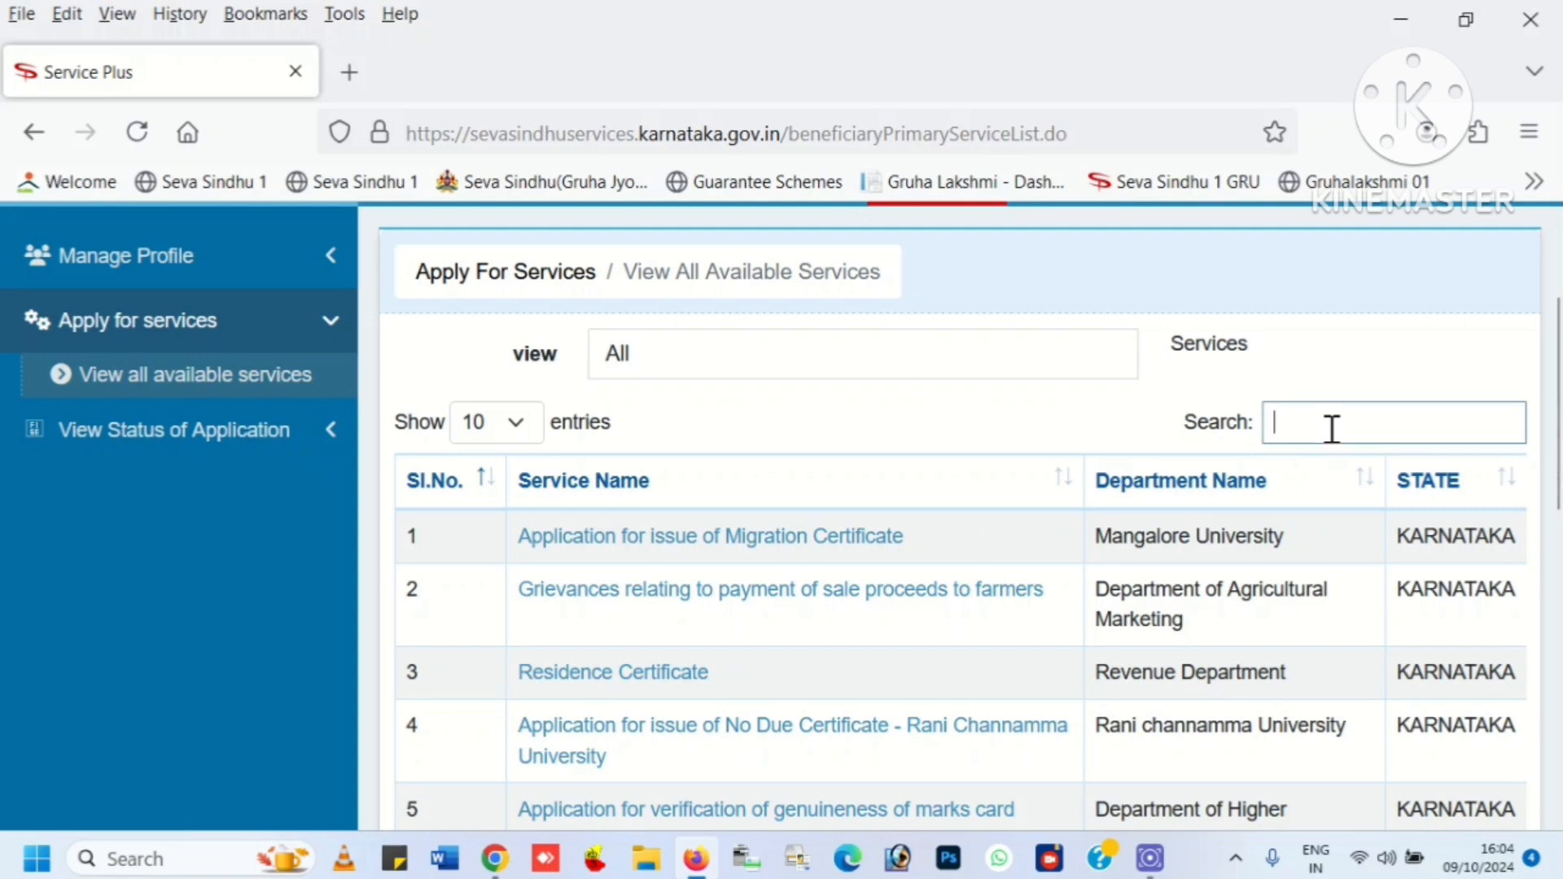
type("re")
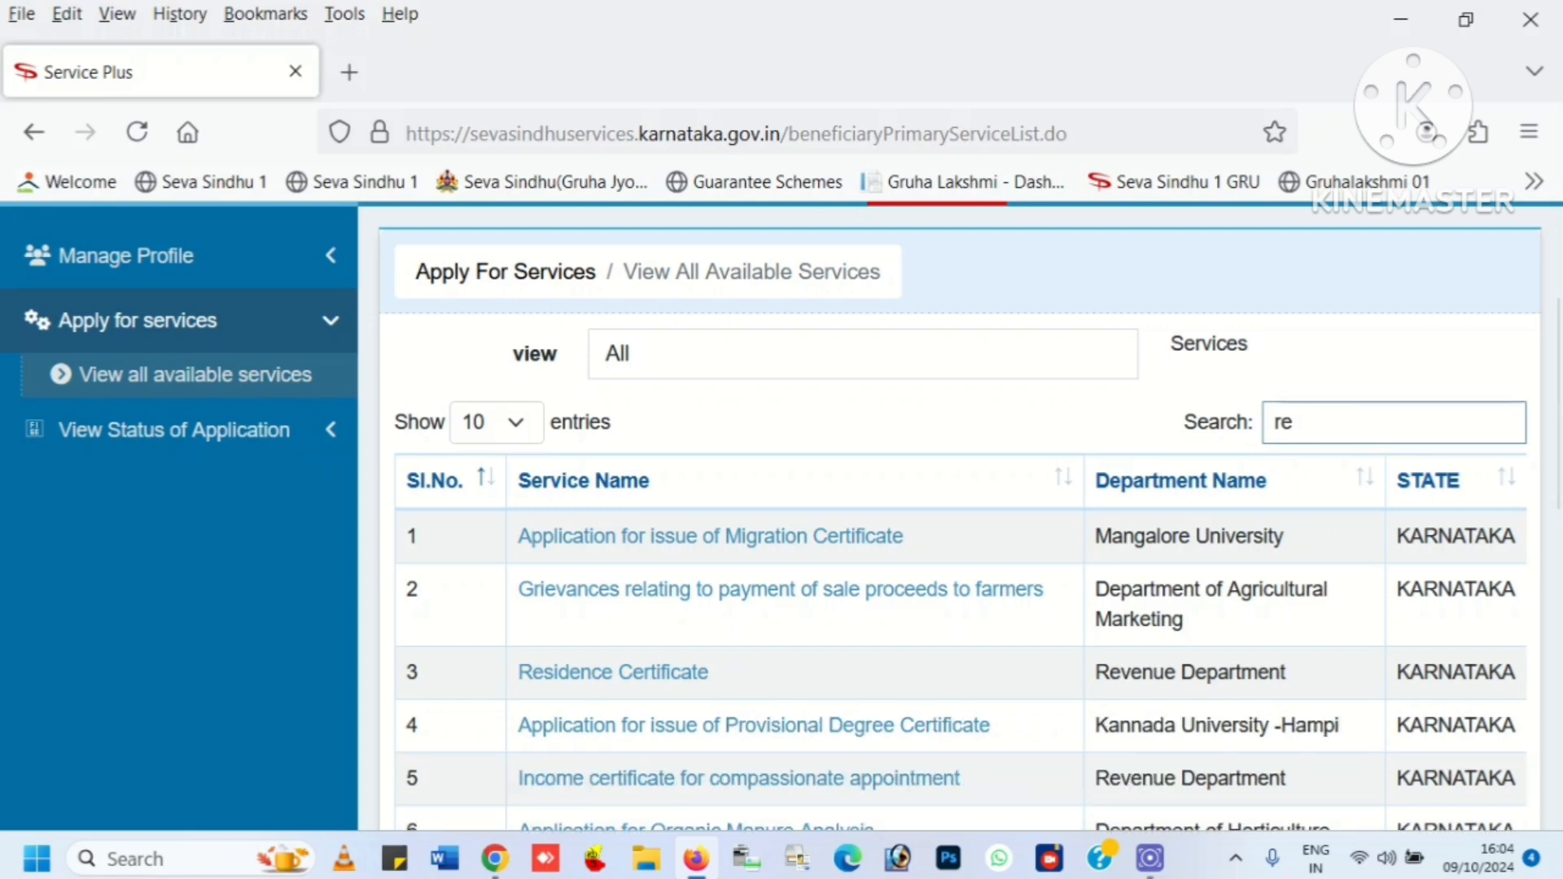
type("ve")
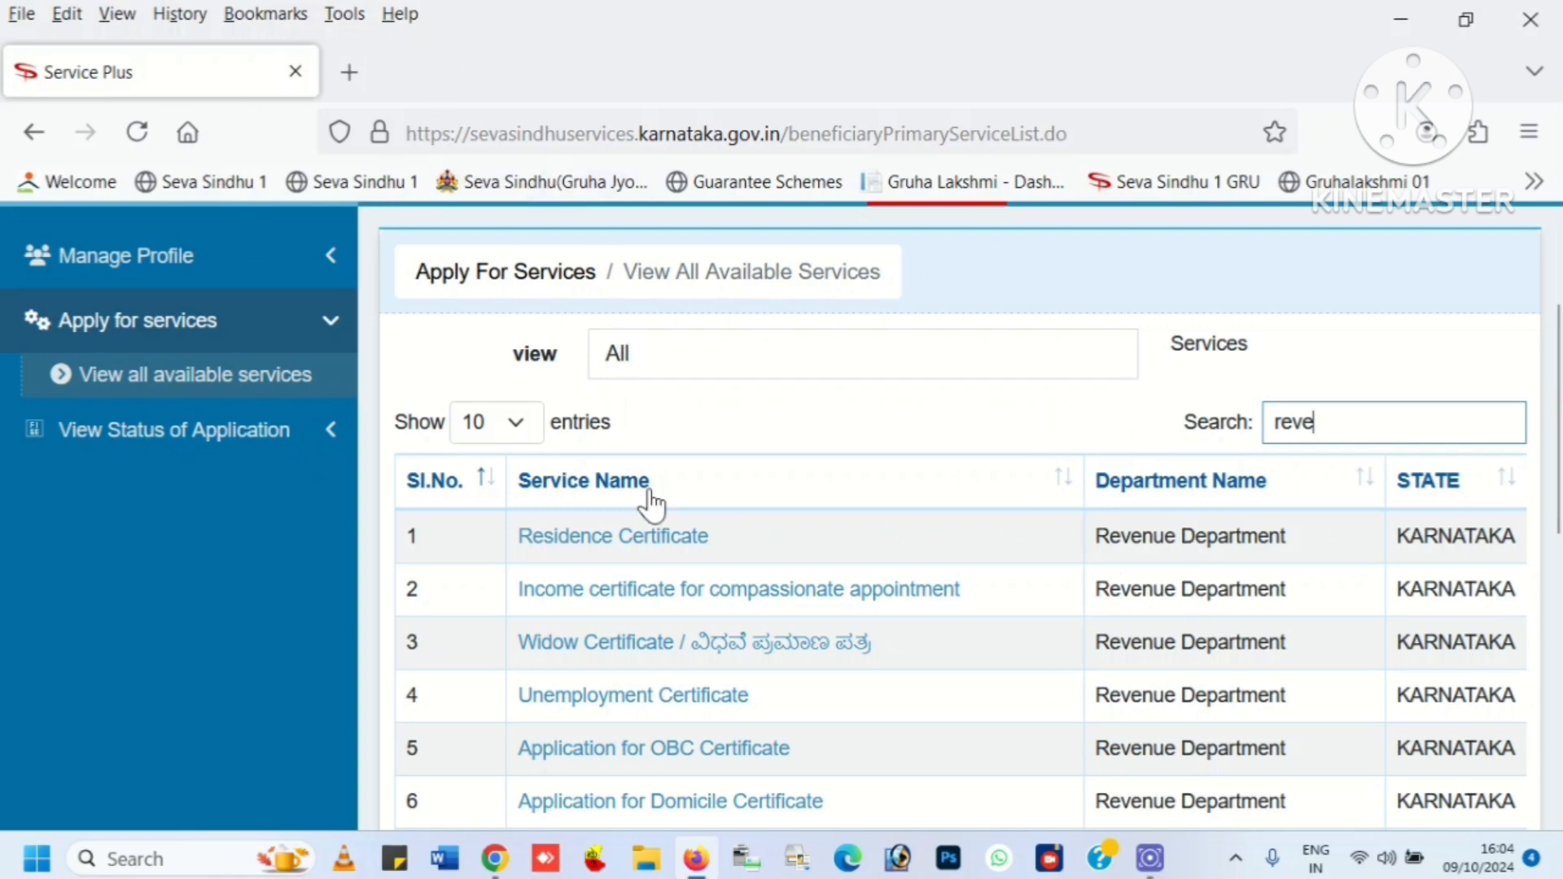
scroll(668, 521, "down", 2)
scroll(676, 529, "down", 2)
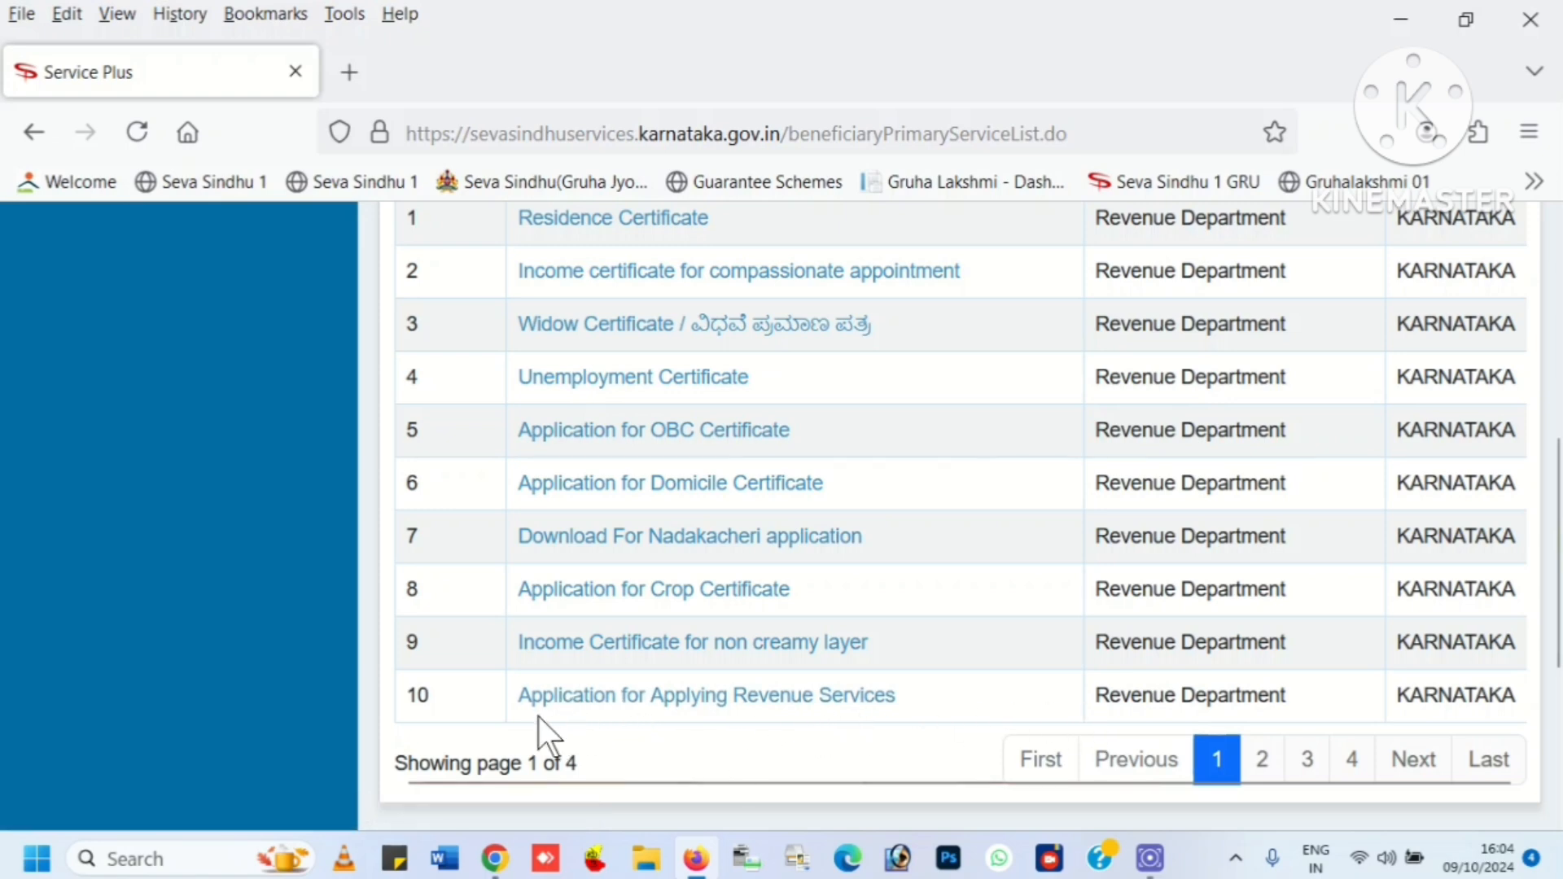
left_click(840, 701)
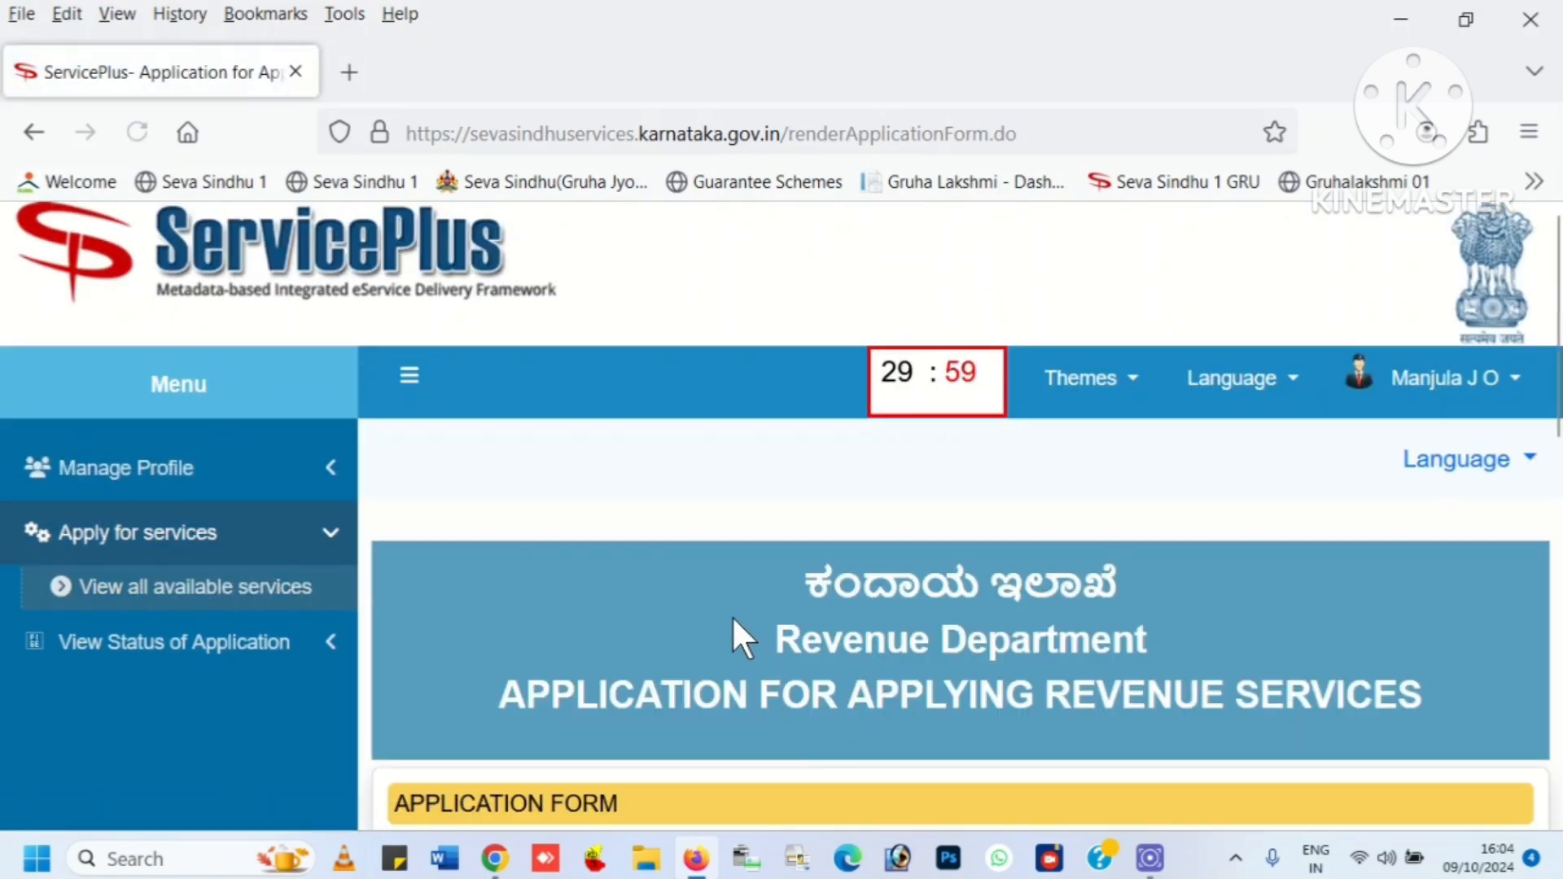
Go from the Revenue Department application form to the Nadakacheri revenue services site
scroll(735, 622, "down", 3)
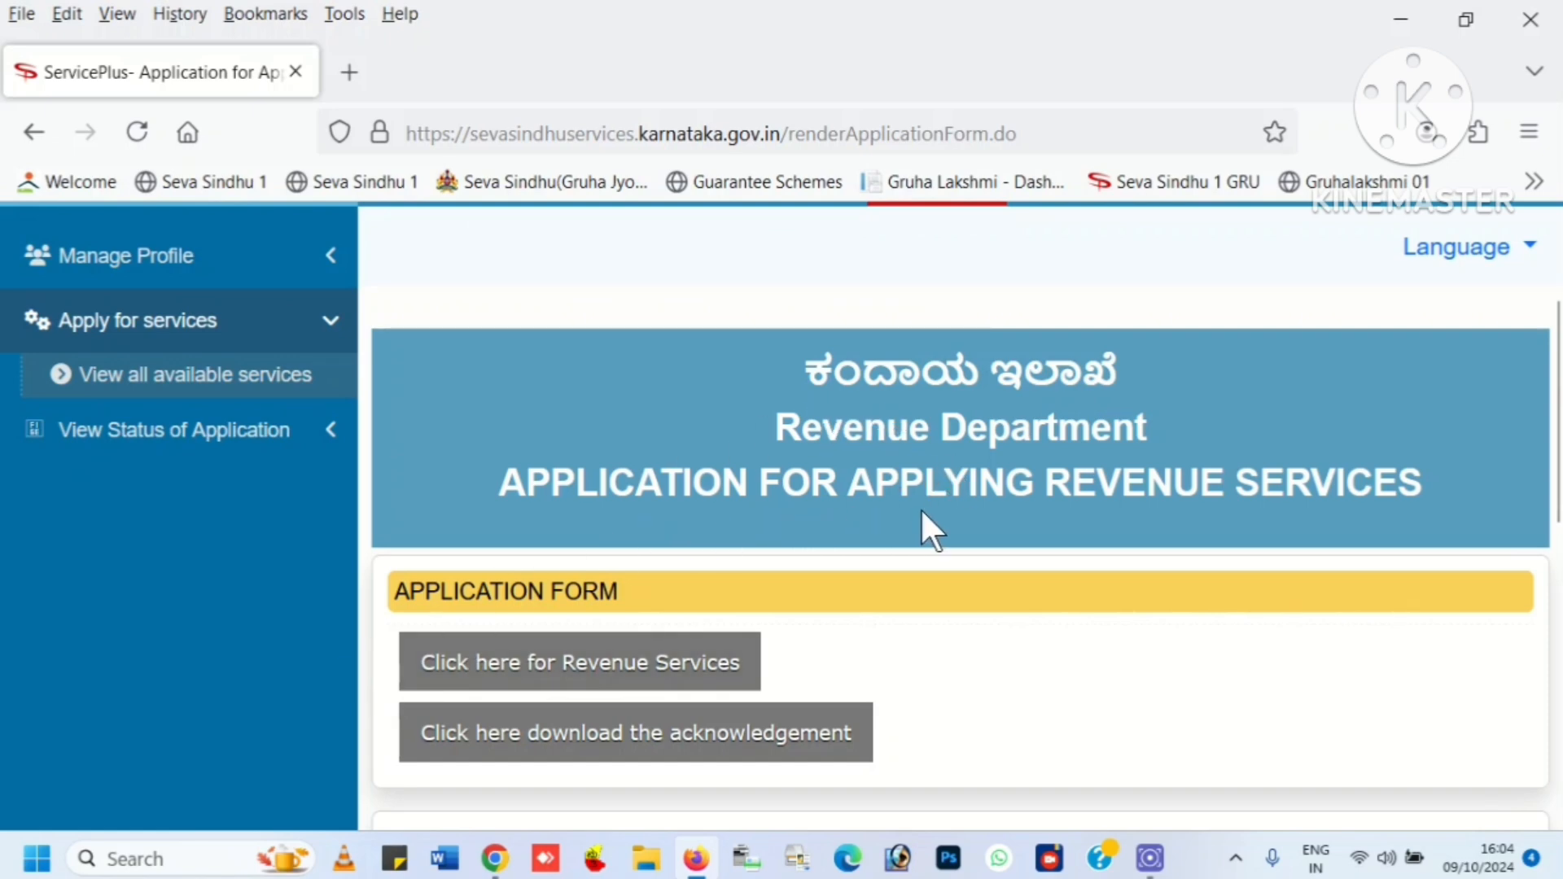
scroll(789, 534, "down", 2)
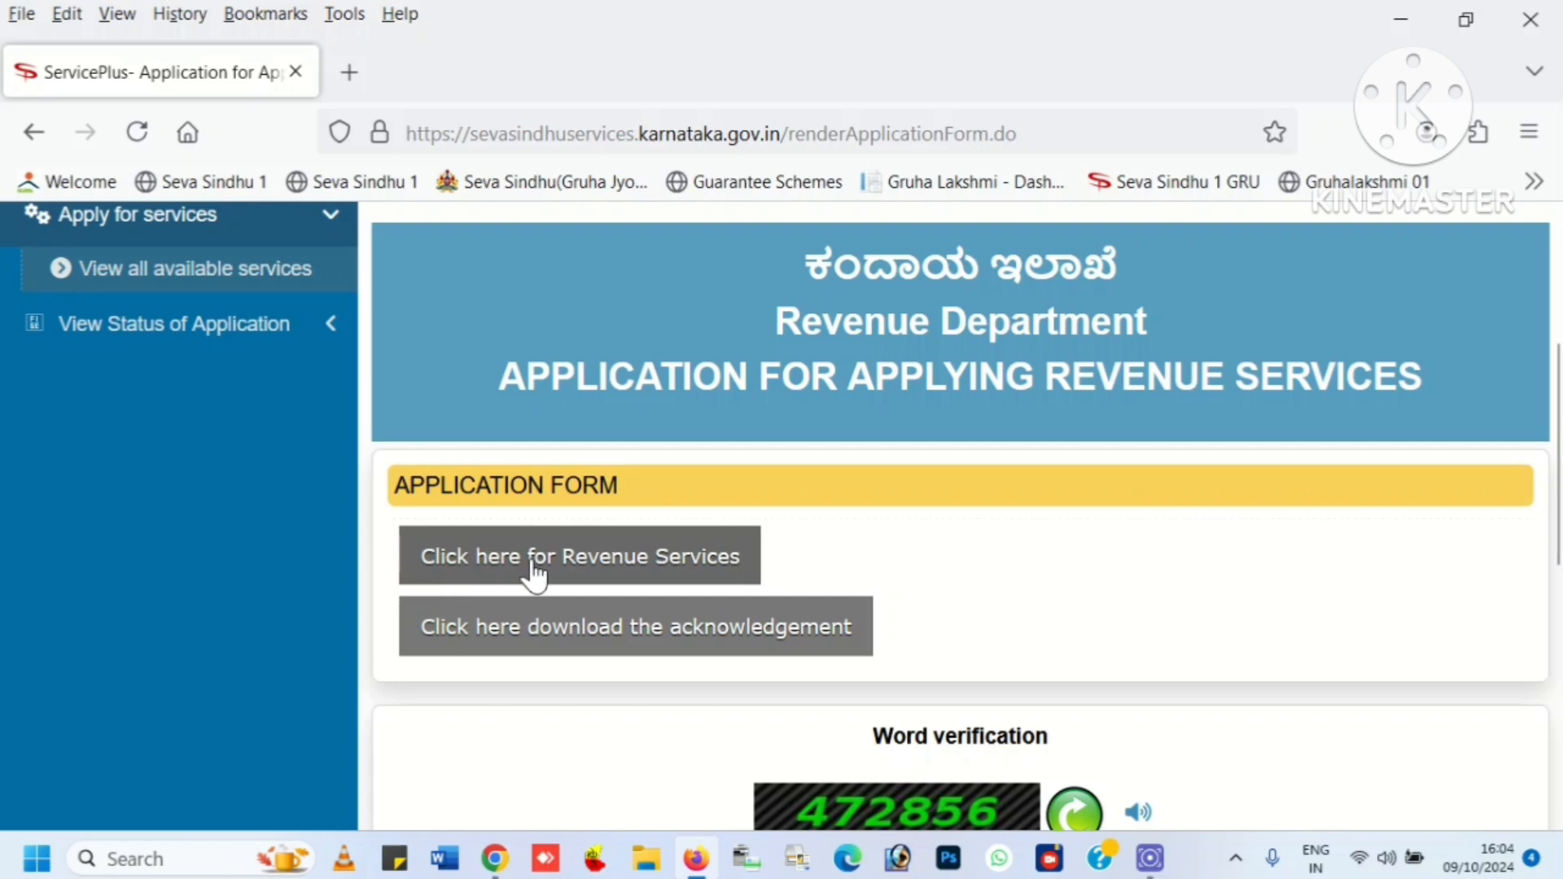
left_click(649, 580)
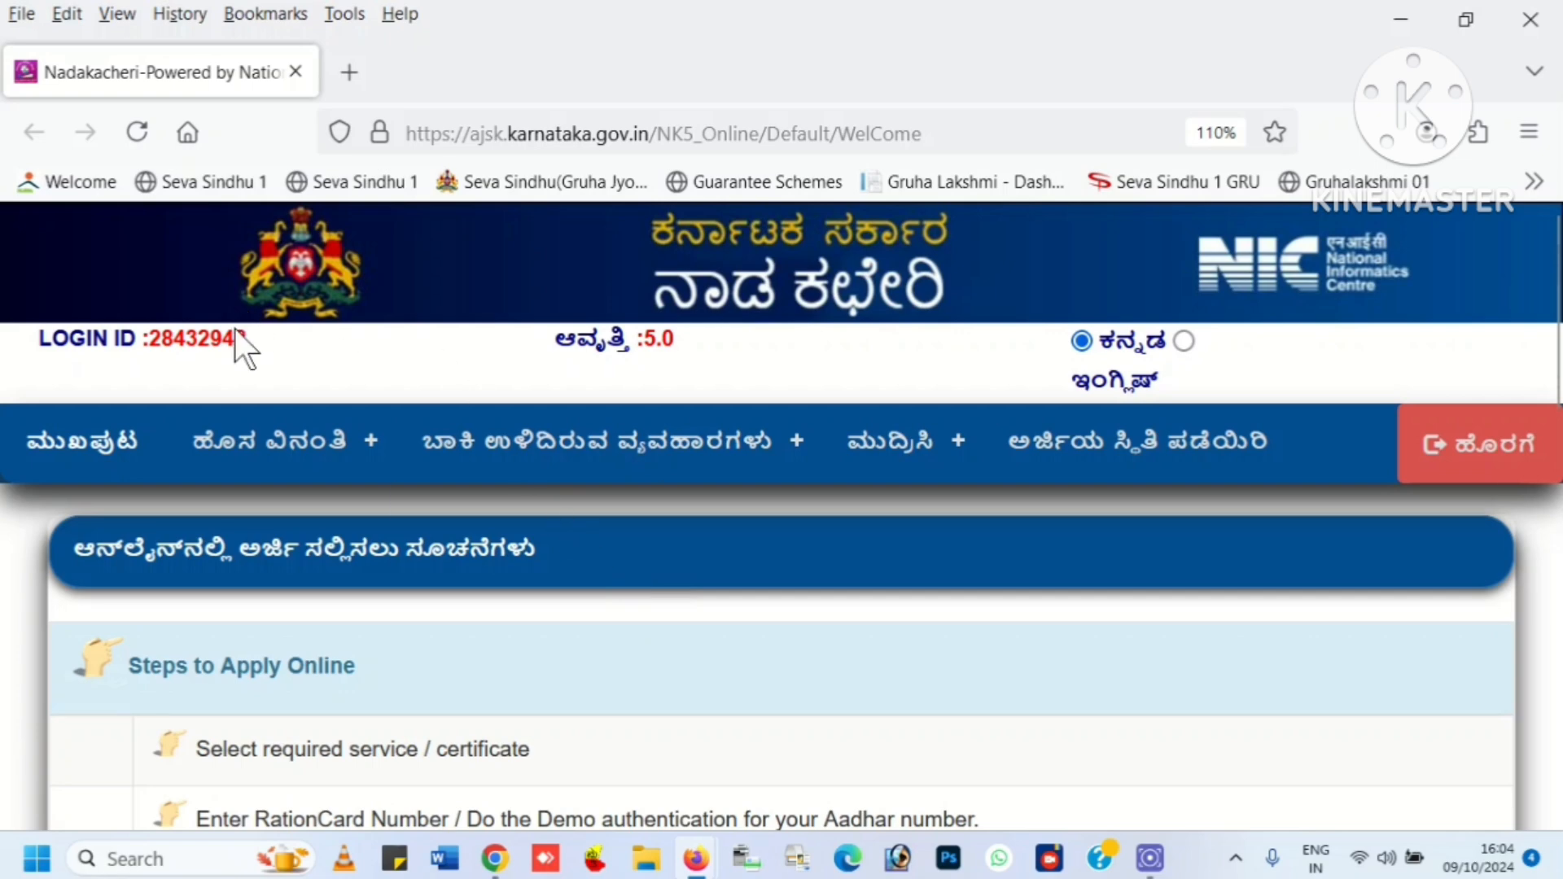
mouse_move(887, 457)
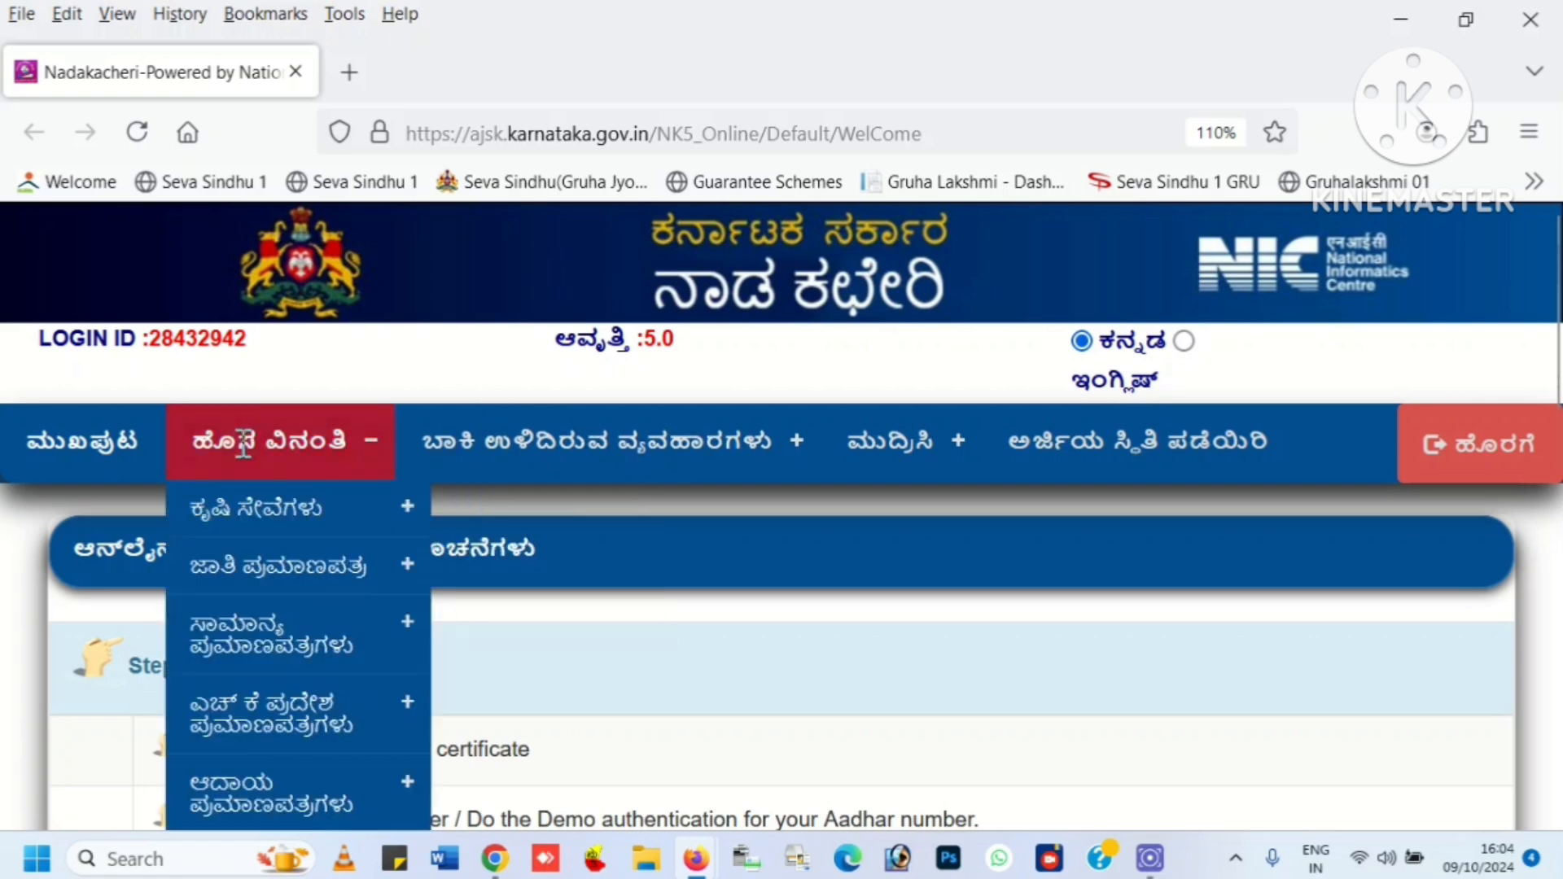
scroll(431, 383, "down", 2)
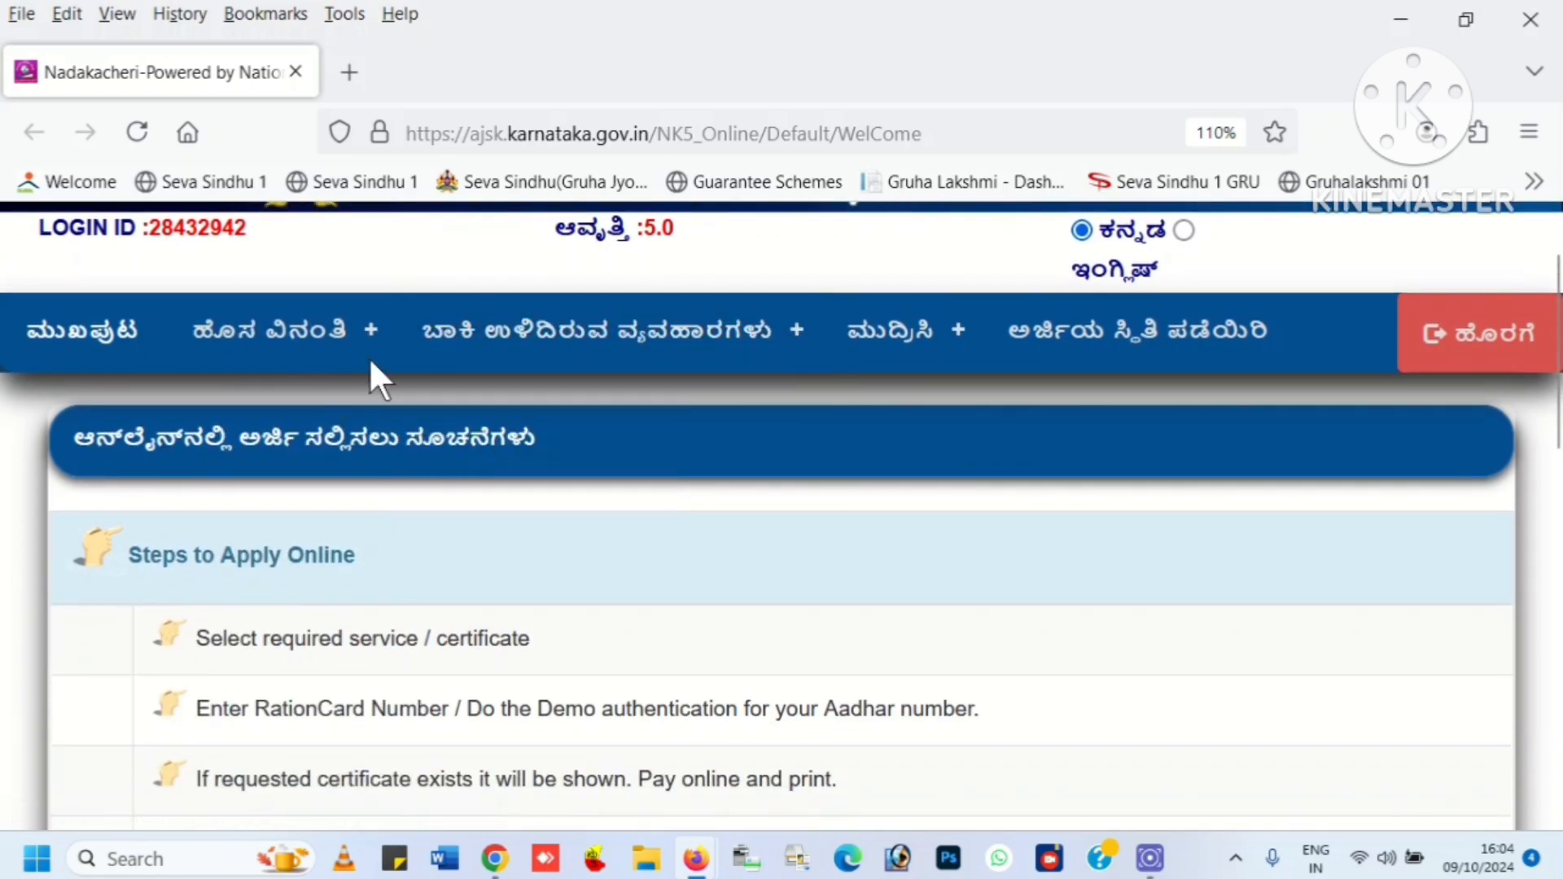
mouse_move(246, 368)
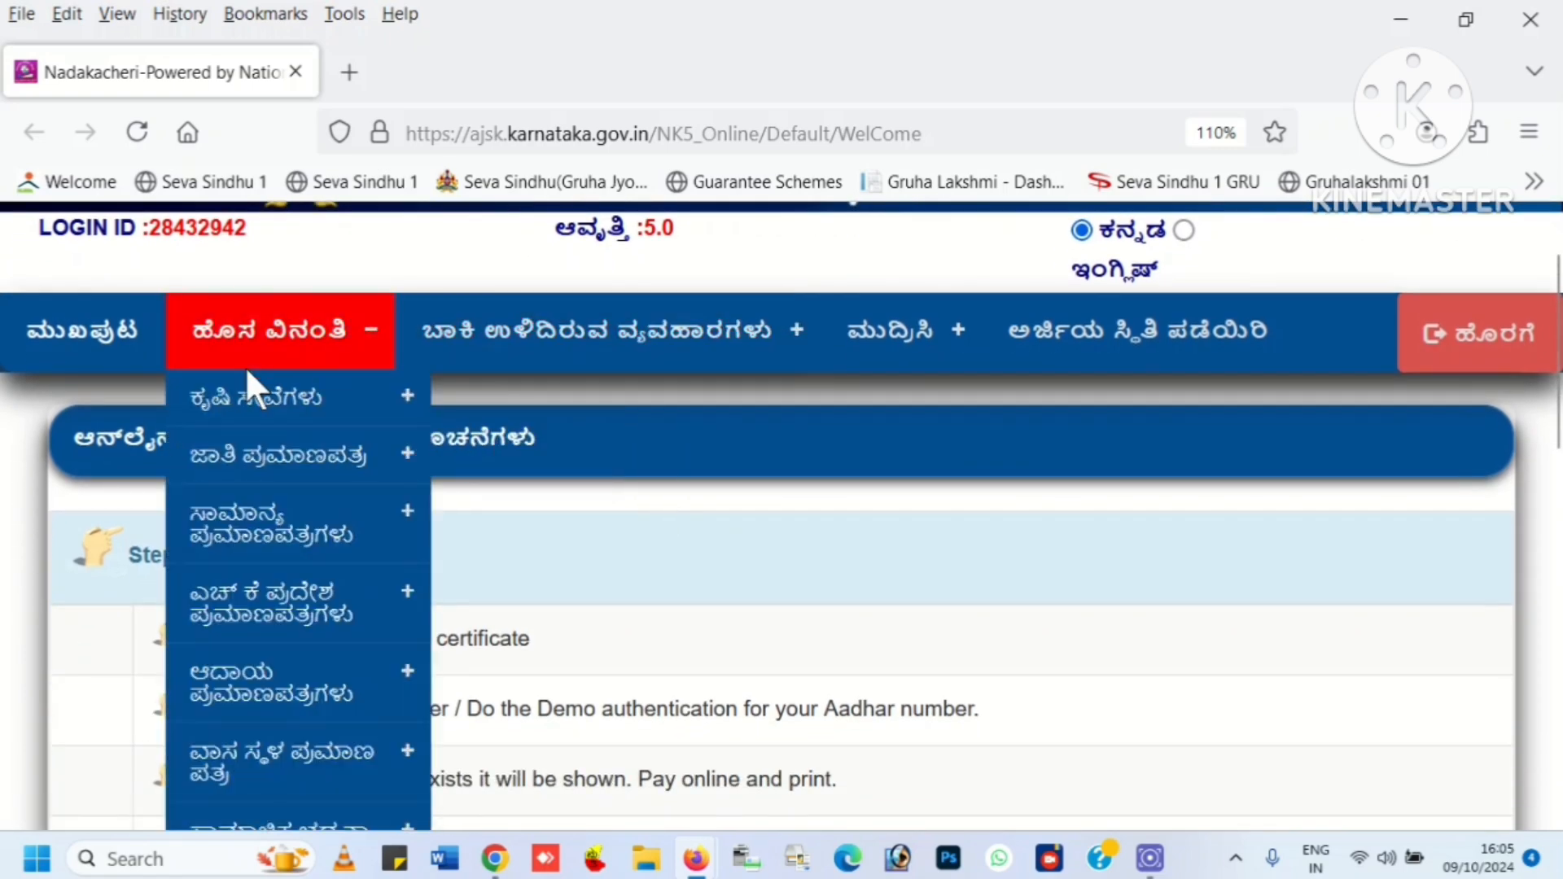
left_click(222, 332)
left_click(515, 341)
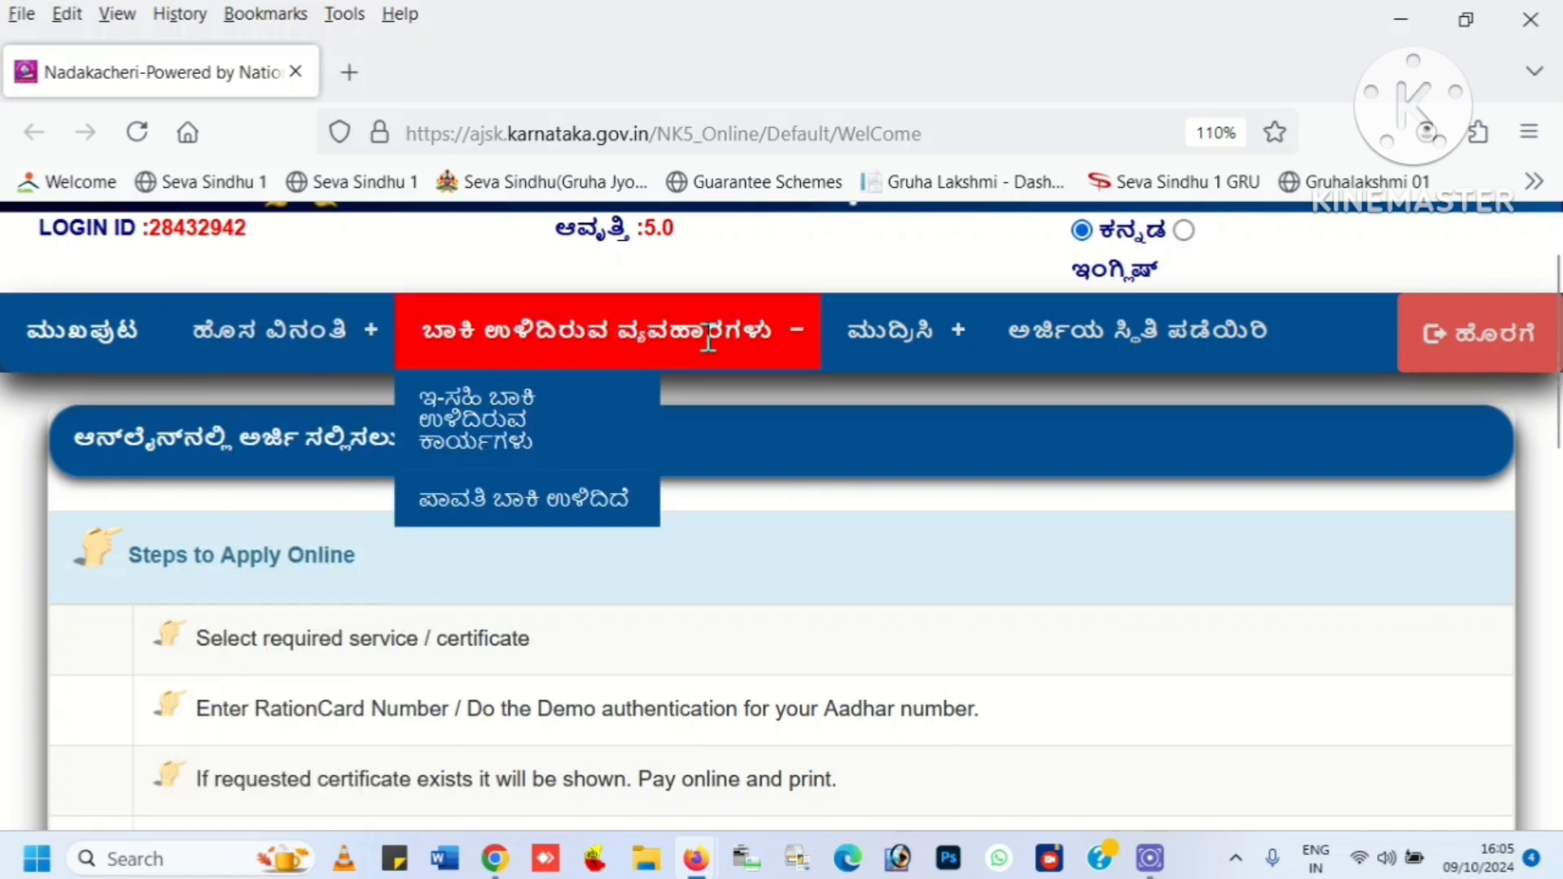
left_click(923, 346)
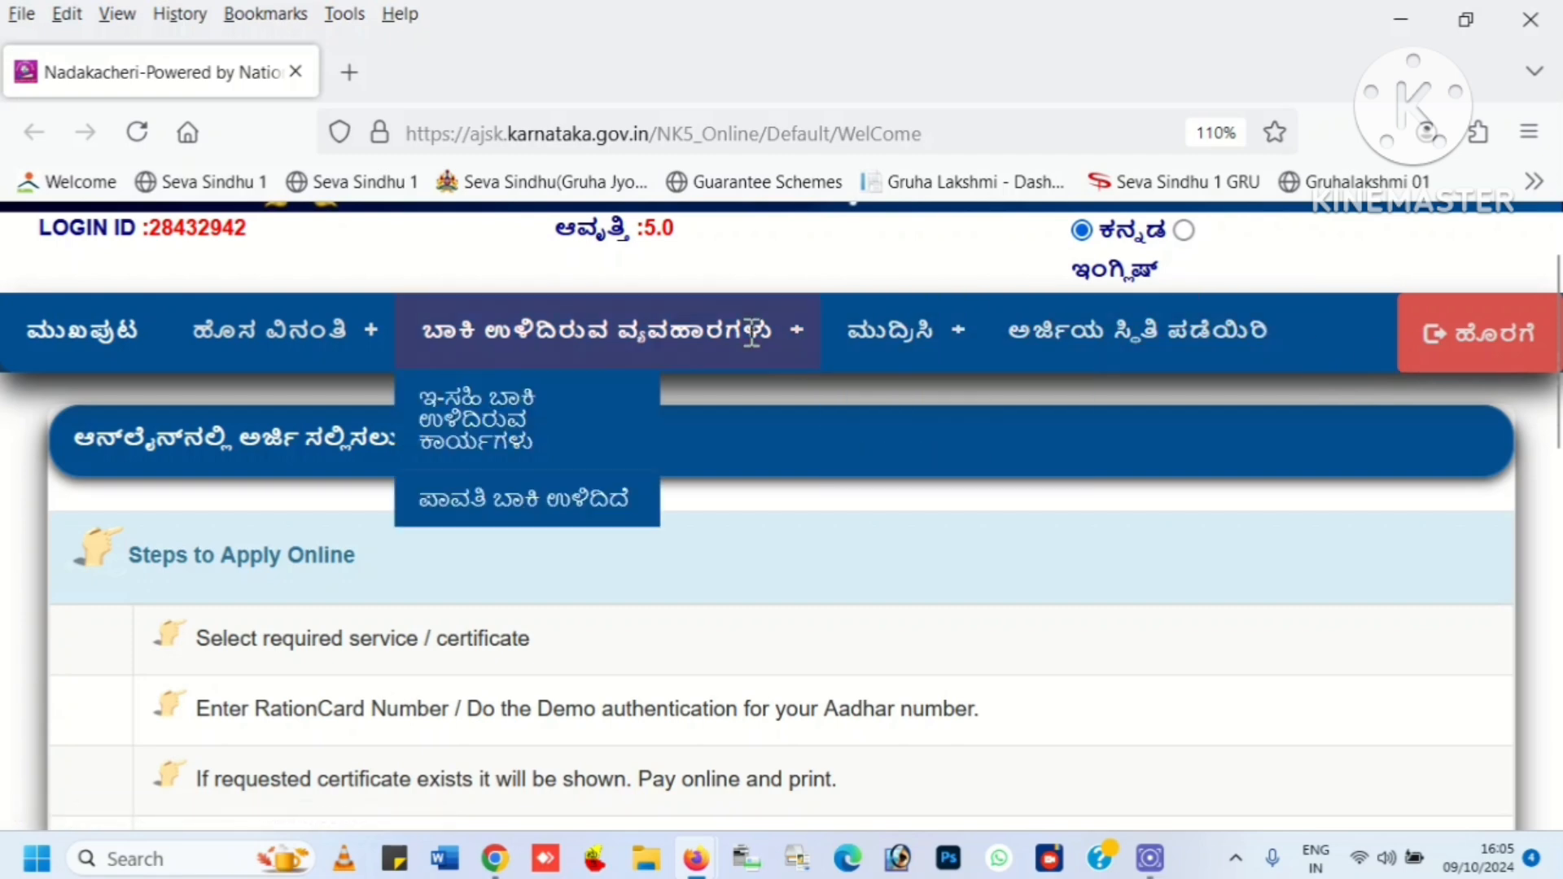
Open a new request for the residence certificate (ವಾಸ ಸ್ಥಳ ಪ್ರಮಾಣ ಪತ್ರ) within the residence certificate category
mouse_move(314, 362)
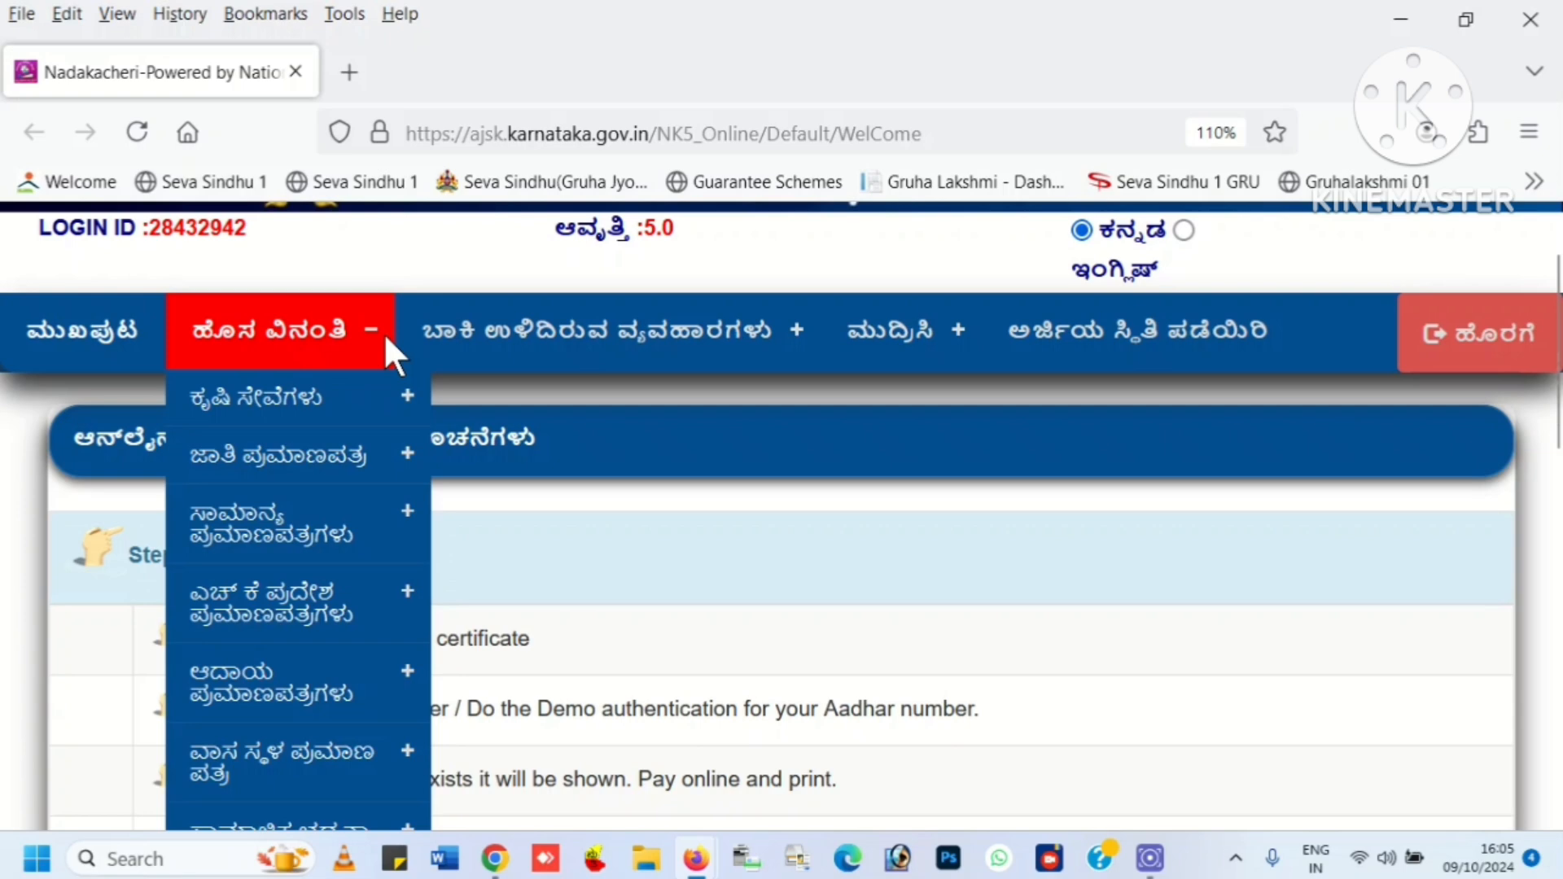
mouse_move(290, 469)
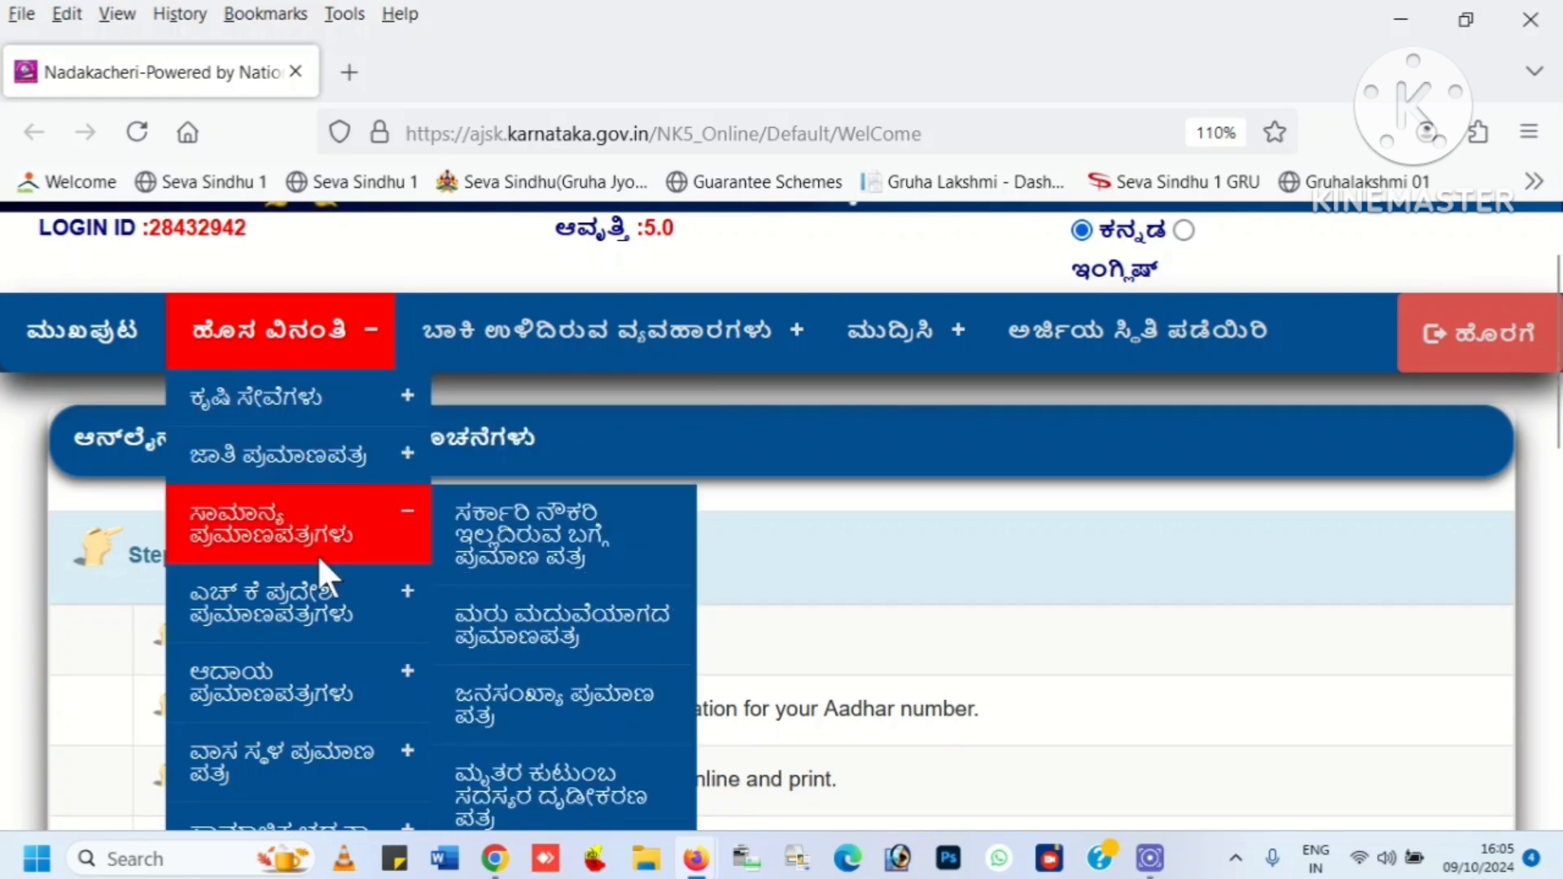
mouse_move(310, 648)
mouse_move(352, 602)
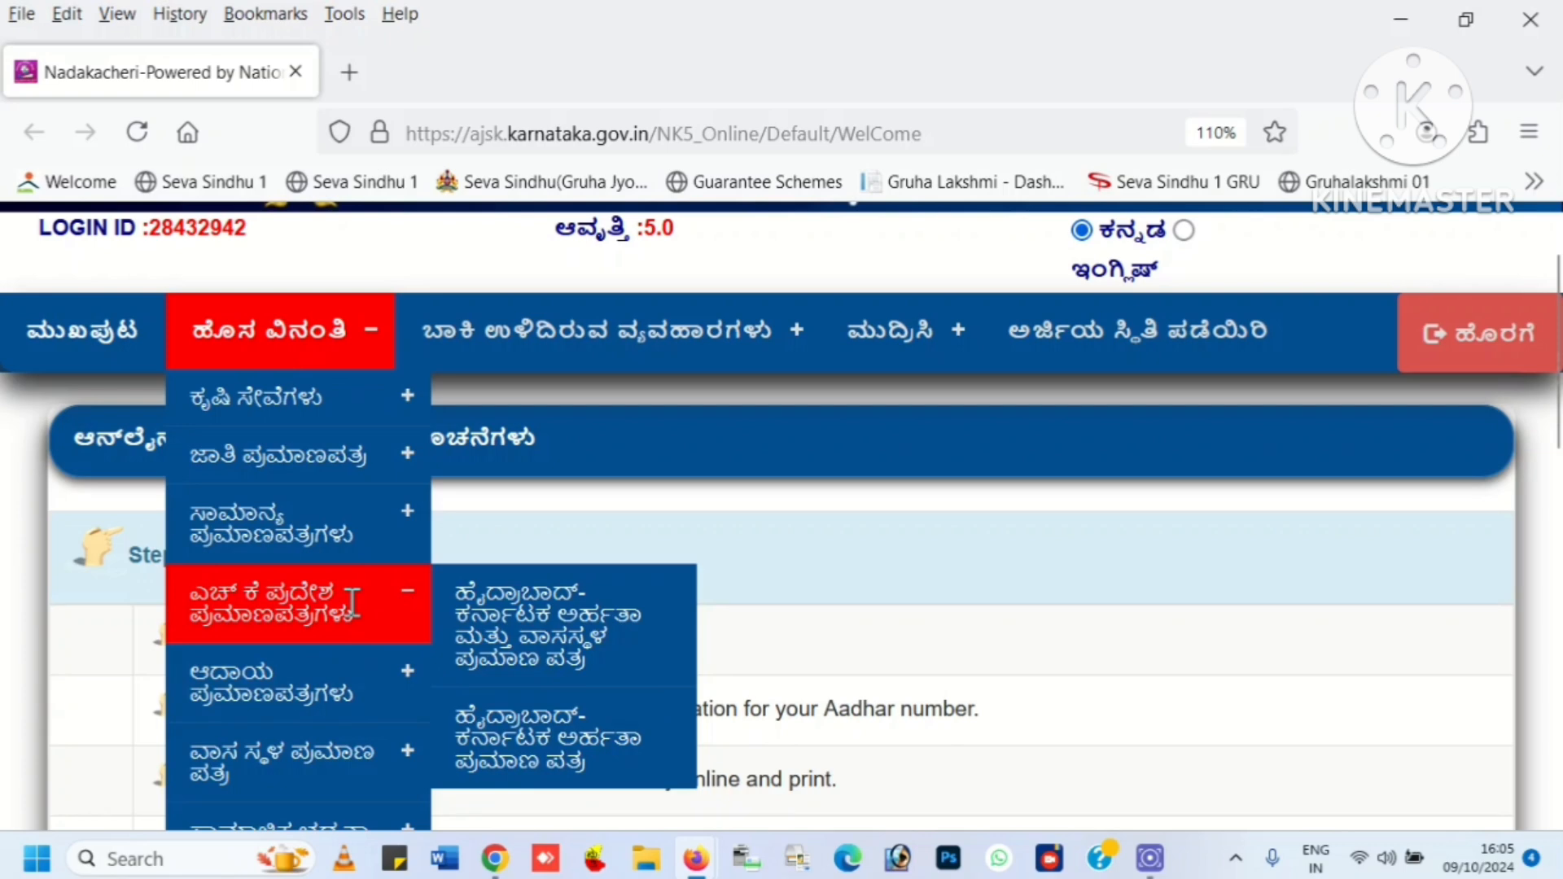
mouse_move(277, 688)
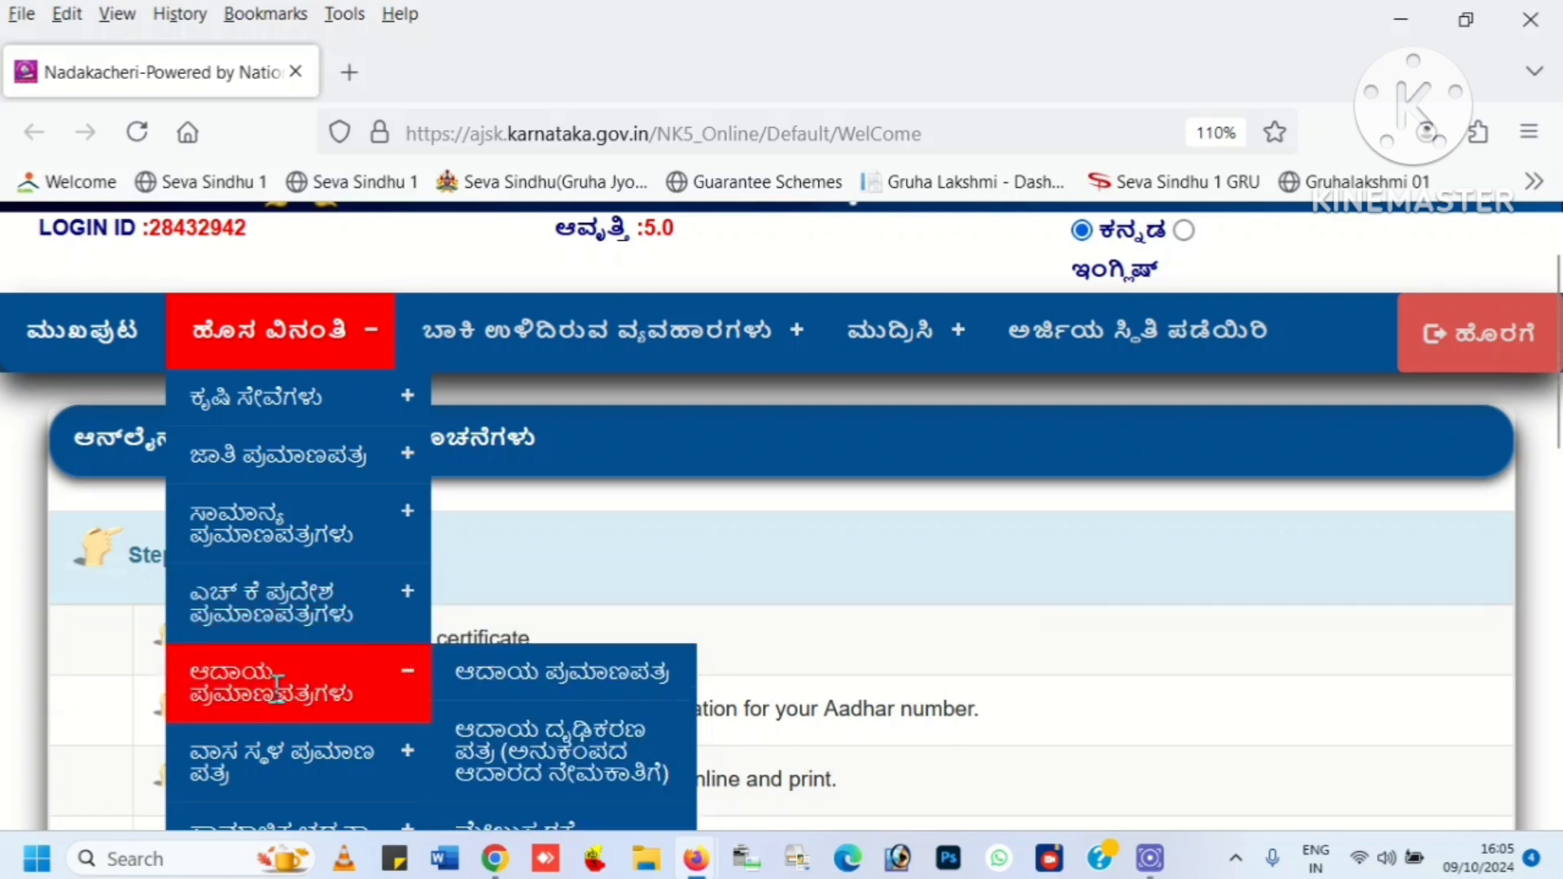
scroll(276, 688, "down", 2)
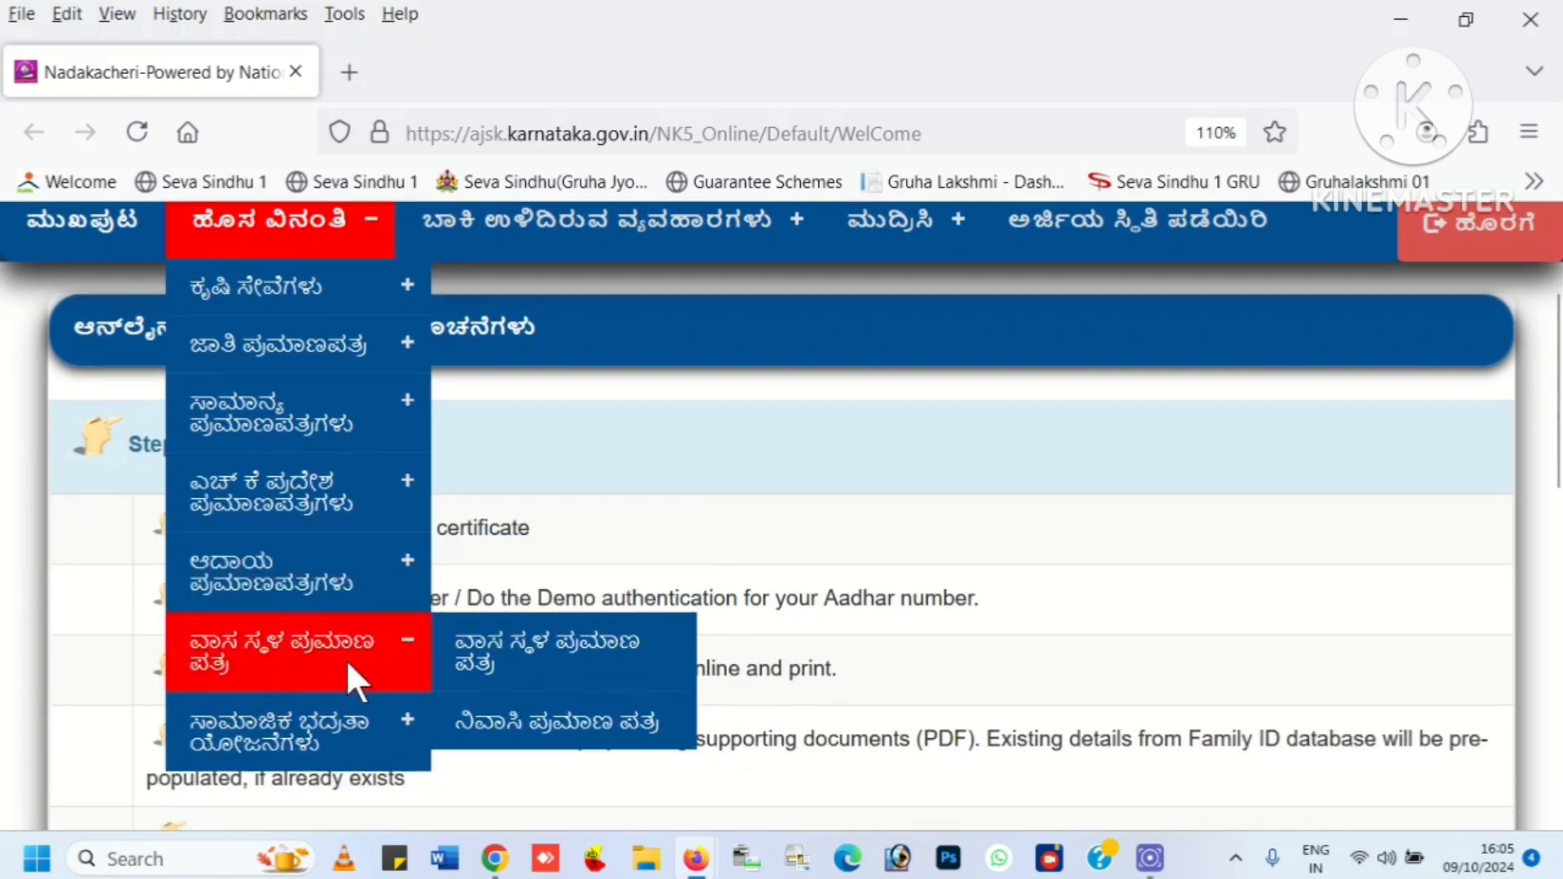
left_click(532, 661)
scroll(300, 364, "down", 1)
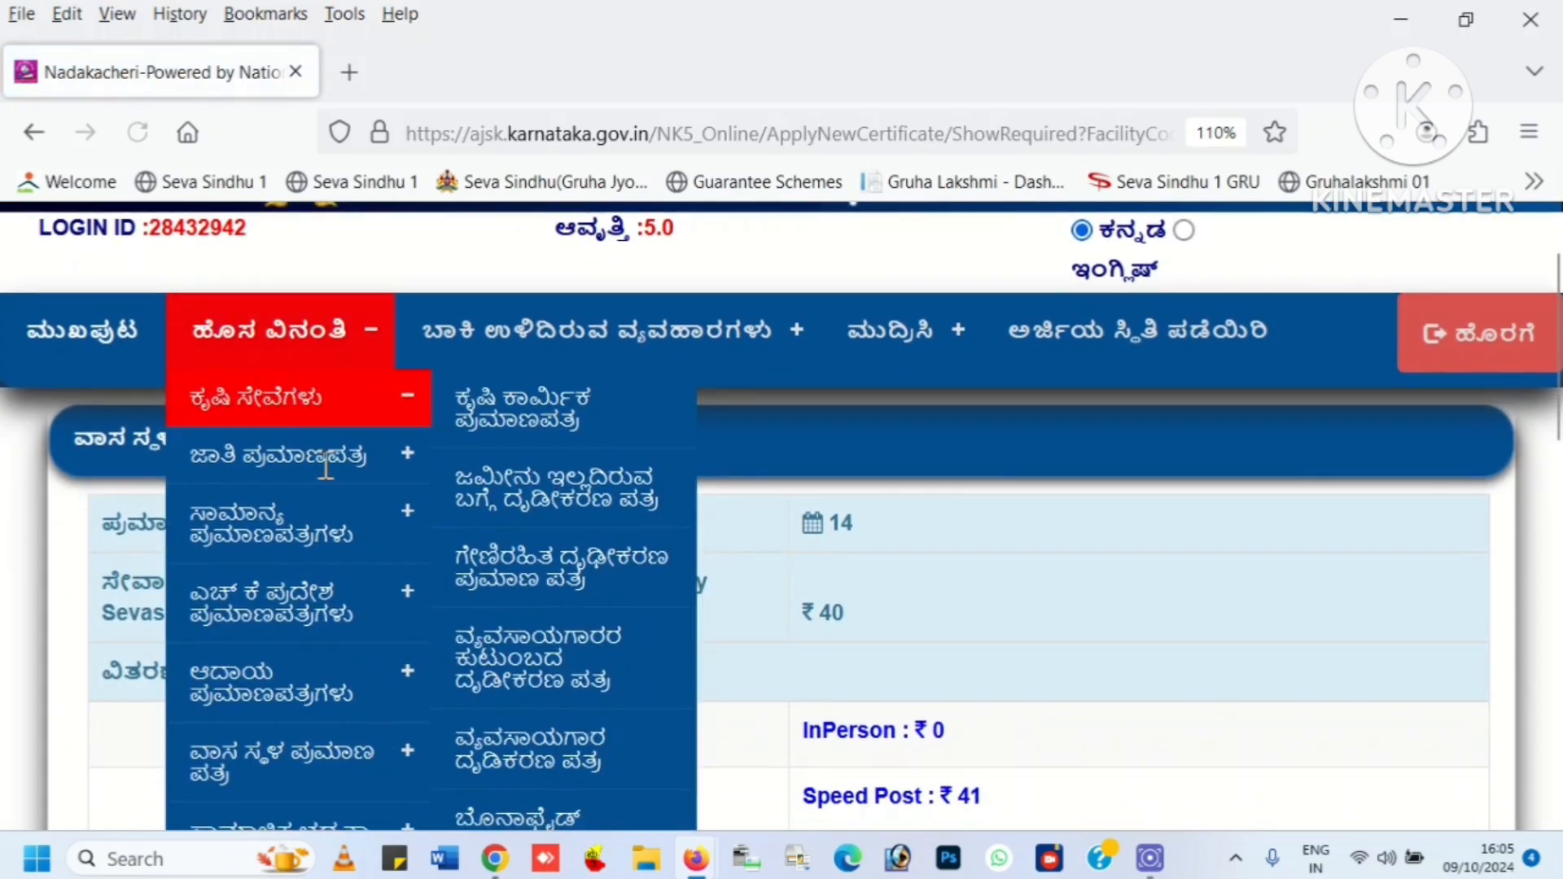
scroll(881, 588, "up", 1)
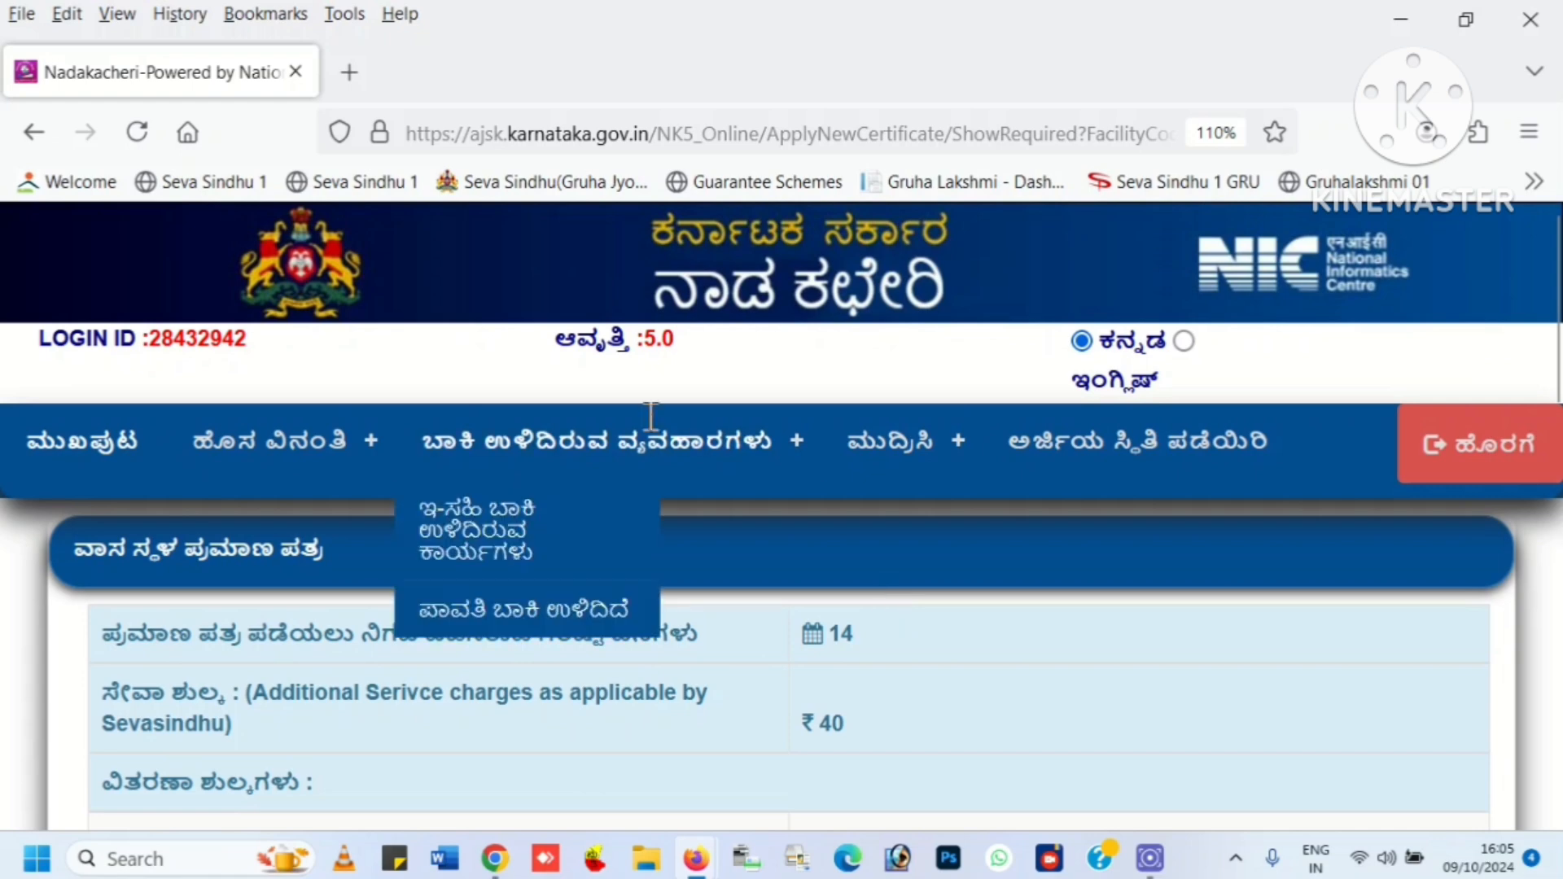
Review the residence certificate's fees and required documents, choose Kannada (ಕನ್ನಡ) as the language, and proceed with the application
scroll(936, 708, "down", 2)
scroll(925, 700, "down", 7)
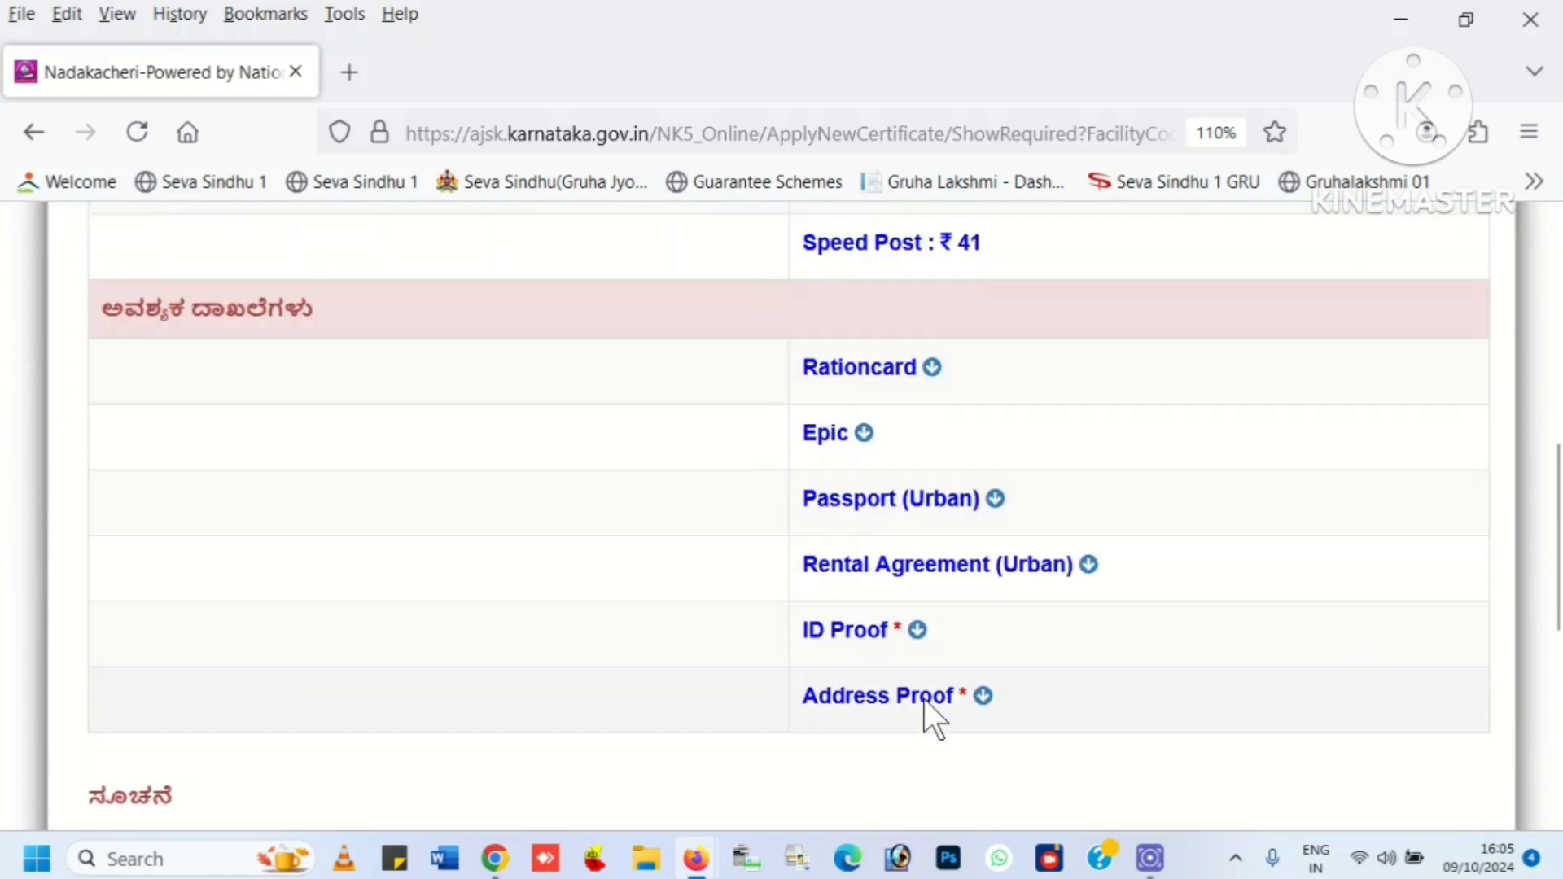
scroll(636, 554, "up", 3)
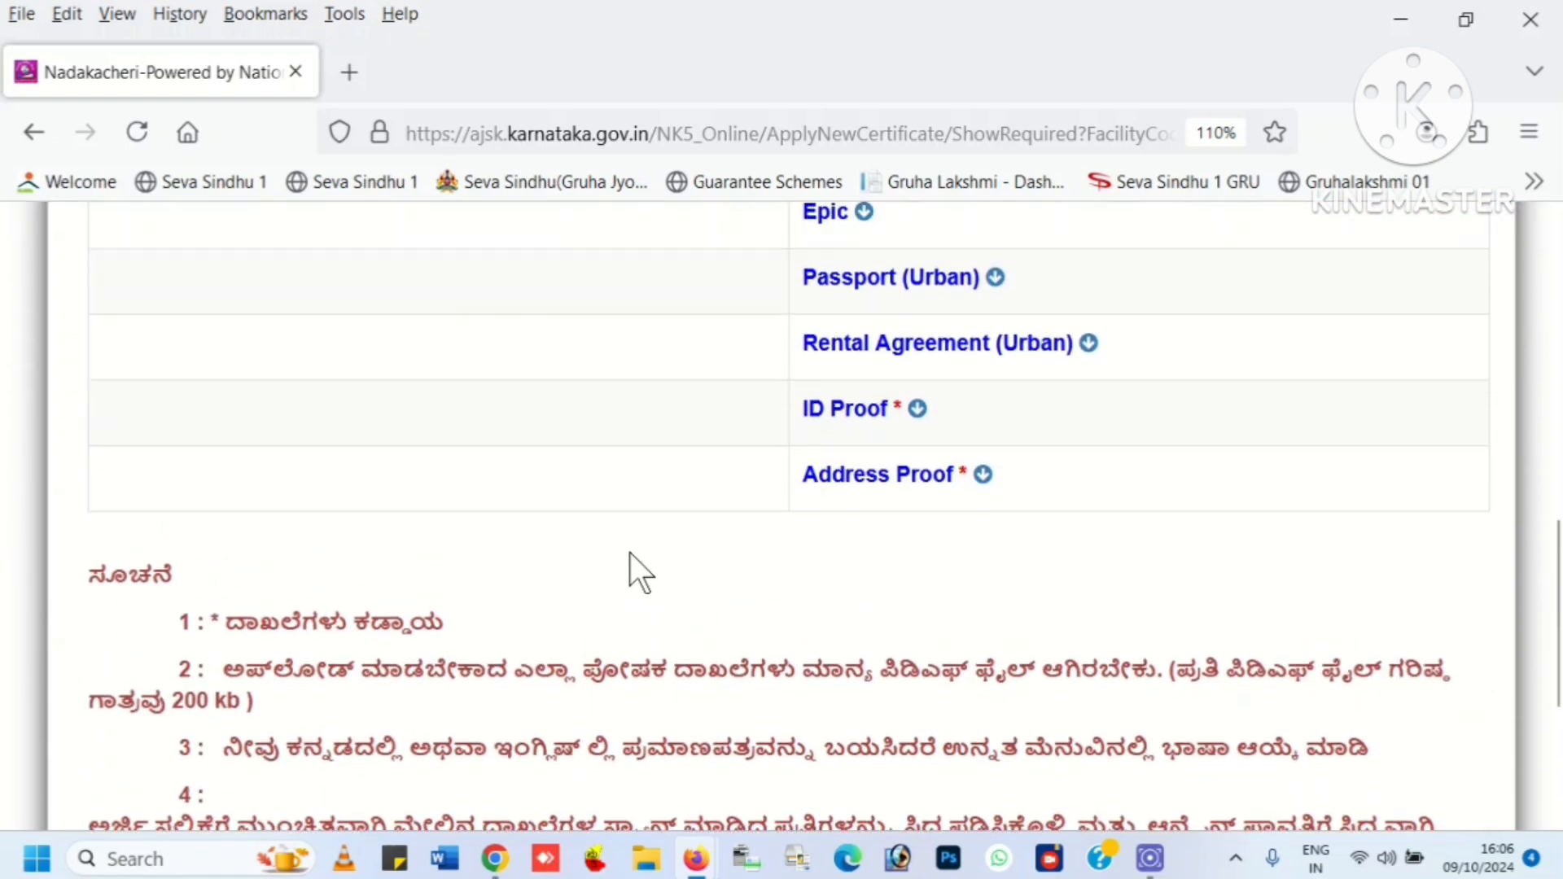
scroll(871, 574, "up", 6)
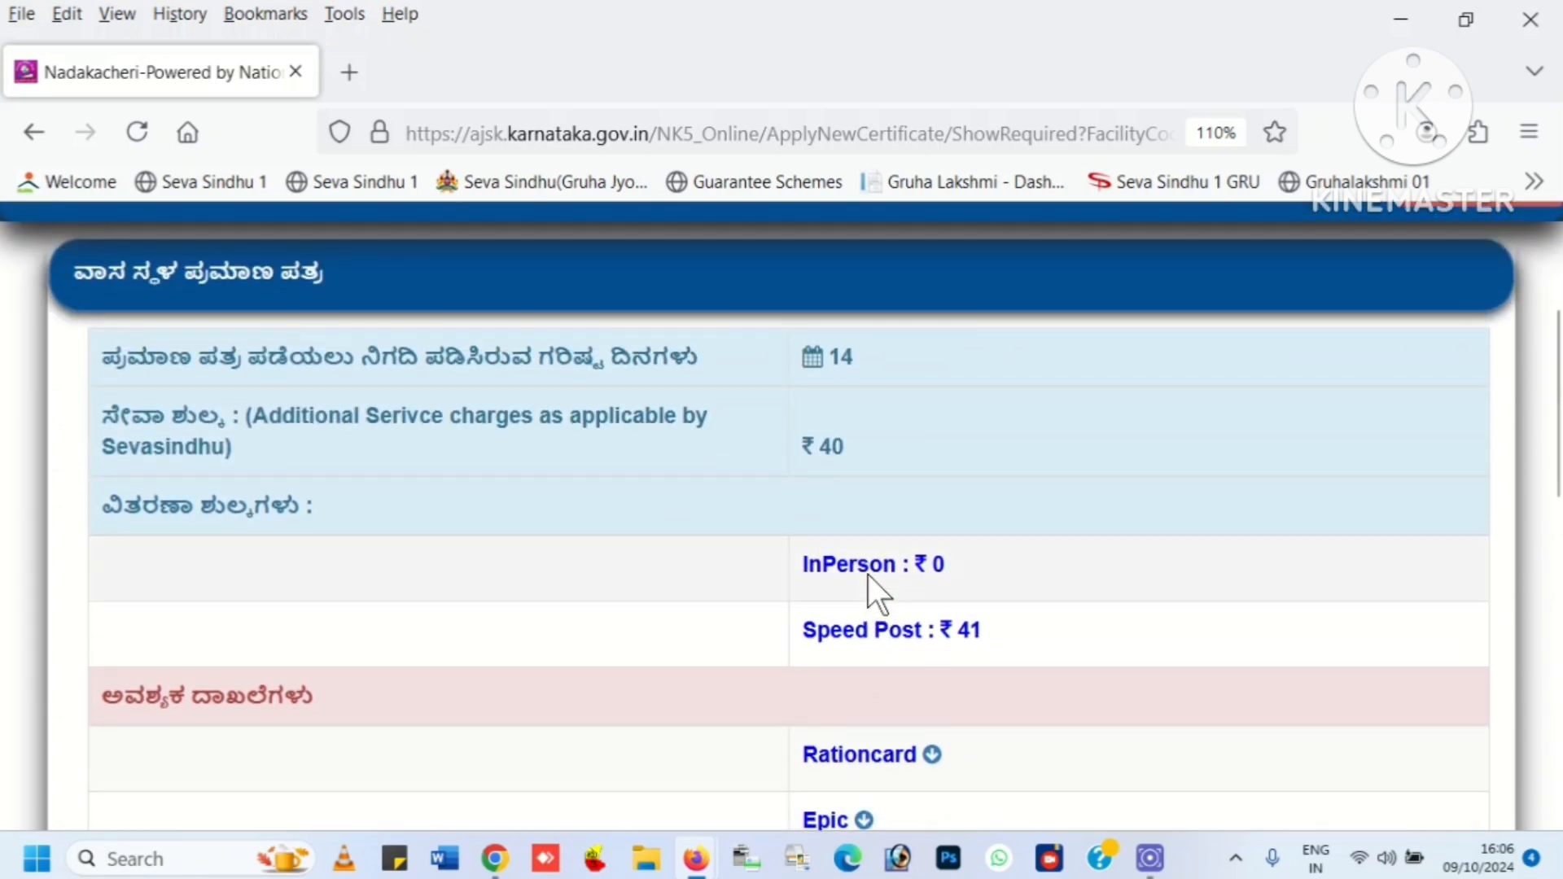
scroll(868, 574, "up", 4)
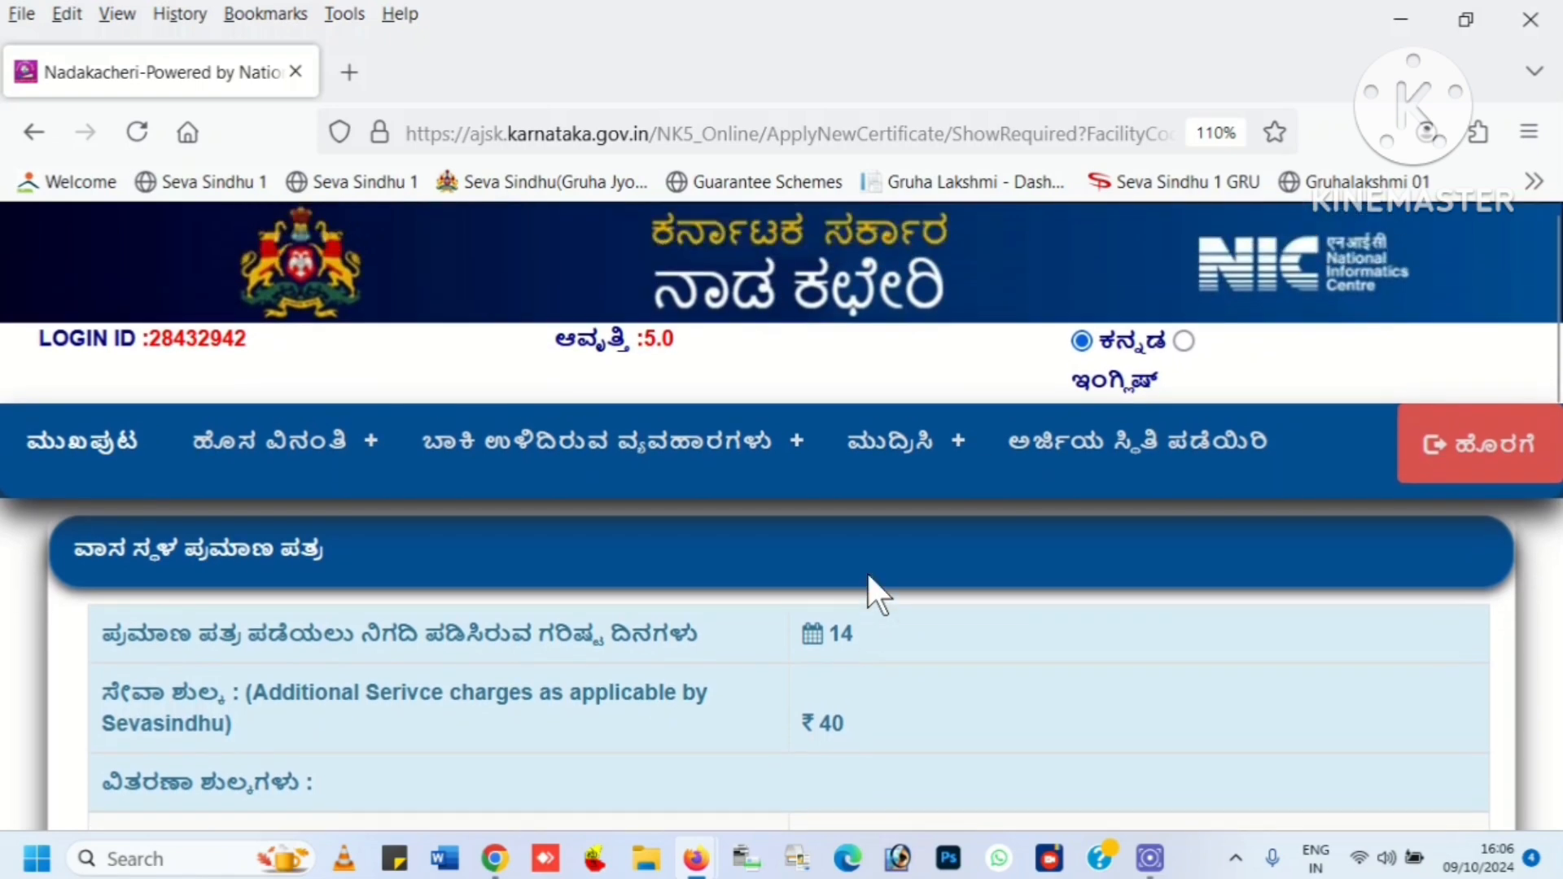
left_click(925, 461)
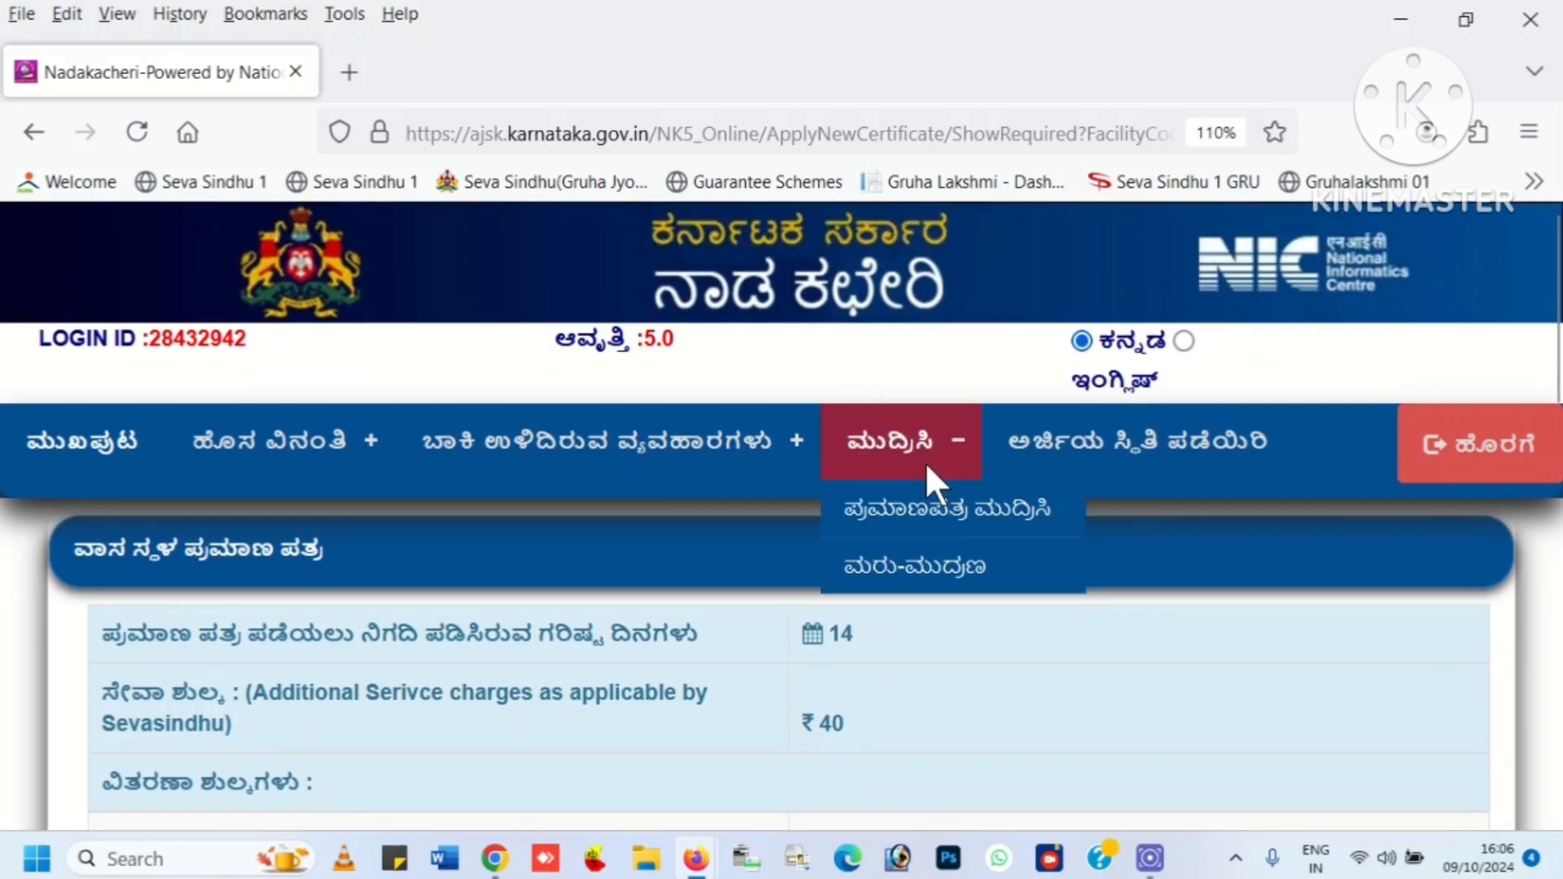
left_click(1083, 342)
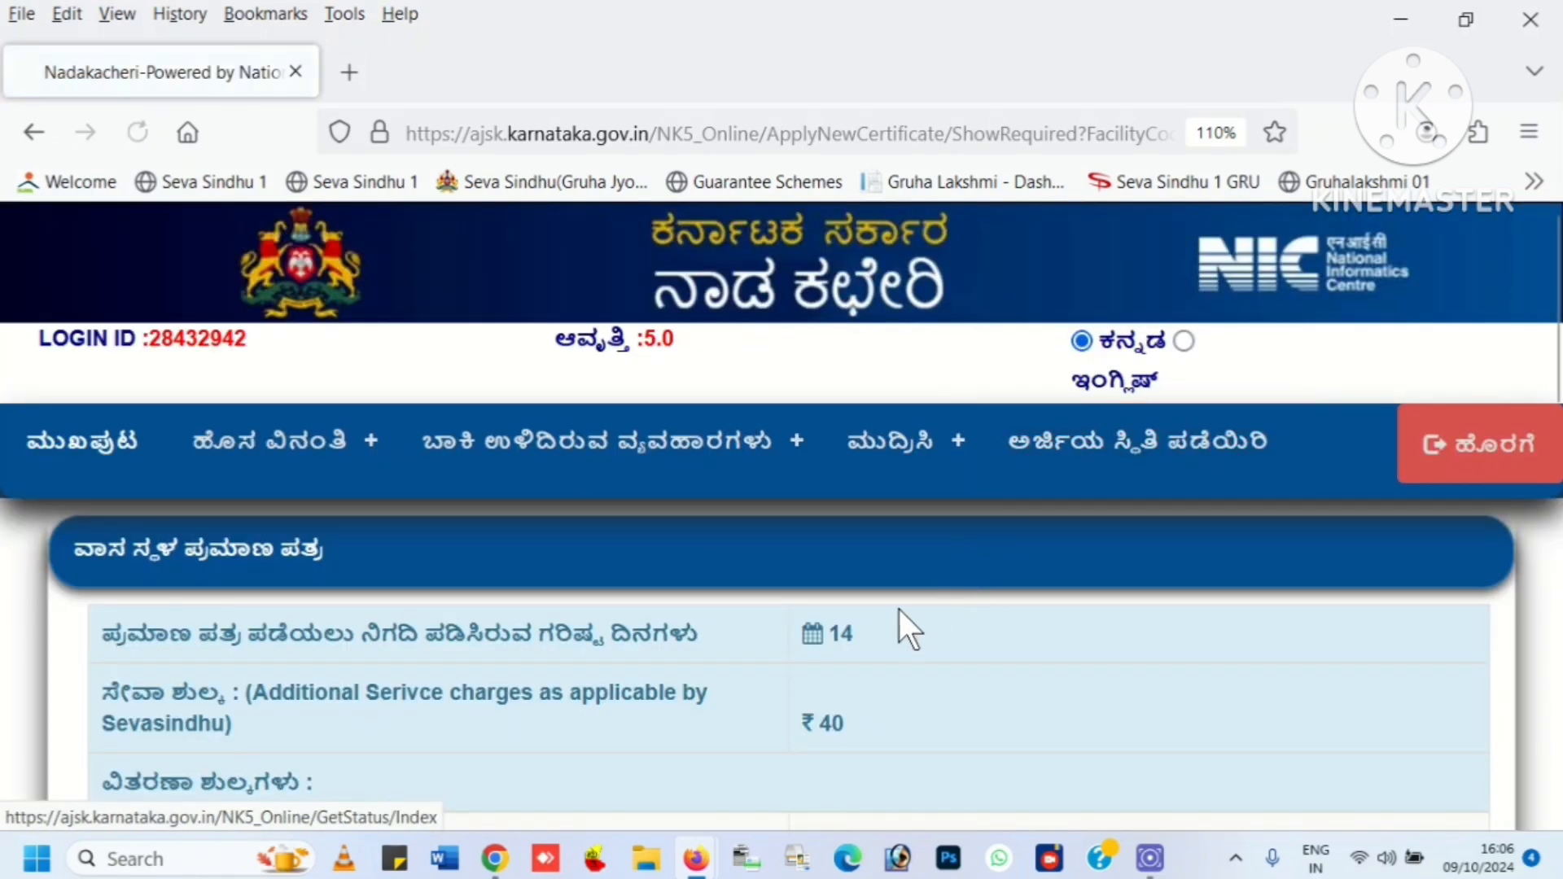
scroll(896, 613, "down", 4)
scroll(896, 612, "down", 7)
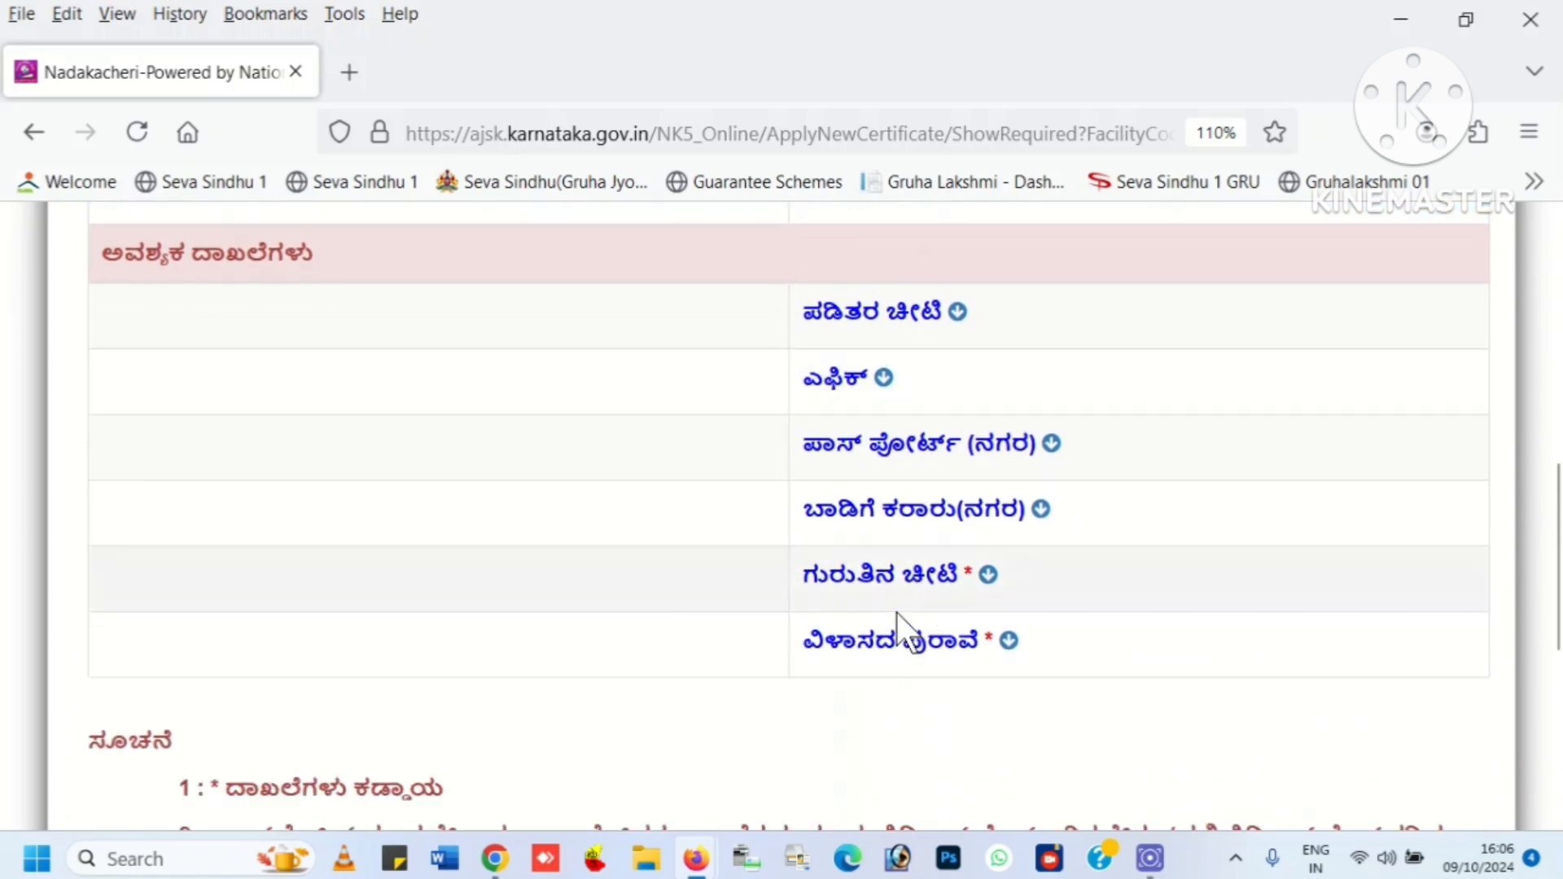
scroll(896, 612, "down", 3)
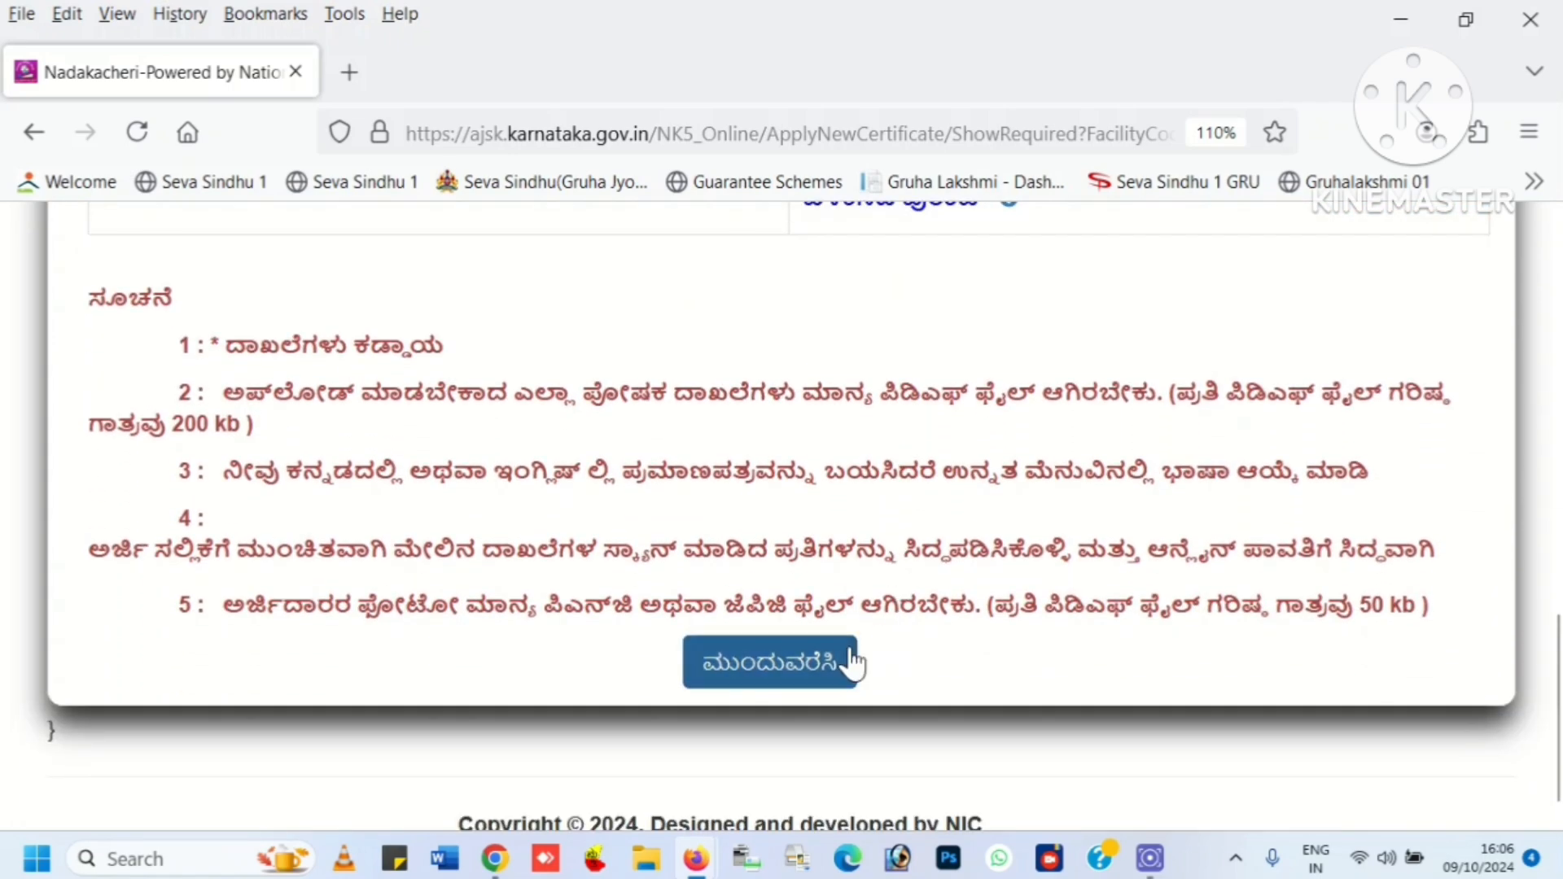
left_click(793, 664)
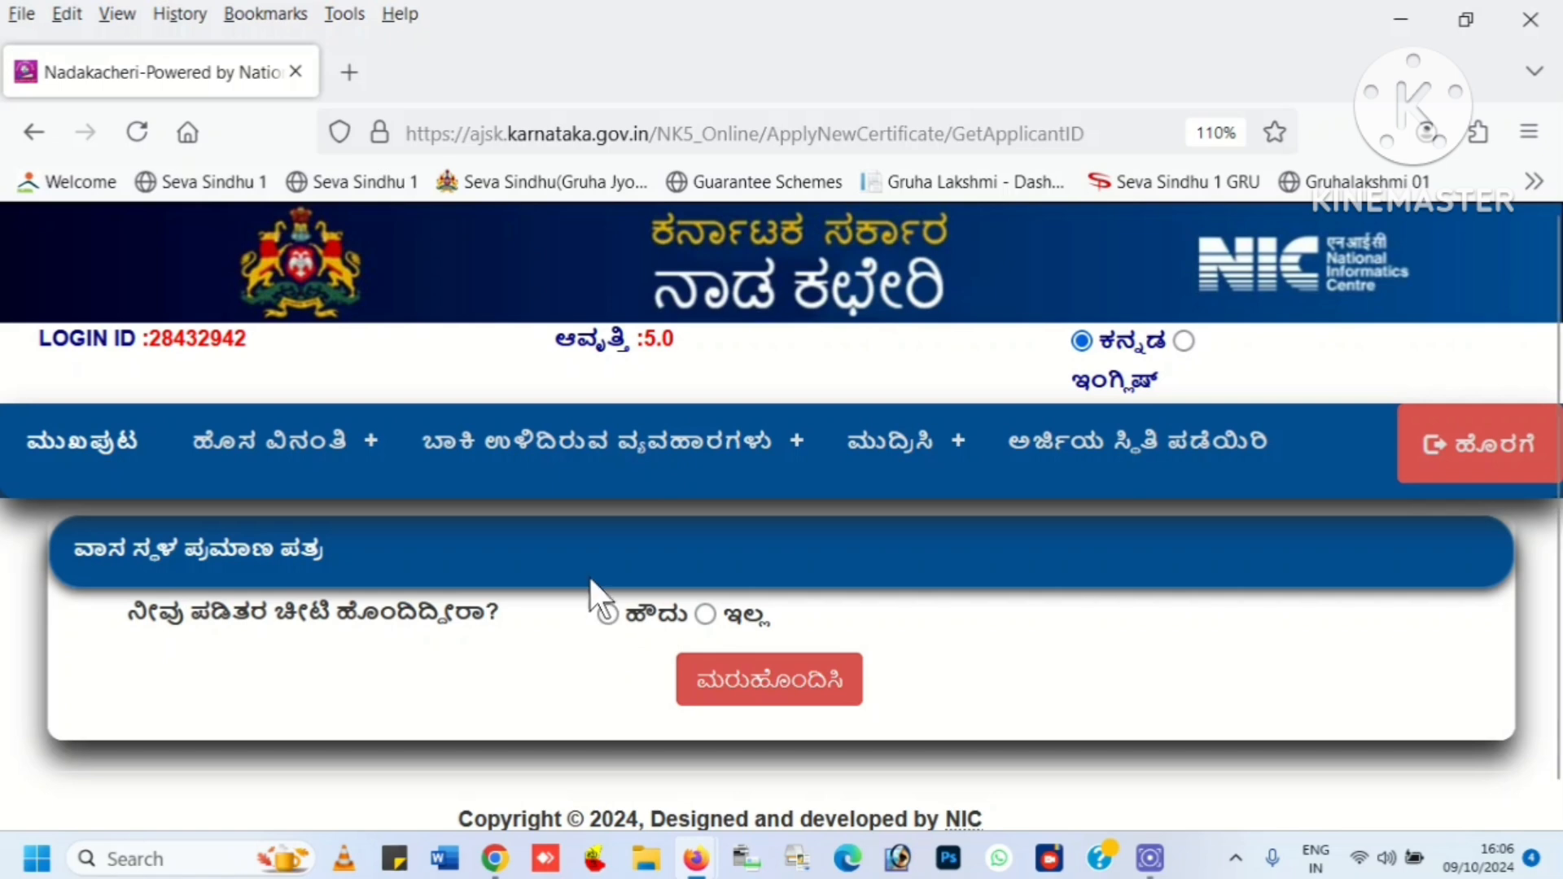
Answer ಇಲ್ಲ (No) to the question about having a ration card and proceed to Aadhaar authentication
left_click(703, 616)
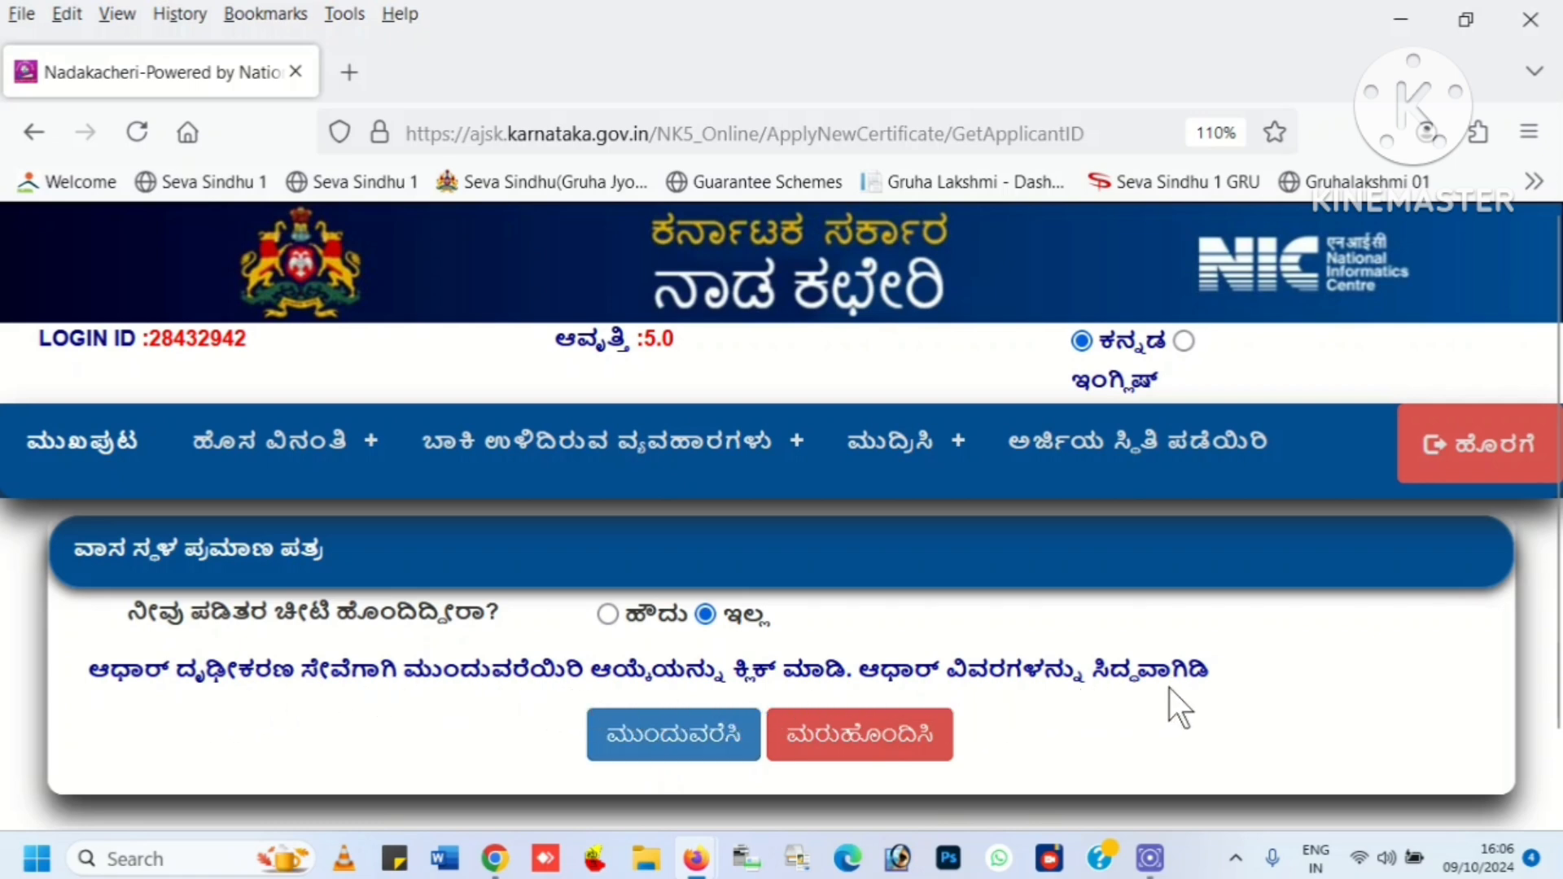
scroll(632, 697, "down", 2)
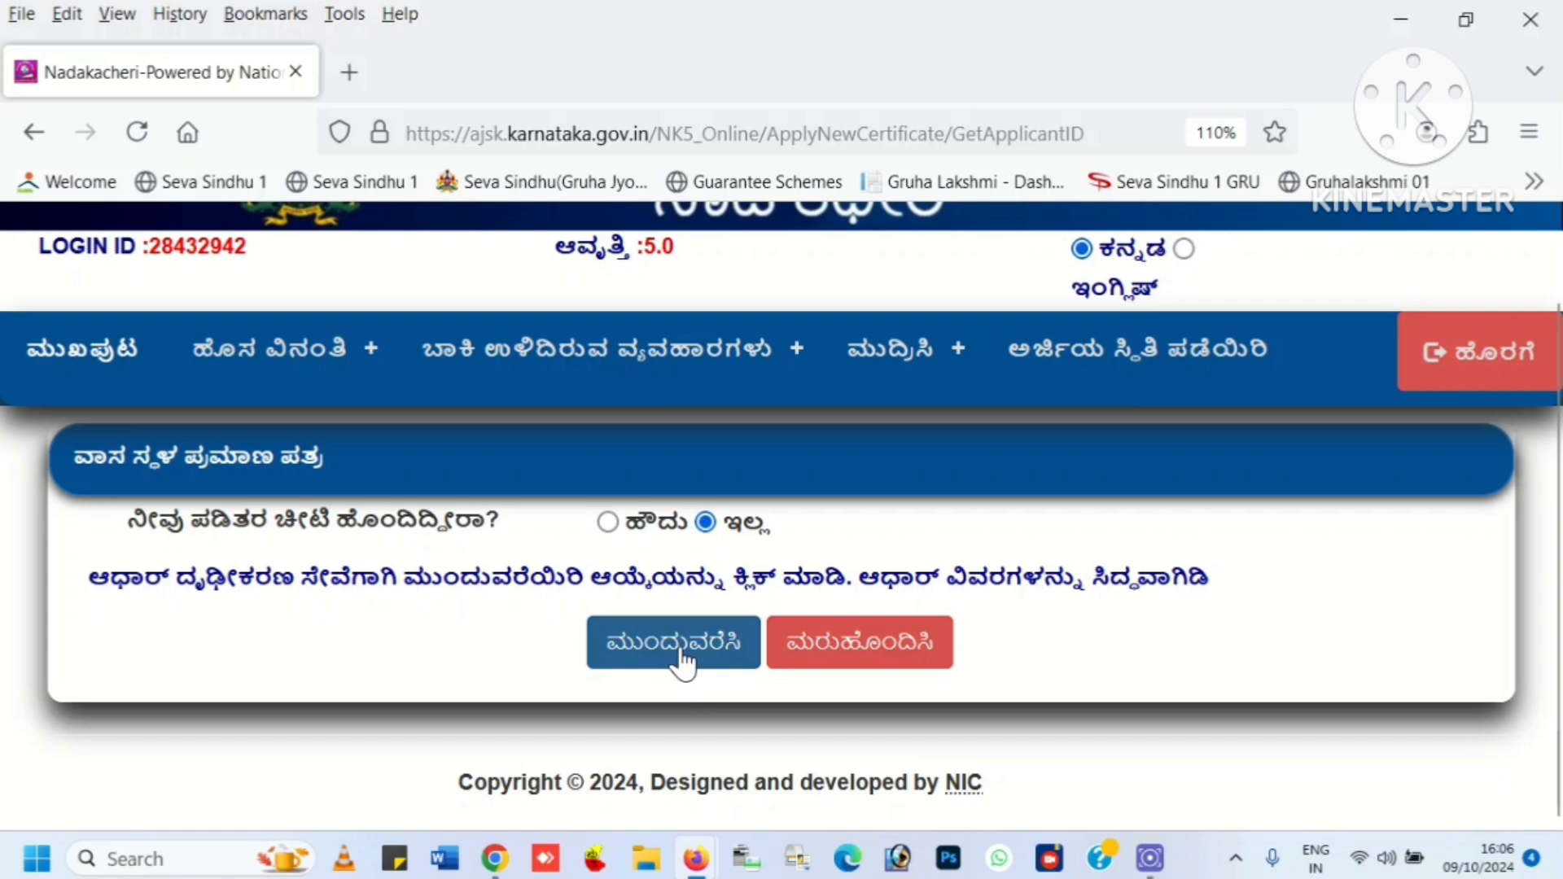
left_click(680, 659)
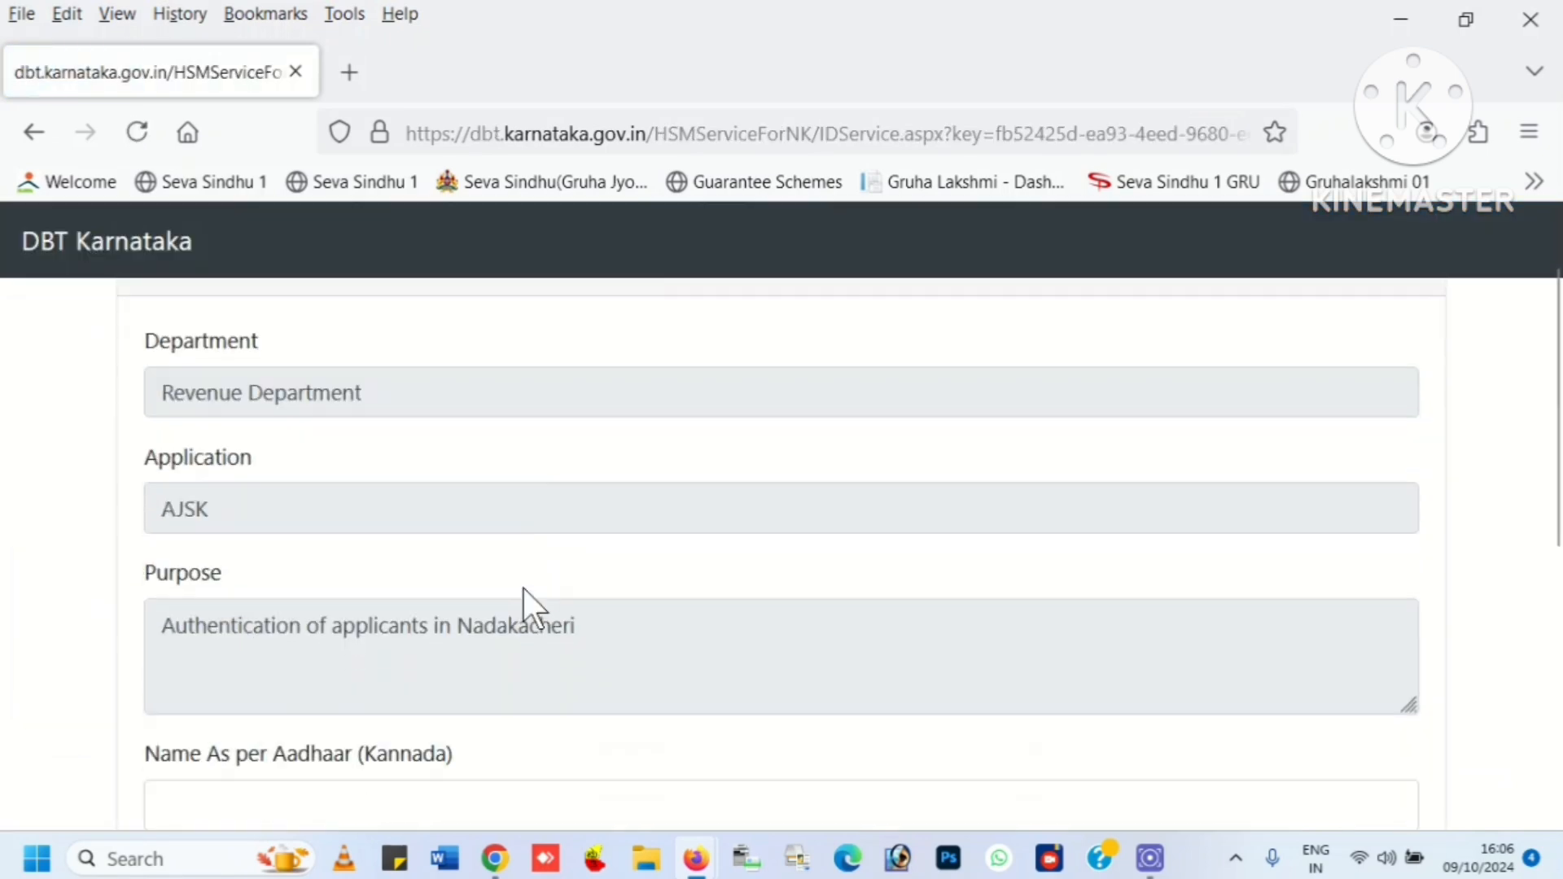
Fill in the applicant's name in Kannada as per Aadhaar and the Aadhaar number, accept the consent declaration, and submit the form
scroll(525, 589, "down", 3)
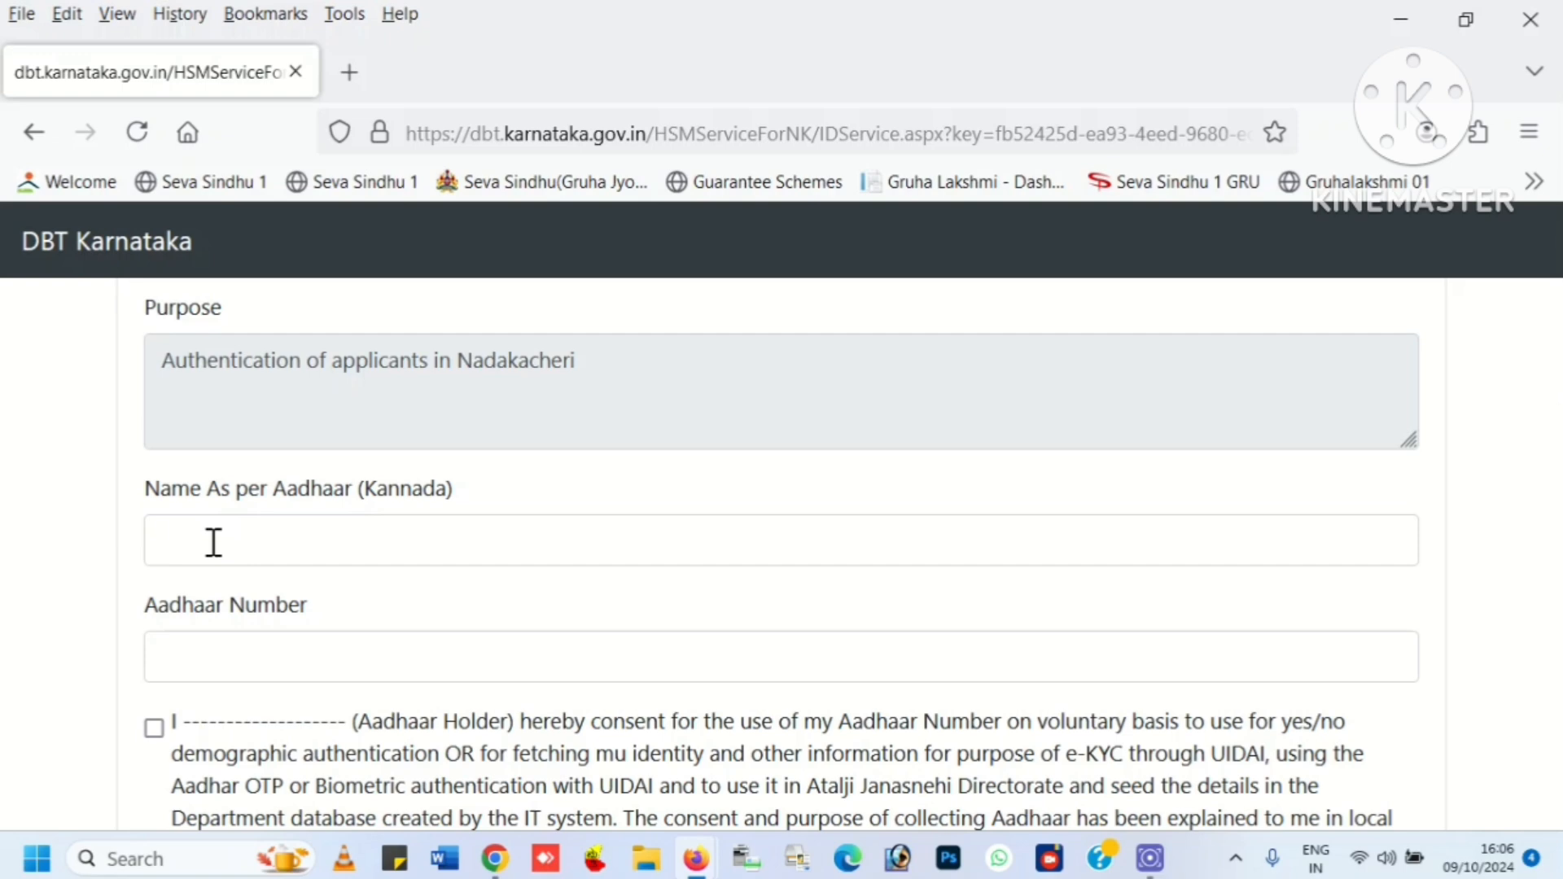
left_click(214, 542)
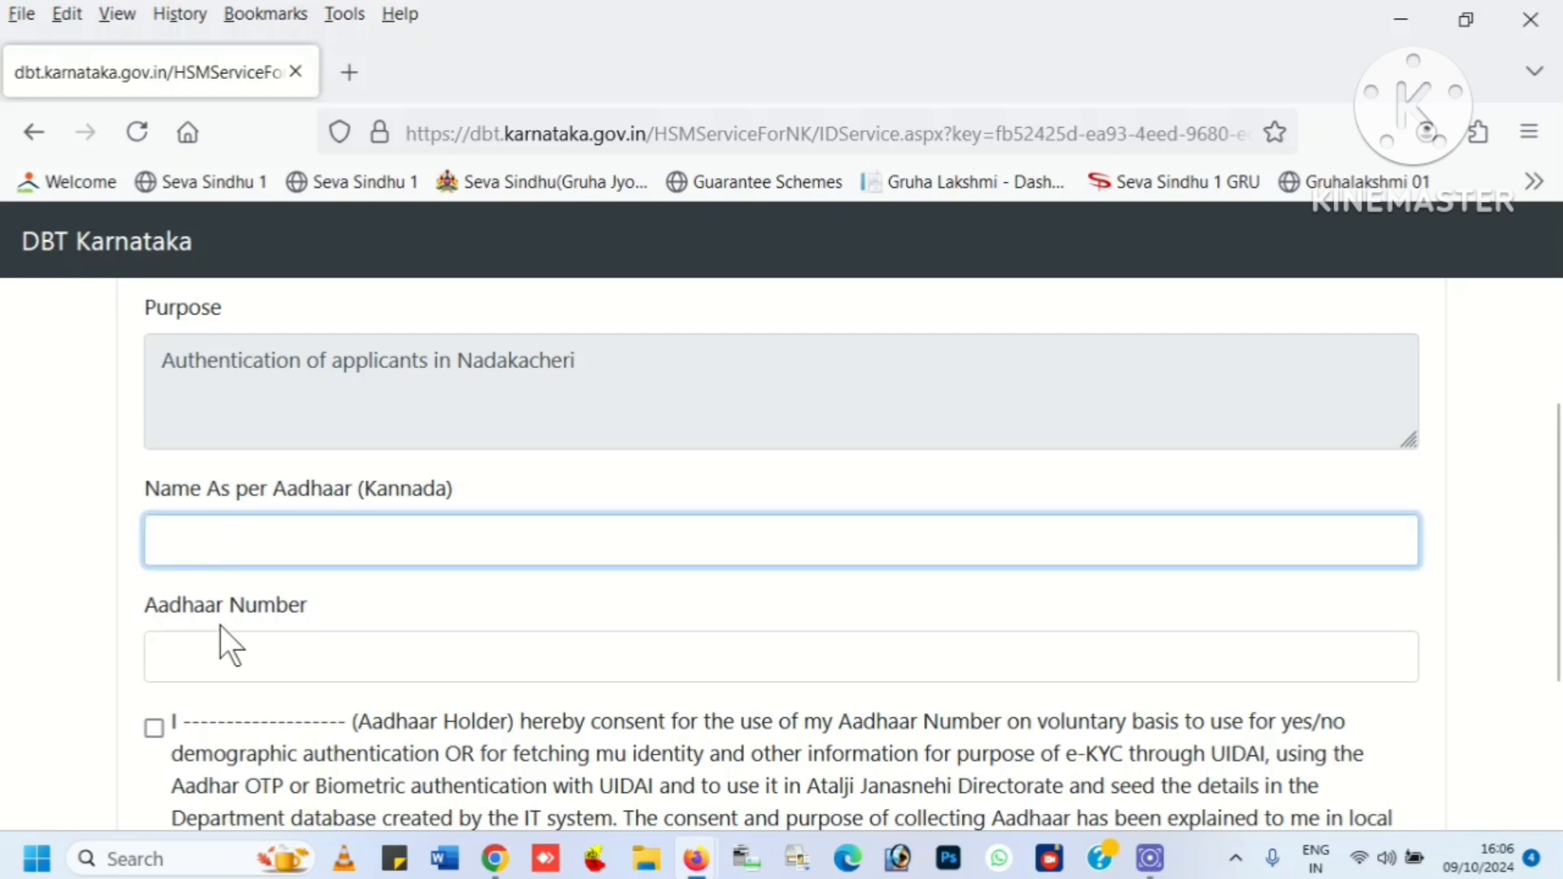
left_click(236, 654)
scroll(237, 654, "down", 3)
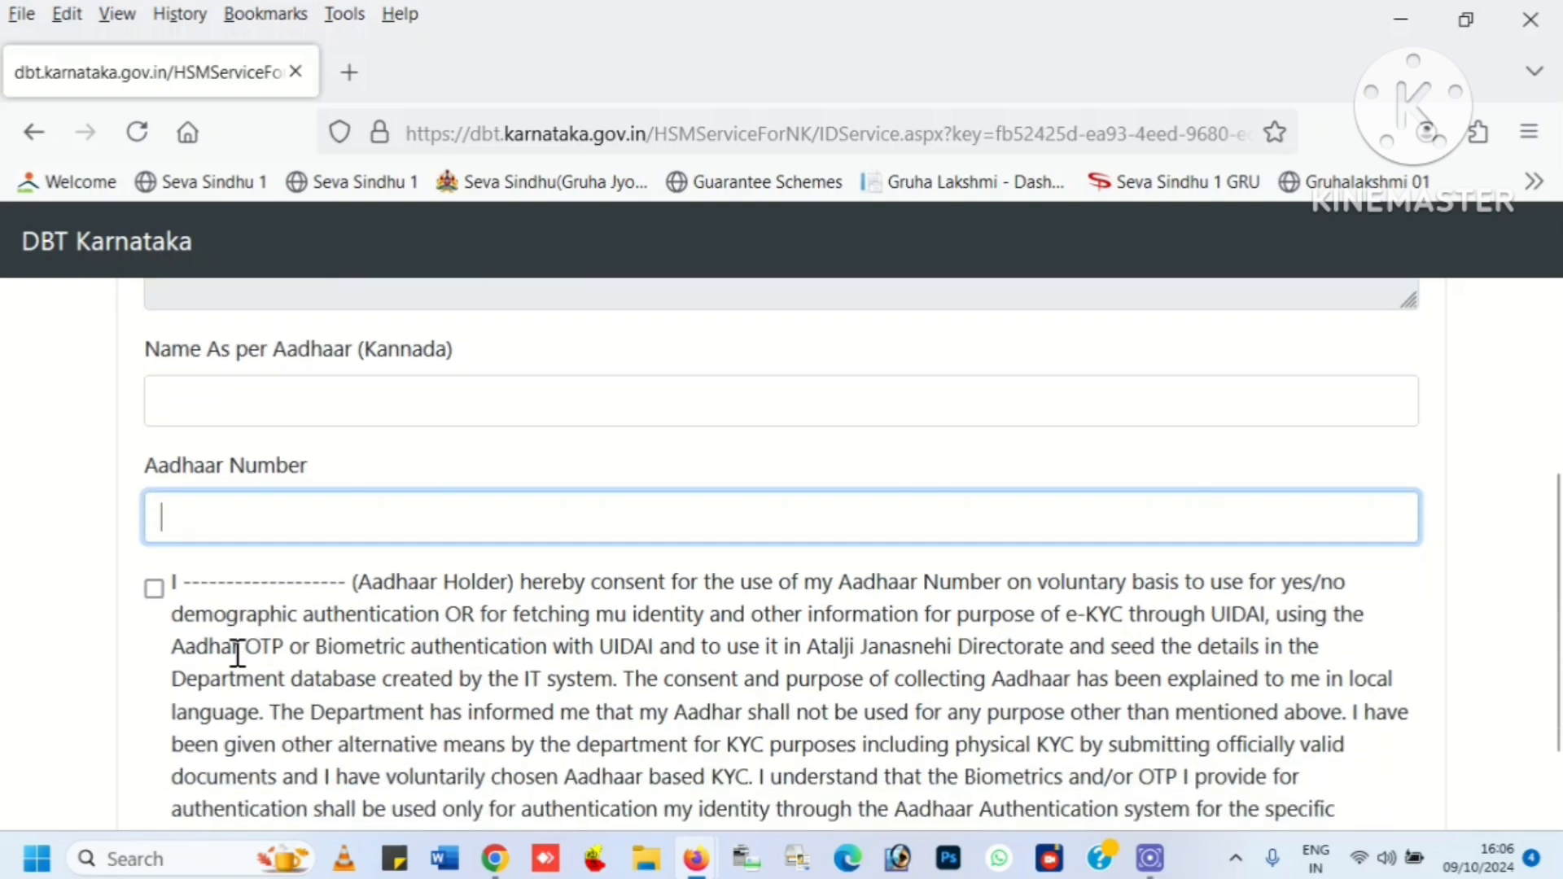
scroll(237, 653, "down", 1)
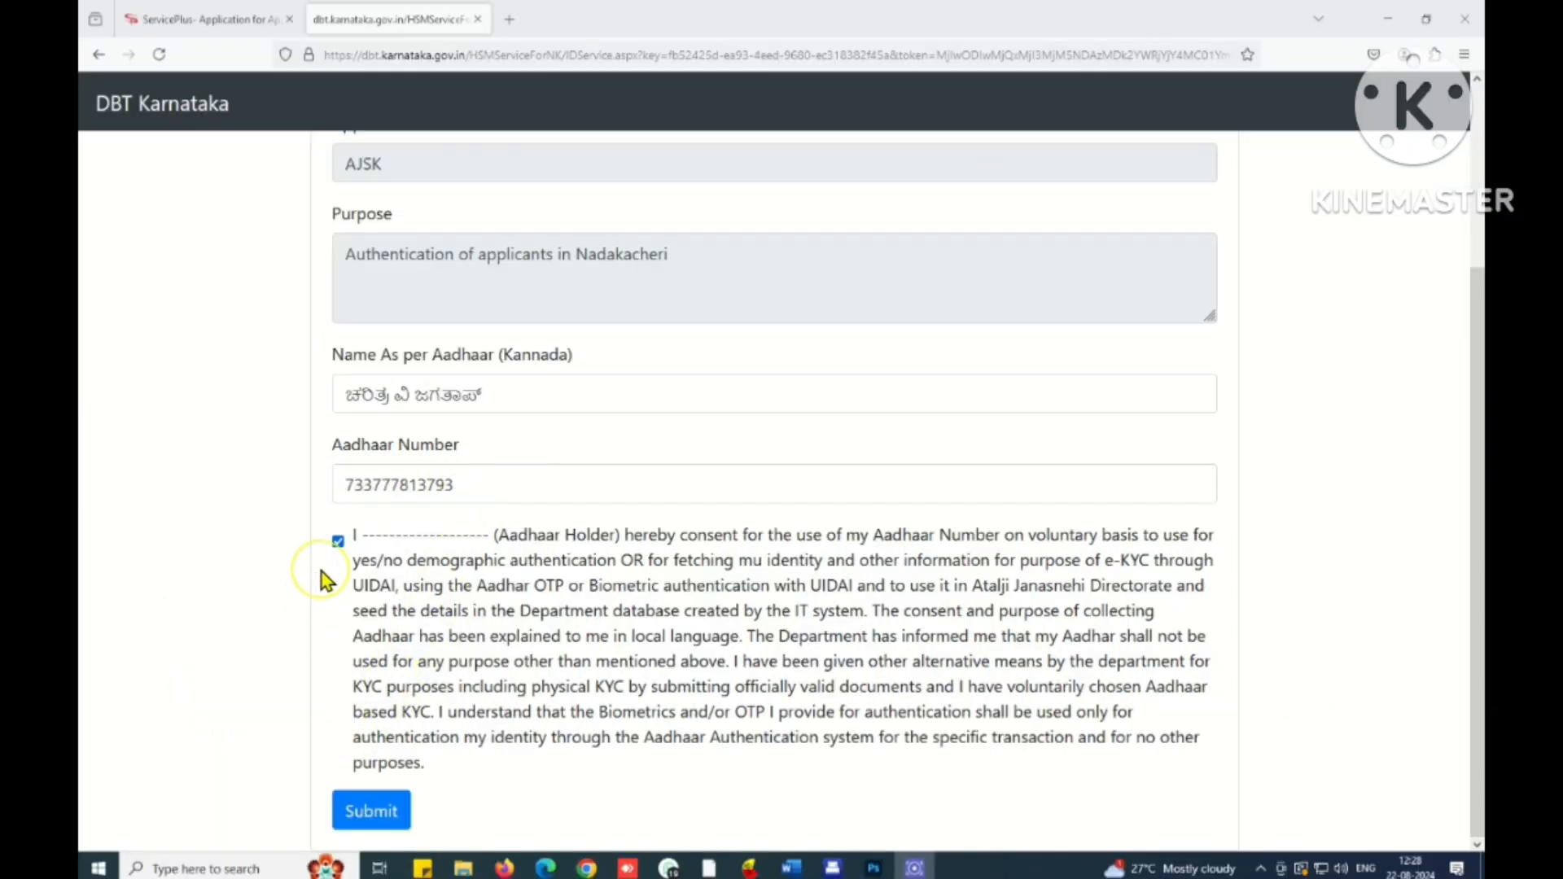
left_click(378, 804)
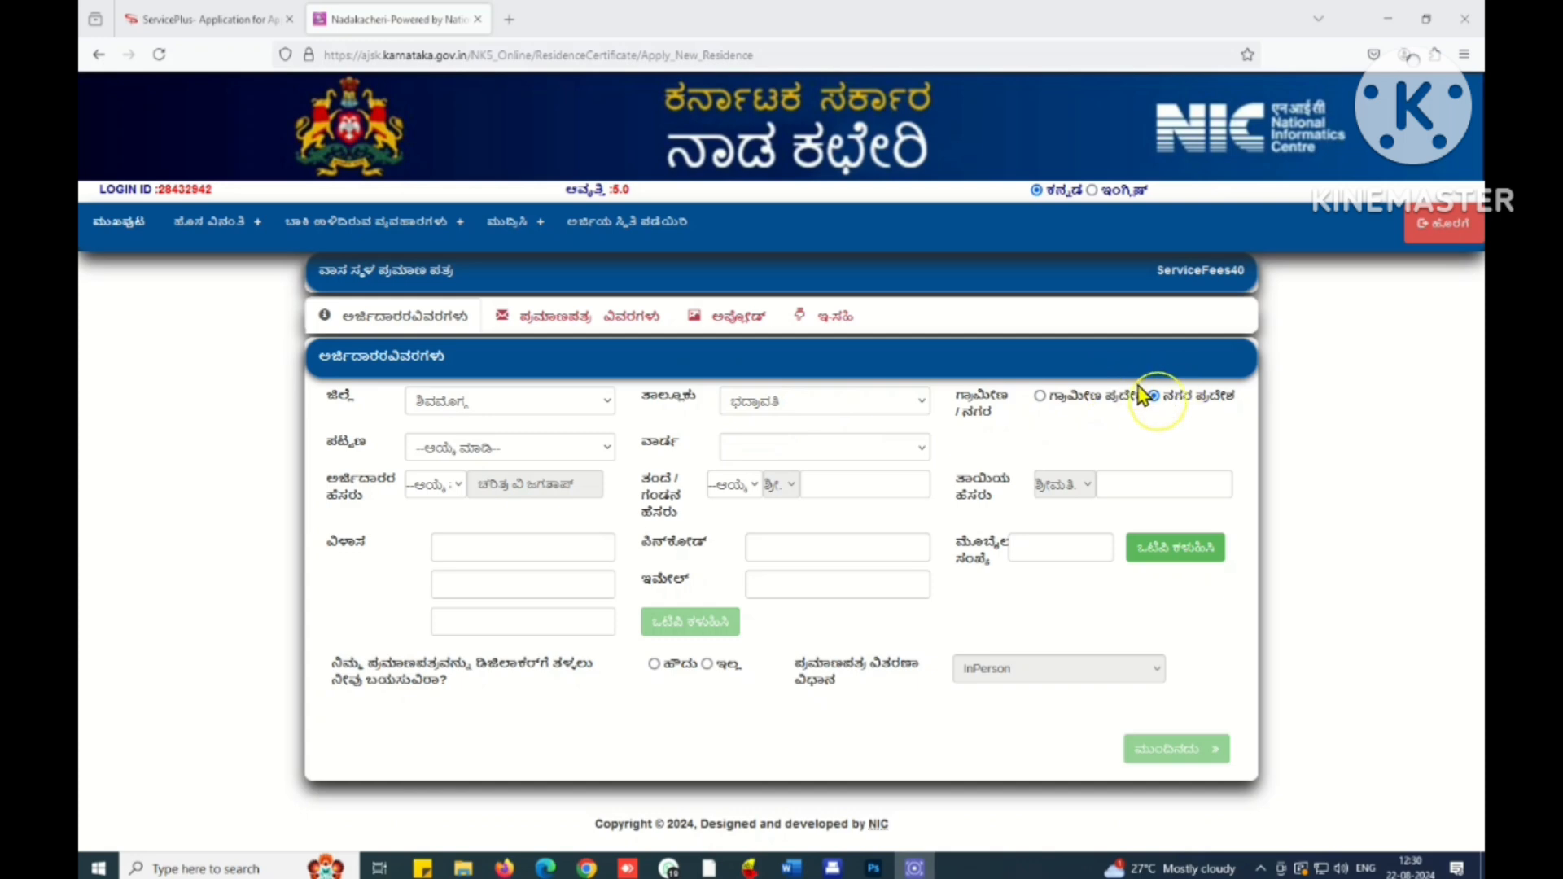
Set the applicant's town (ಪಟ್ಟಣ) to ಭದ್ರಾವತಿ and the ward (ವಾರ್ಡ) to ಹೊಸಮನೆ
left_click(482, 446)
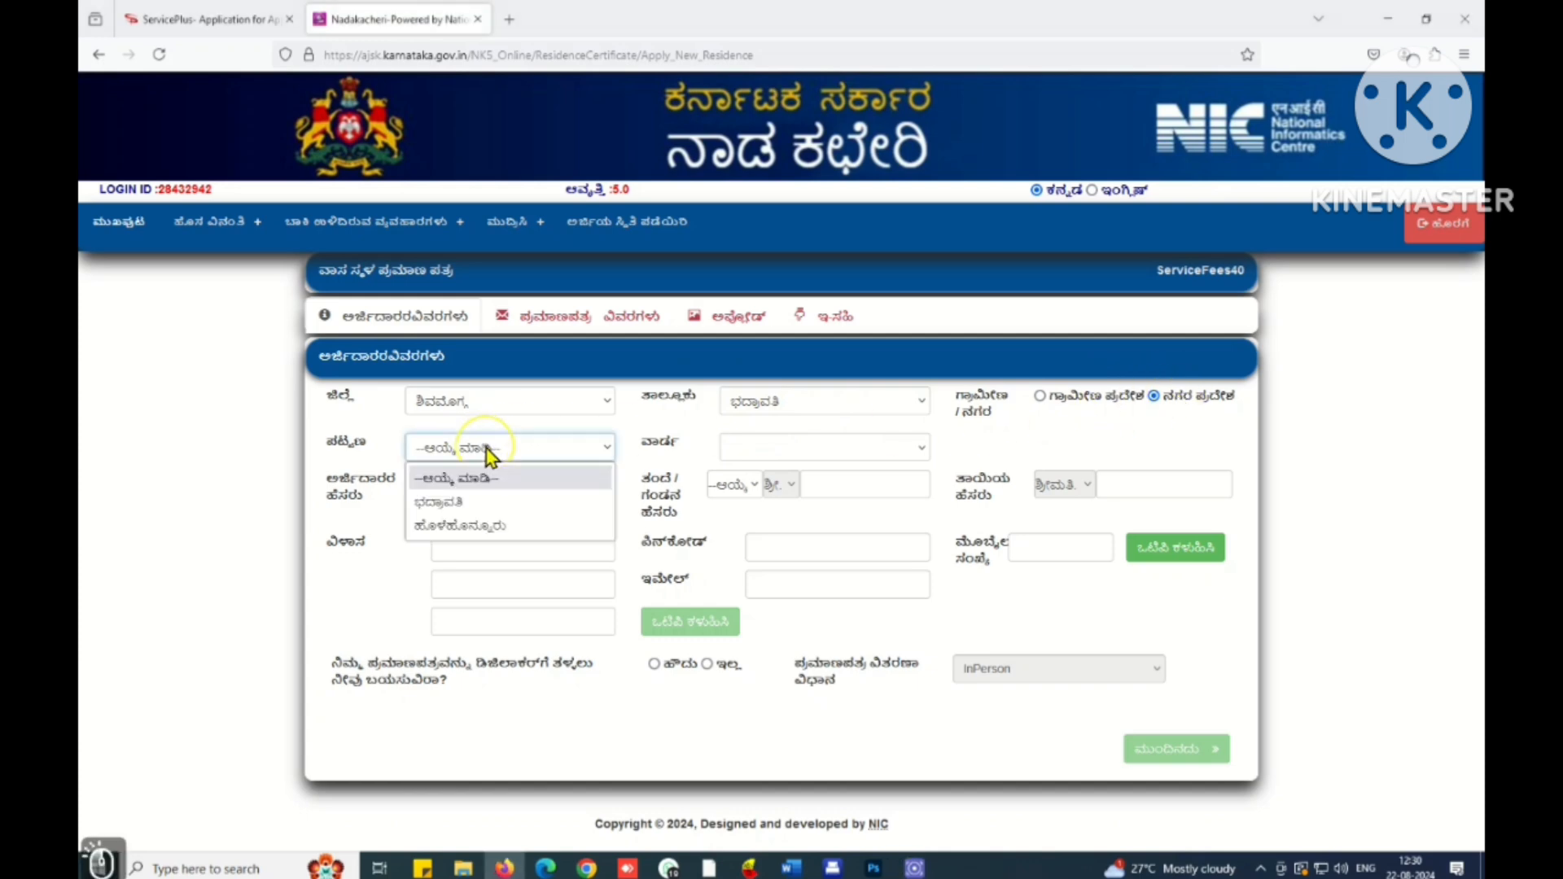
left_click(478, 505)
left_click(797, 449)
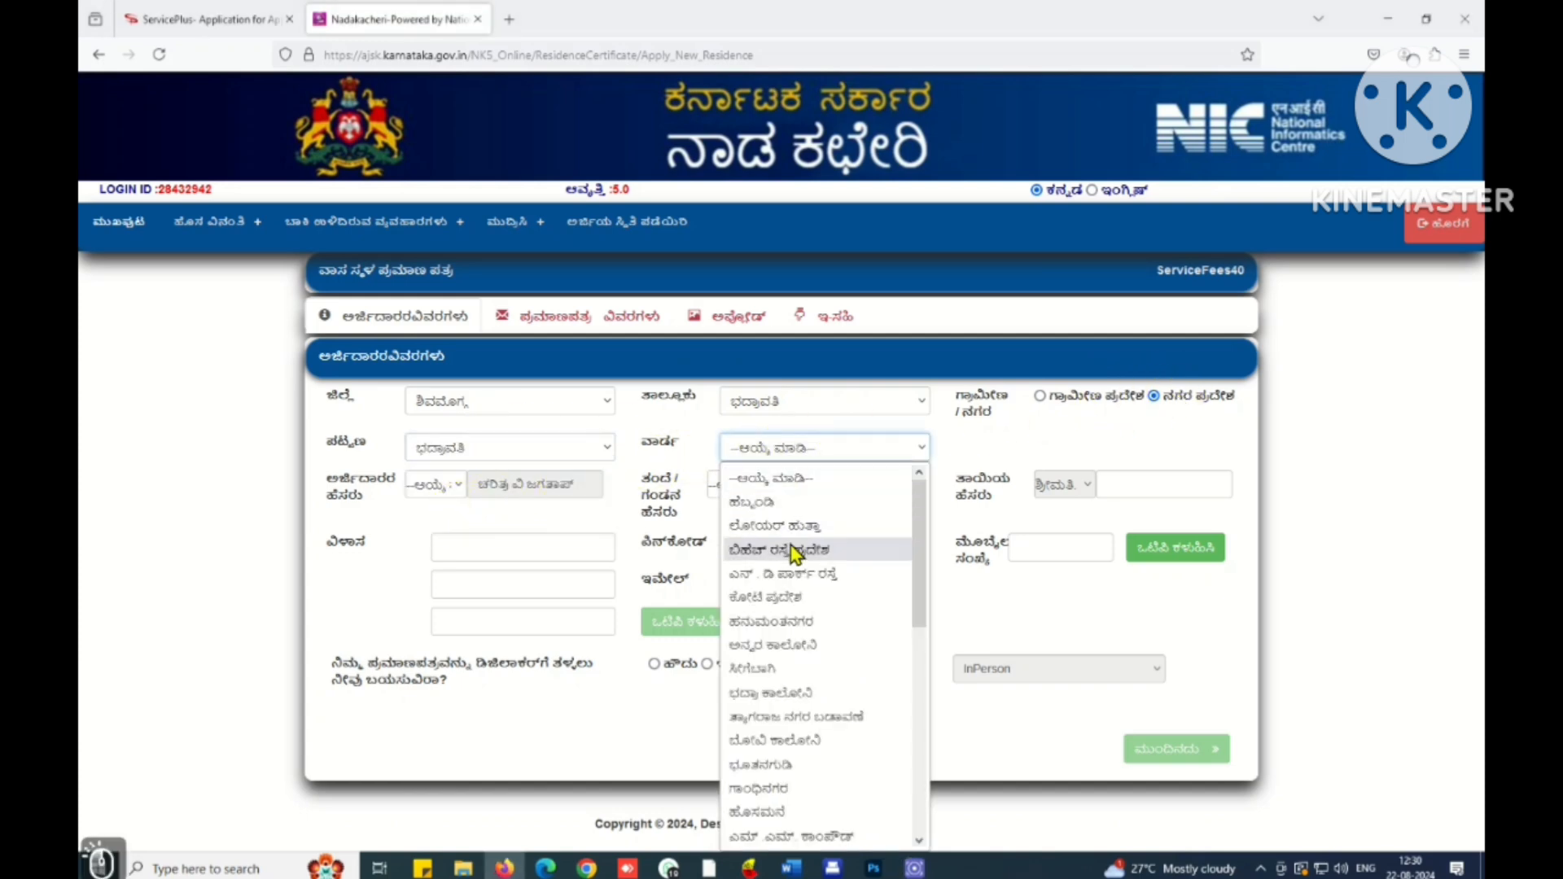
scroll(806, 586, "down", 2)
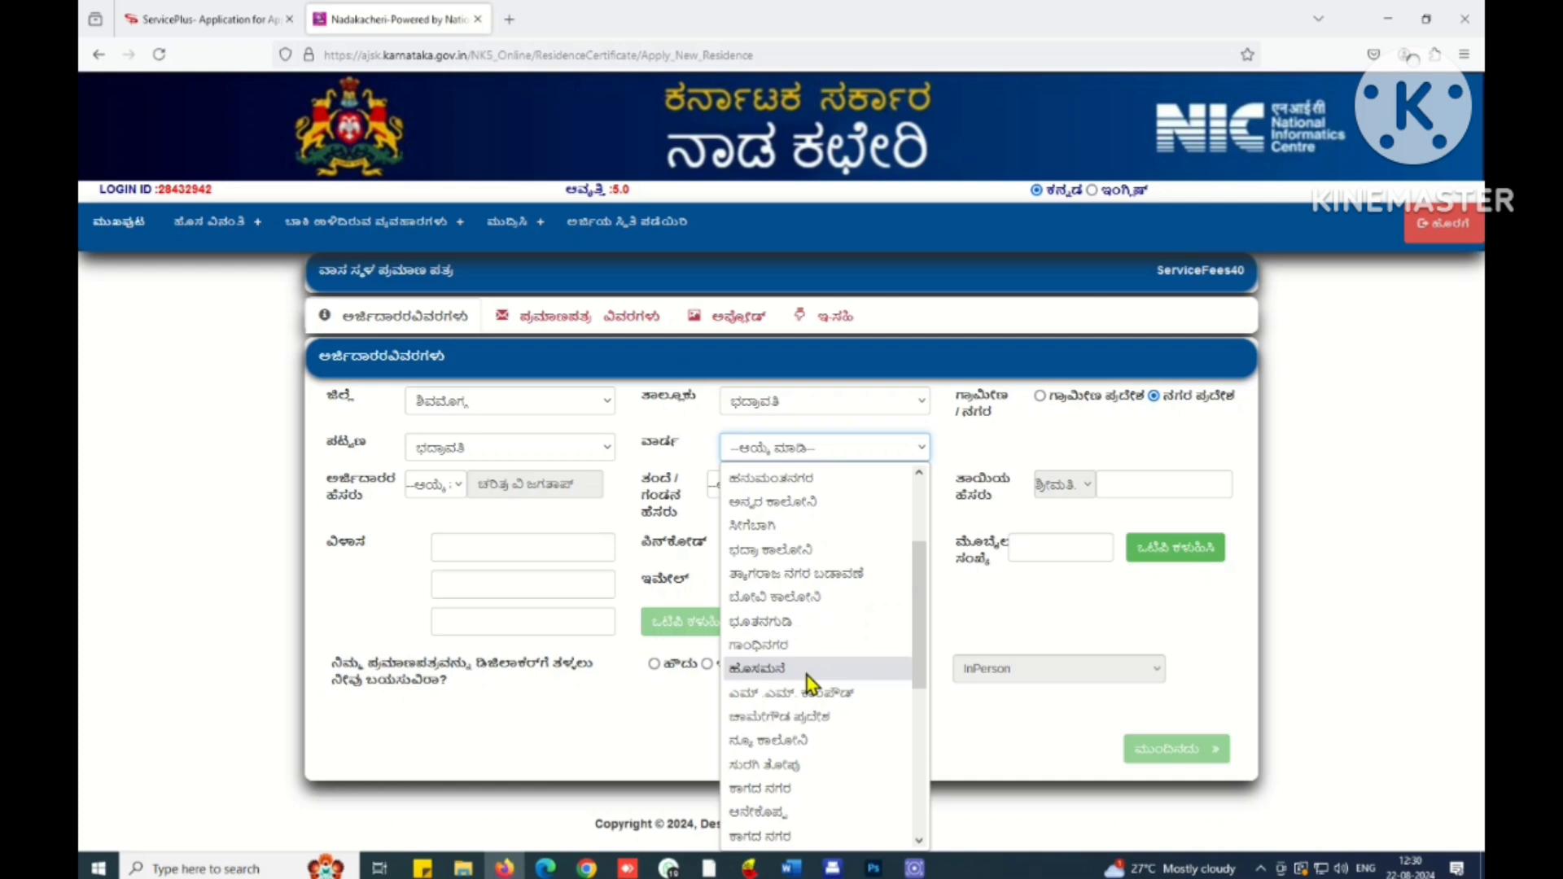
left_click(809, 671)
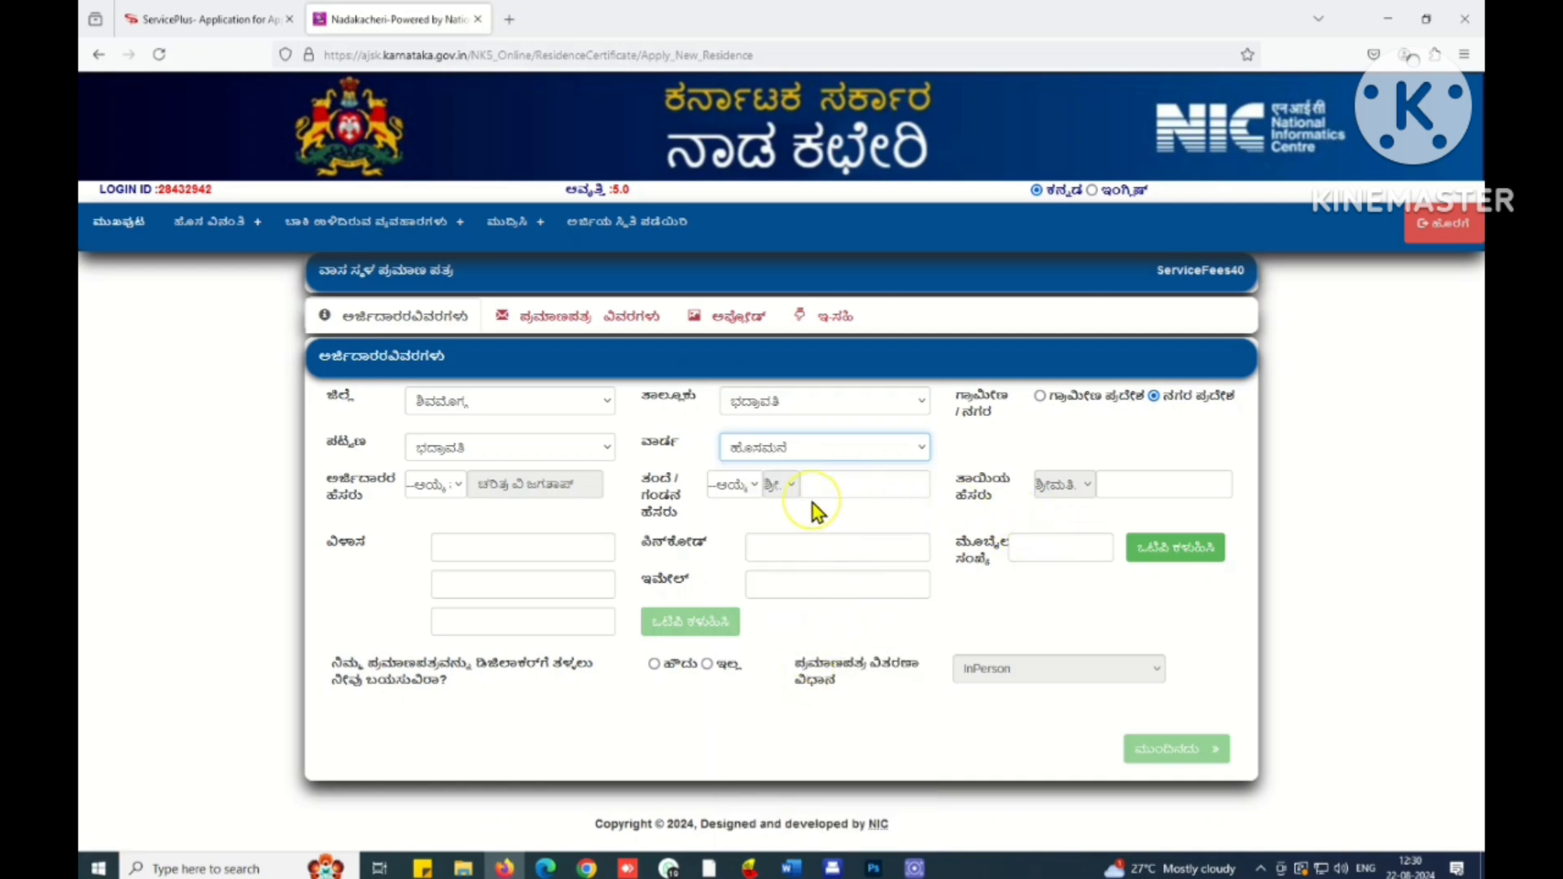
Set the applicant's title to ಶ್ರೀಮತಿ and the relation to ಕೋಂ, and enter the husband's name in Kannada
left_click(432, 485)
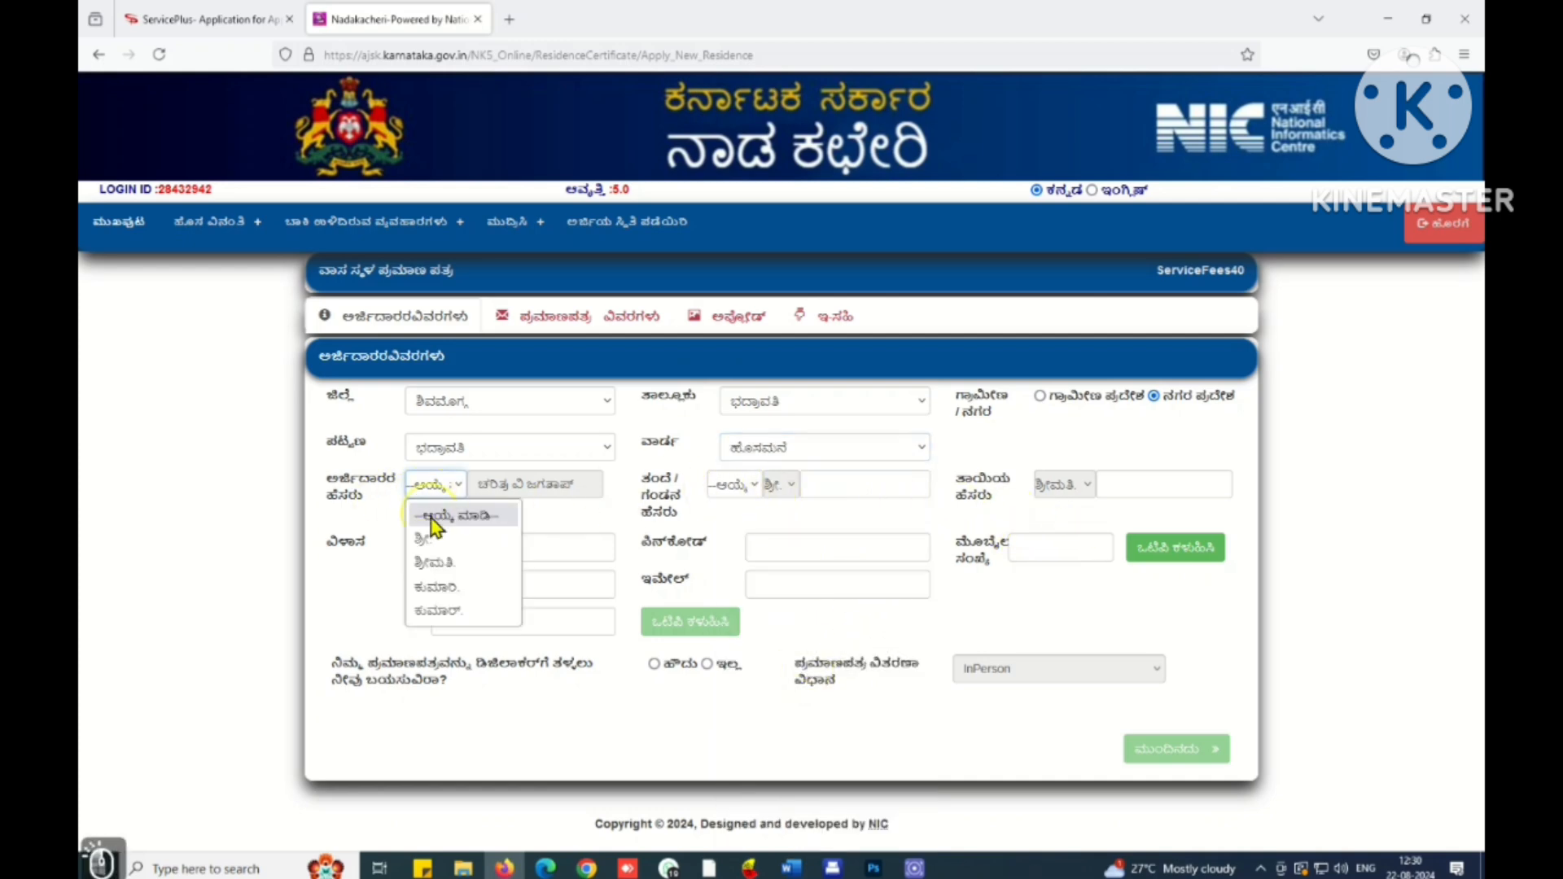
left_click(434, 564)
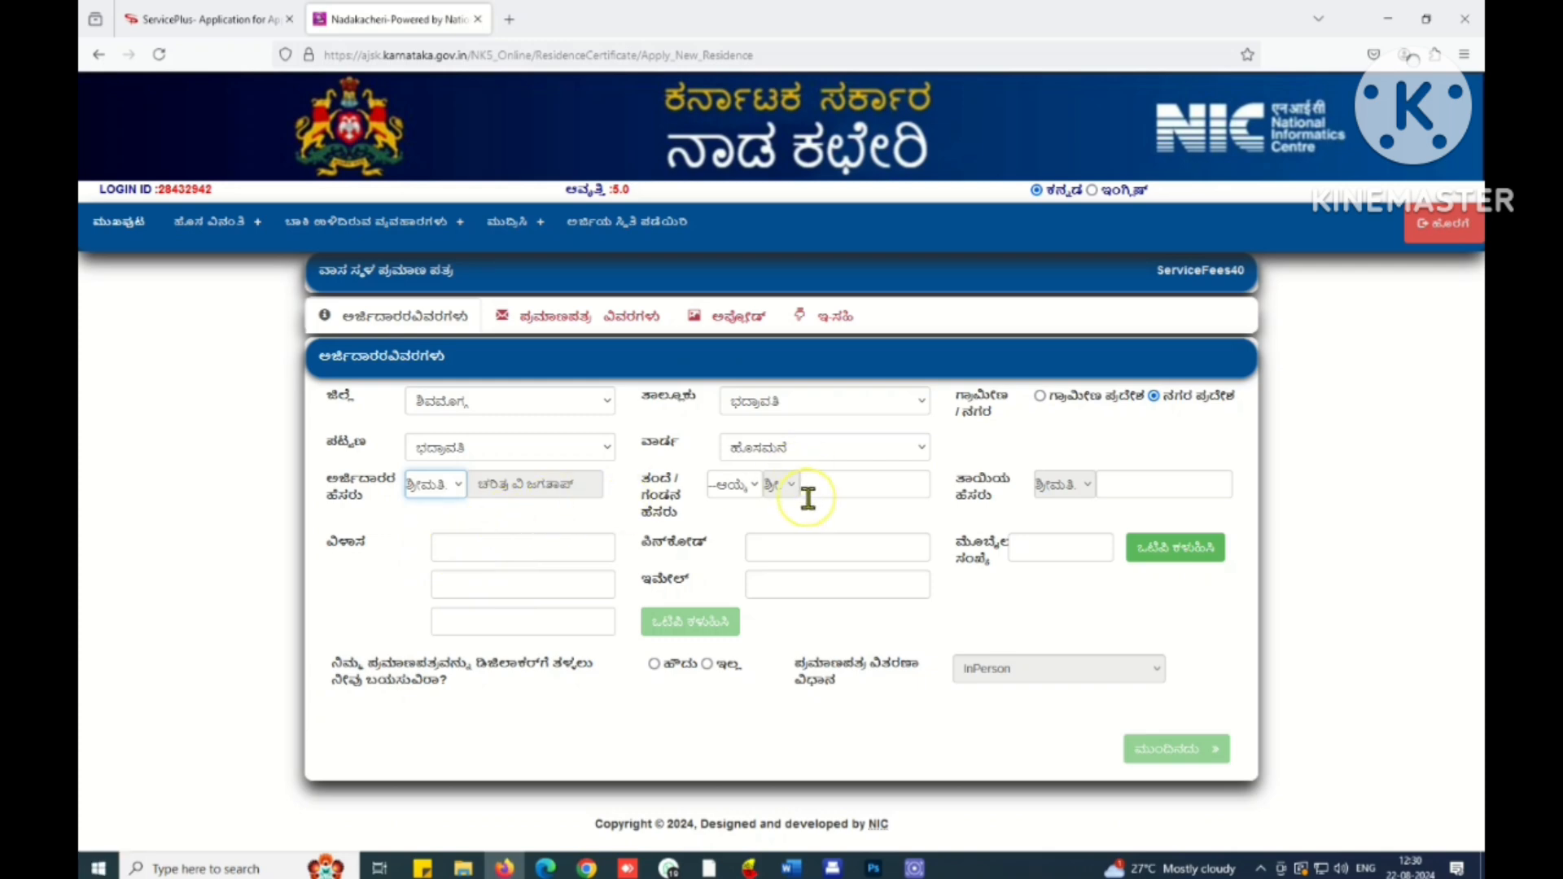
left_click(731, 489)
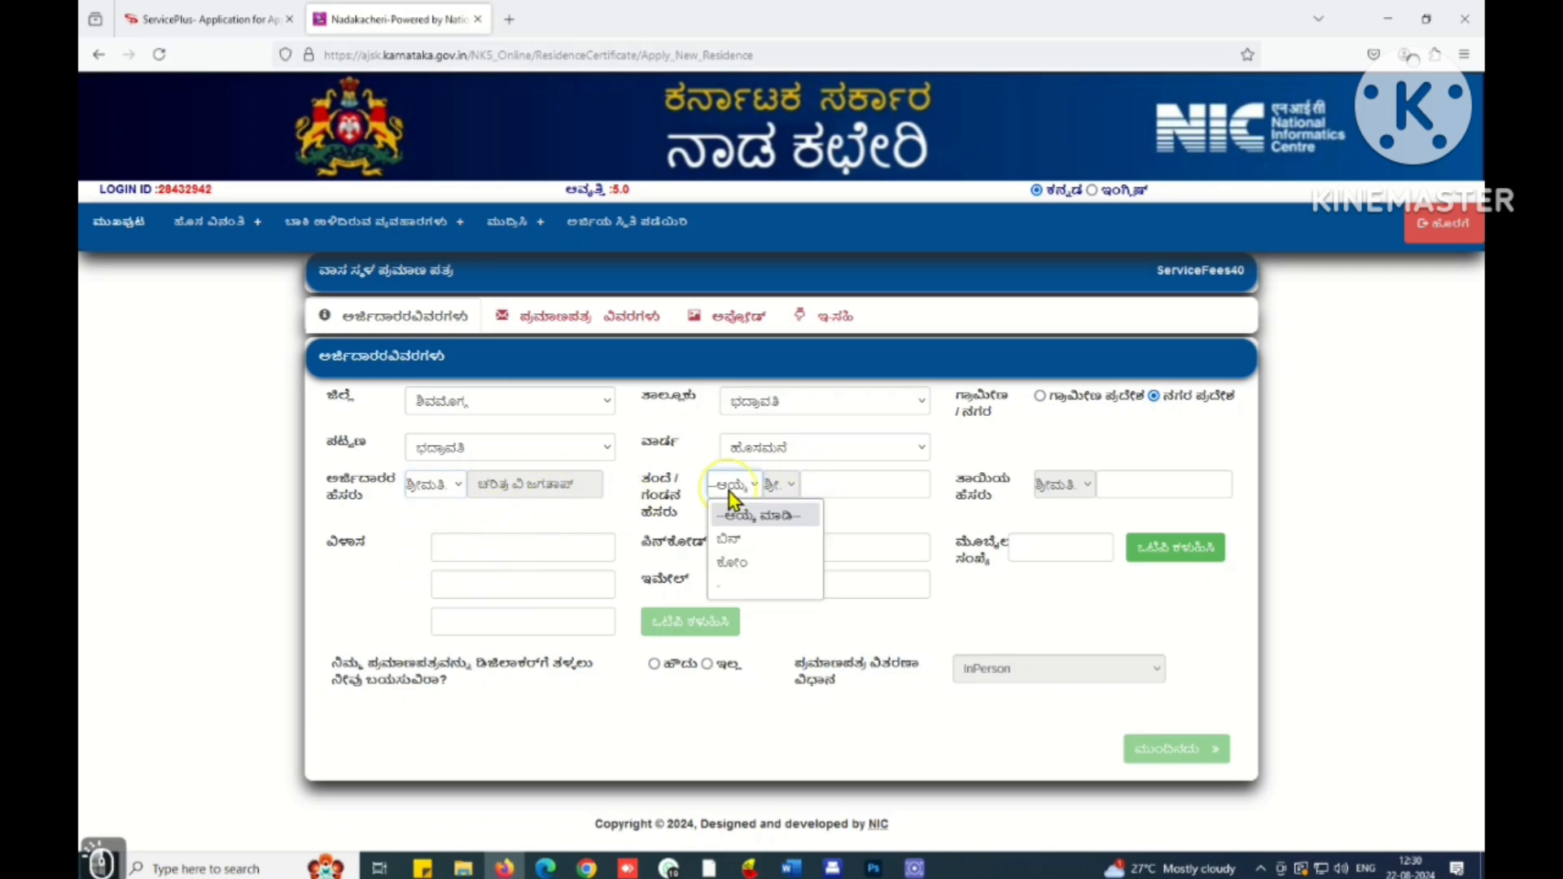
left_click(721, 564)
left_click(862, 488)
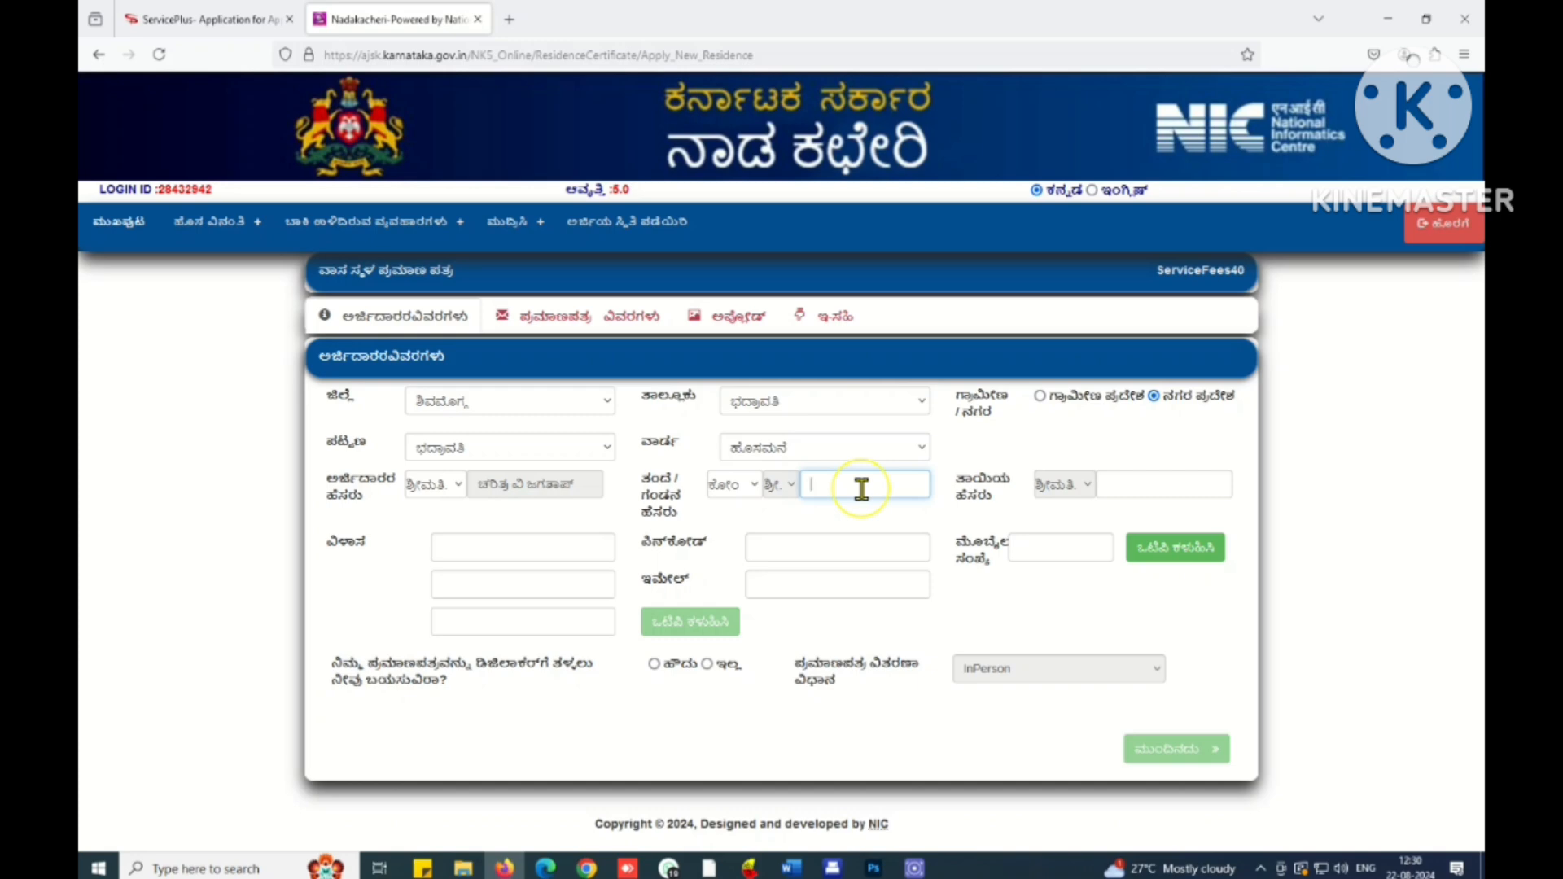
type("ನಂದನ್ ಆರ್")
Enter the mother's name (ತಾಯಿಯ ಹೆಸರು) in Kannada in the applicant details
left_click(1136, 494)
left_click(1170, 480)
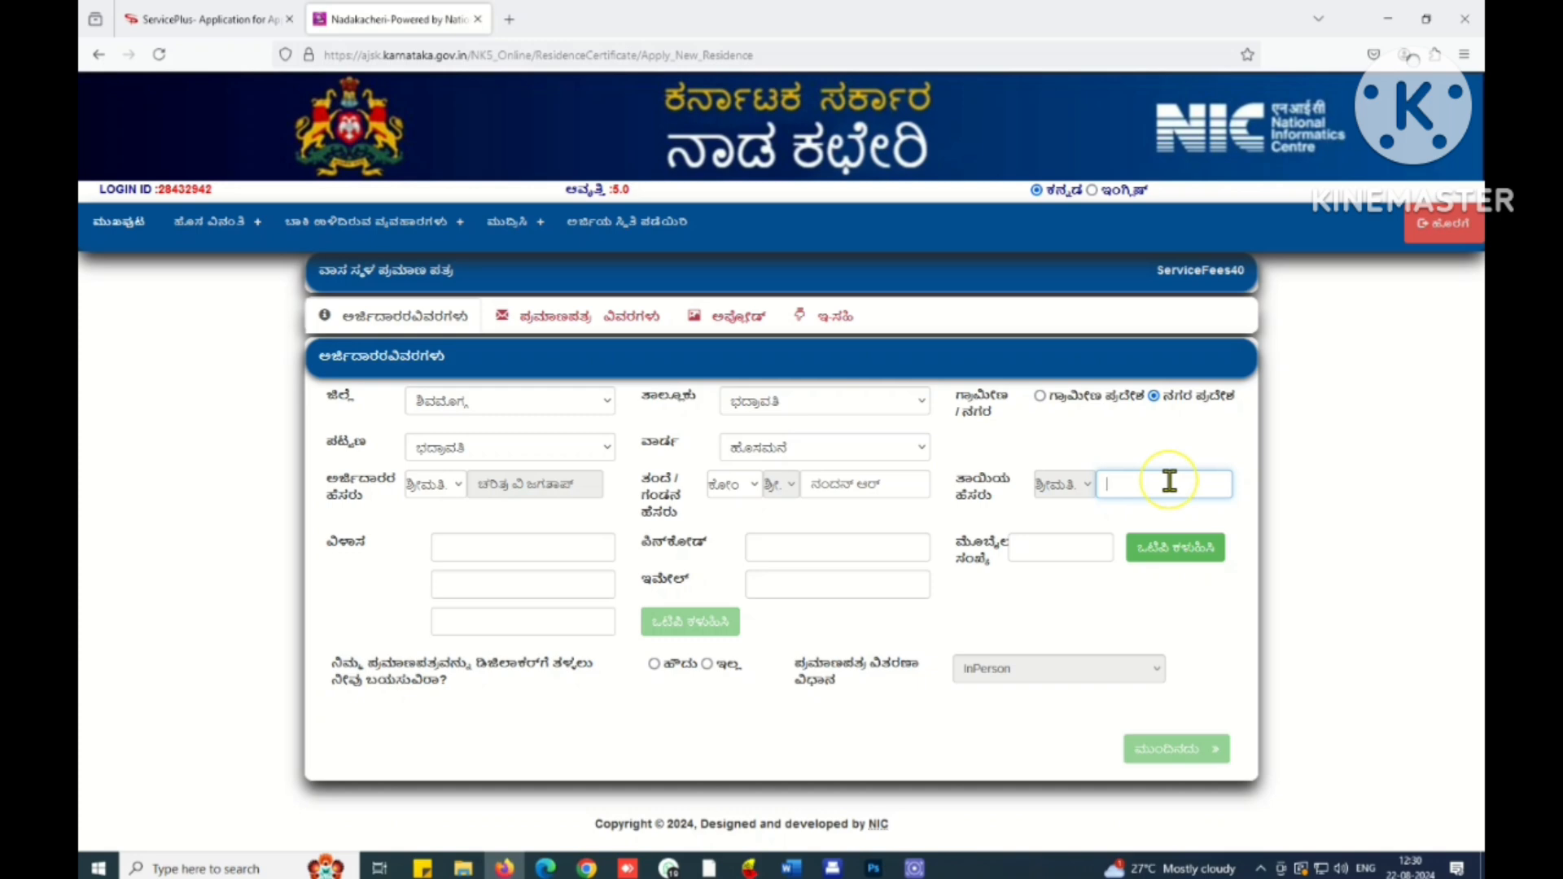
type("parfv")
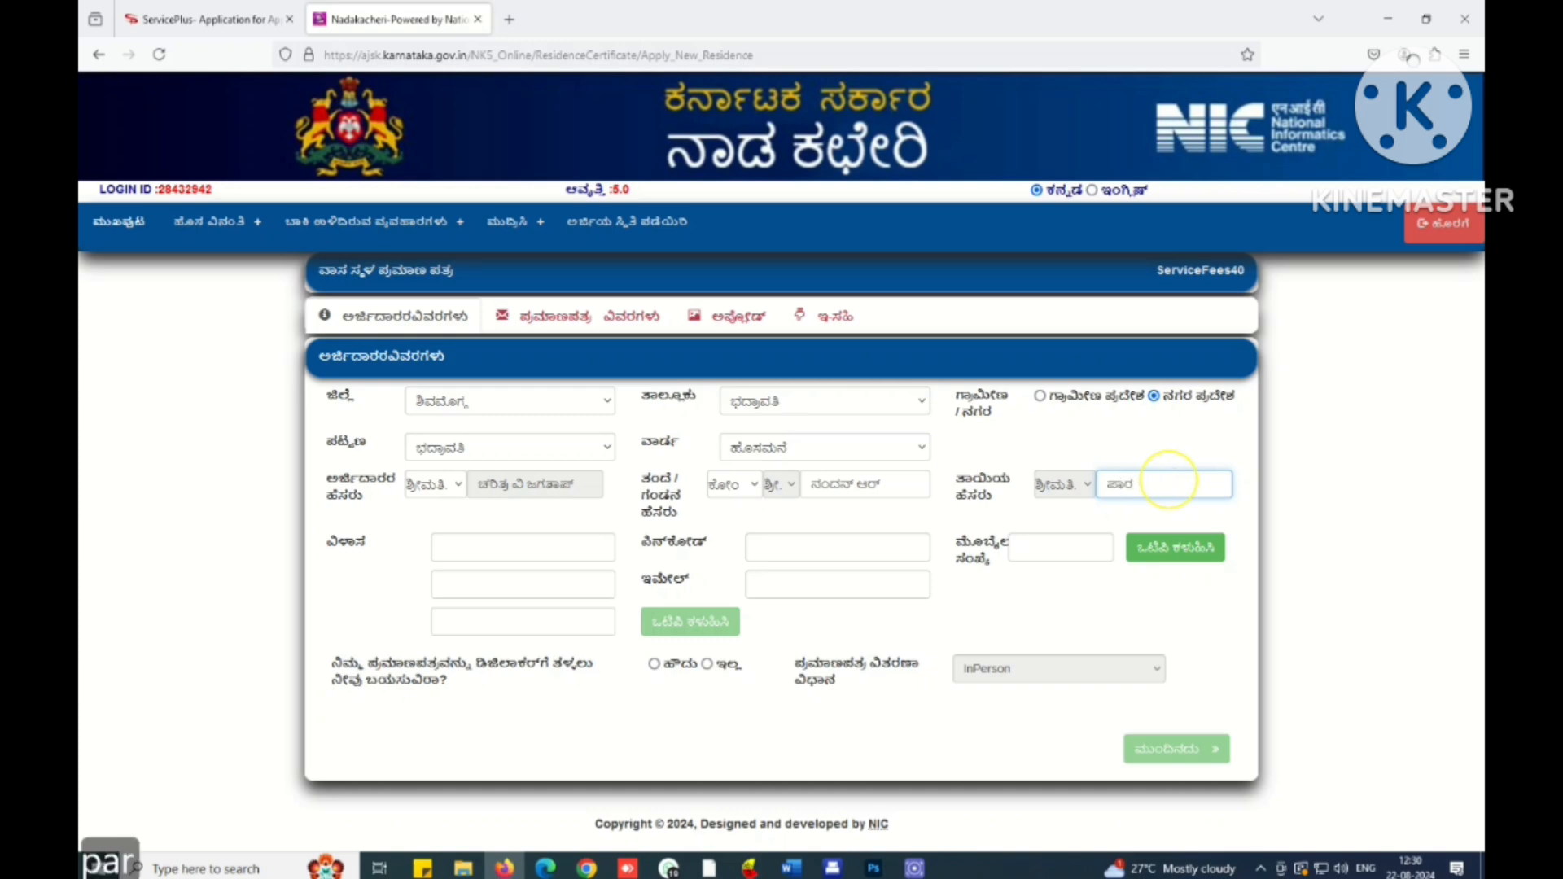
type("ti")
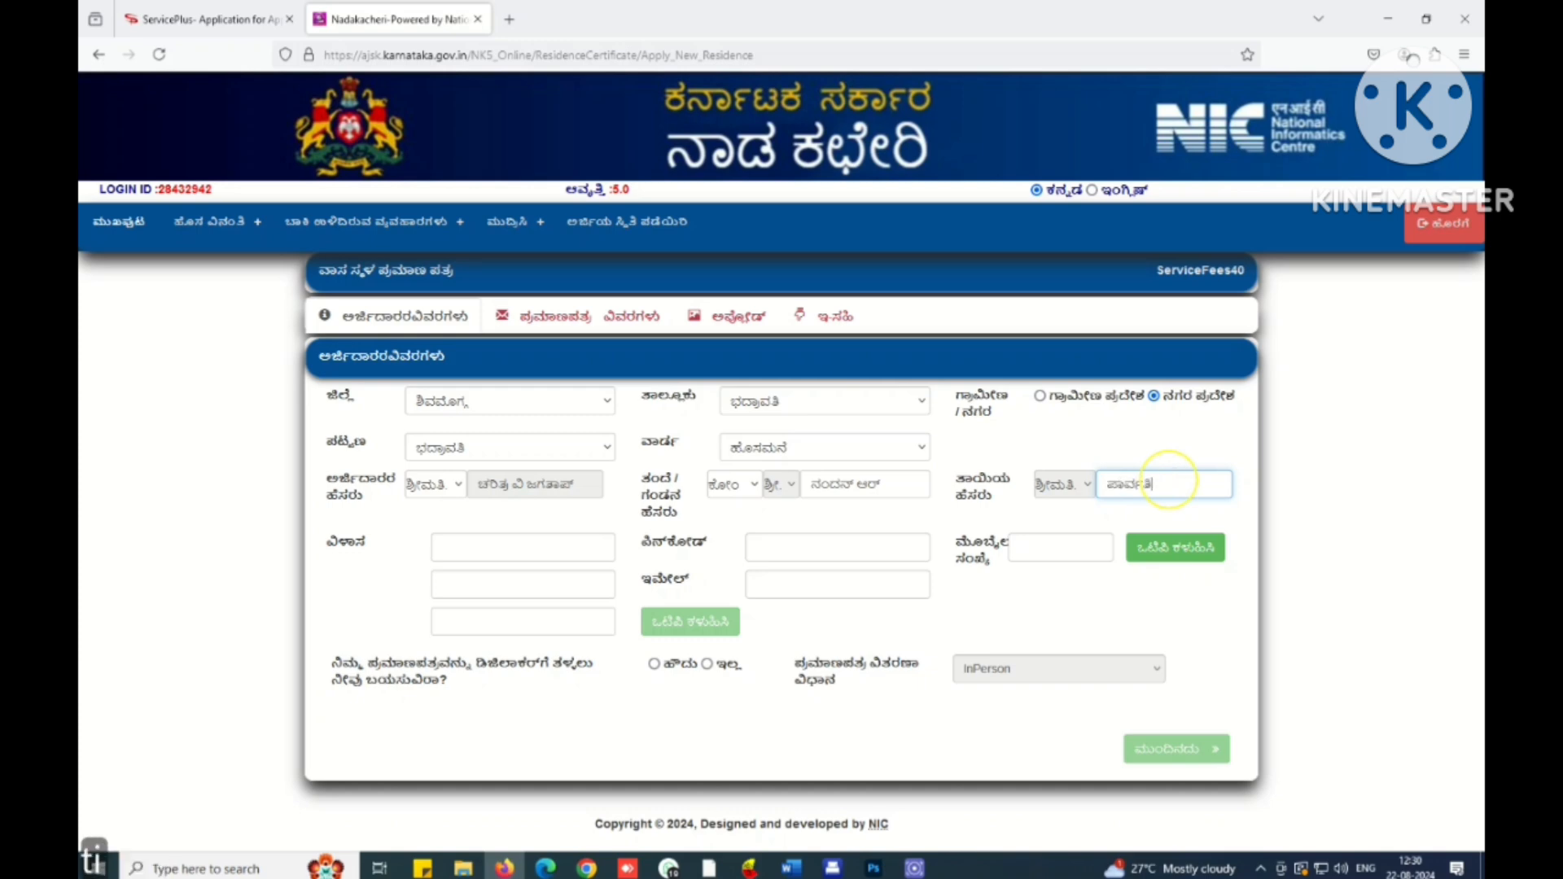
type("bayi")
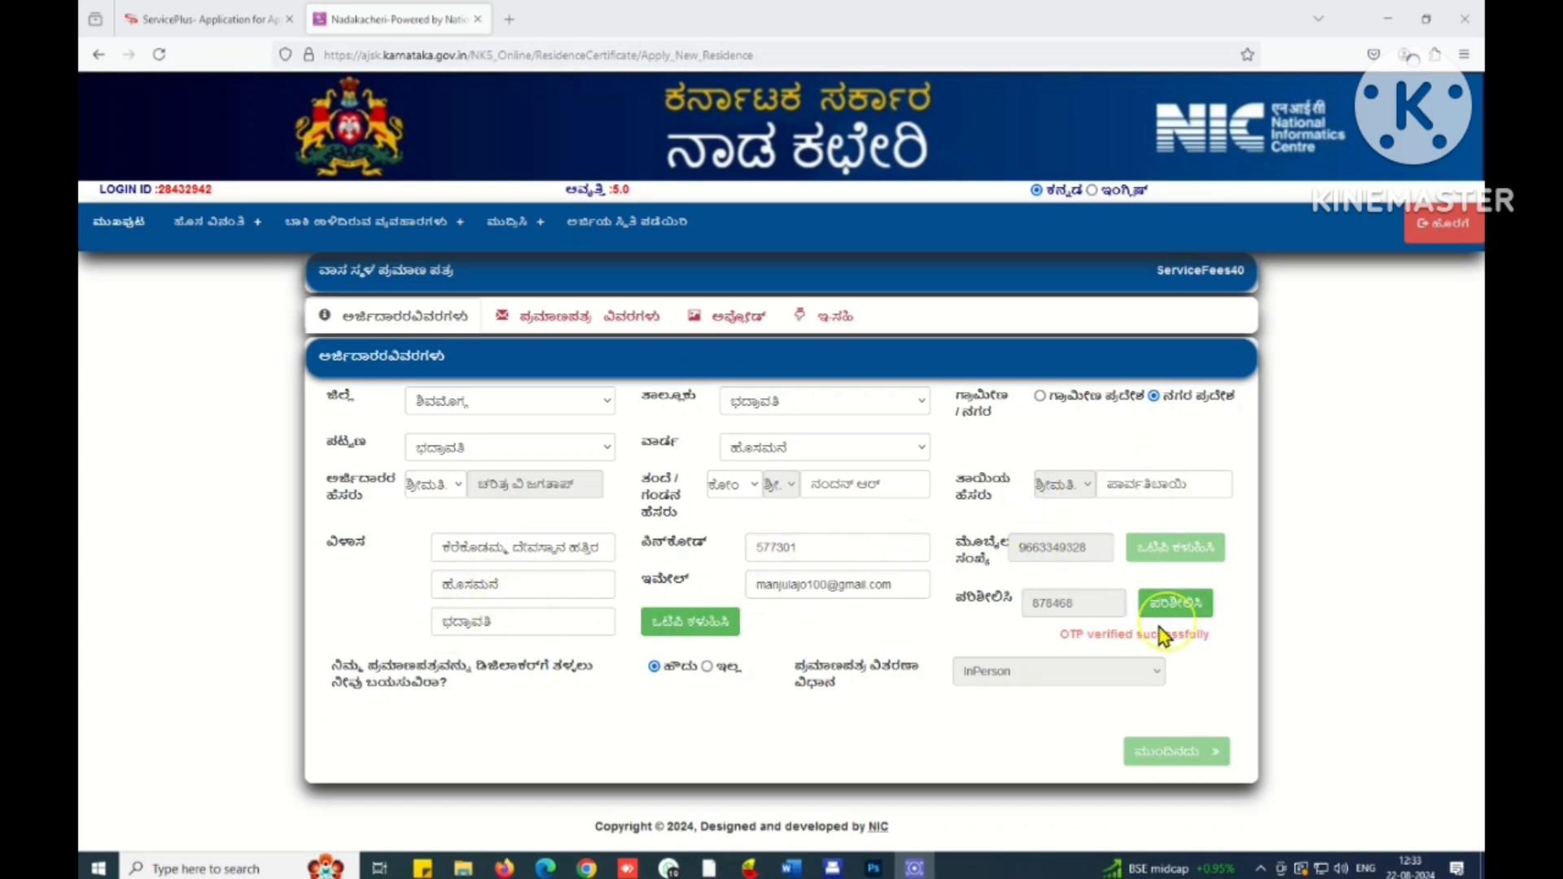
Verify the applicant's email with the OTP sent to it and continue to the certificate details (ಪ್ರಮಾಣಪತ್ರ ವಿವರಗಳು)
left_click(676, 621)
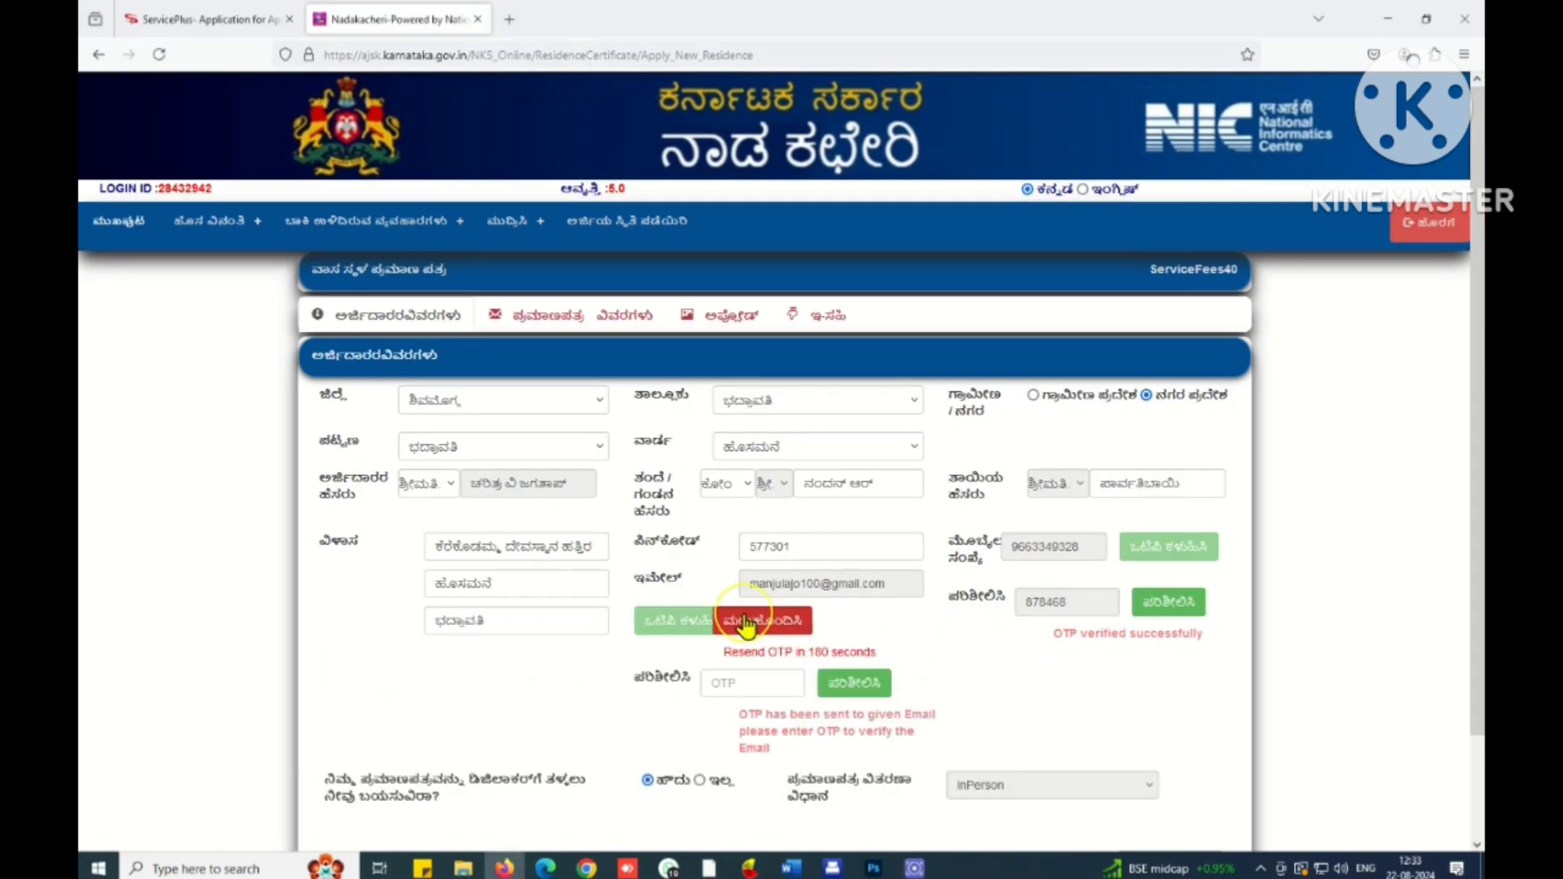
left_click(746, 684)
scroll(746, 686, "down", 2)
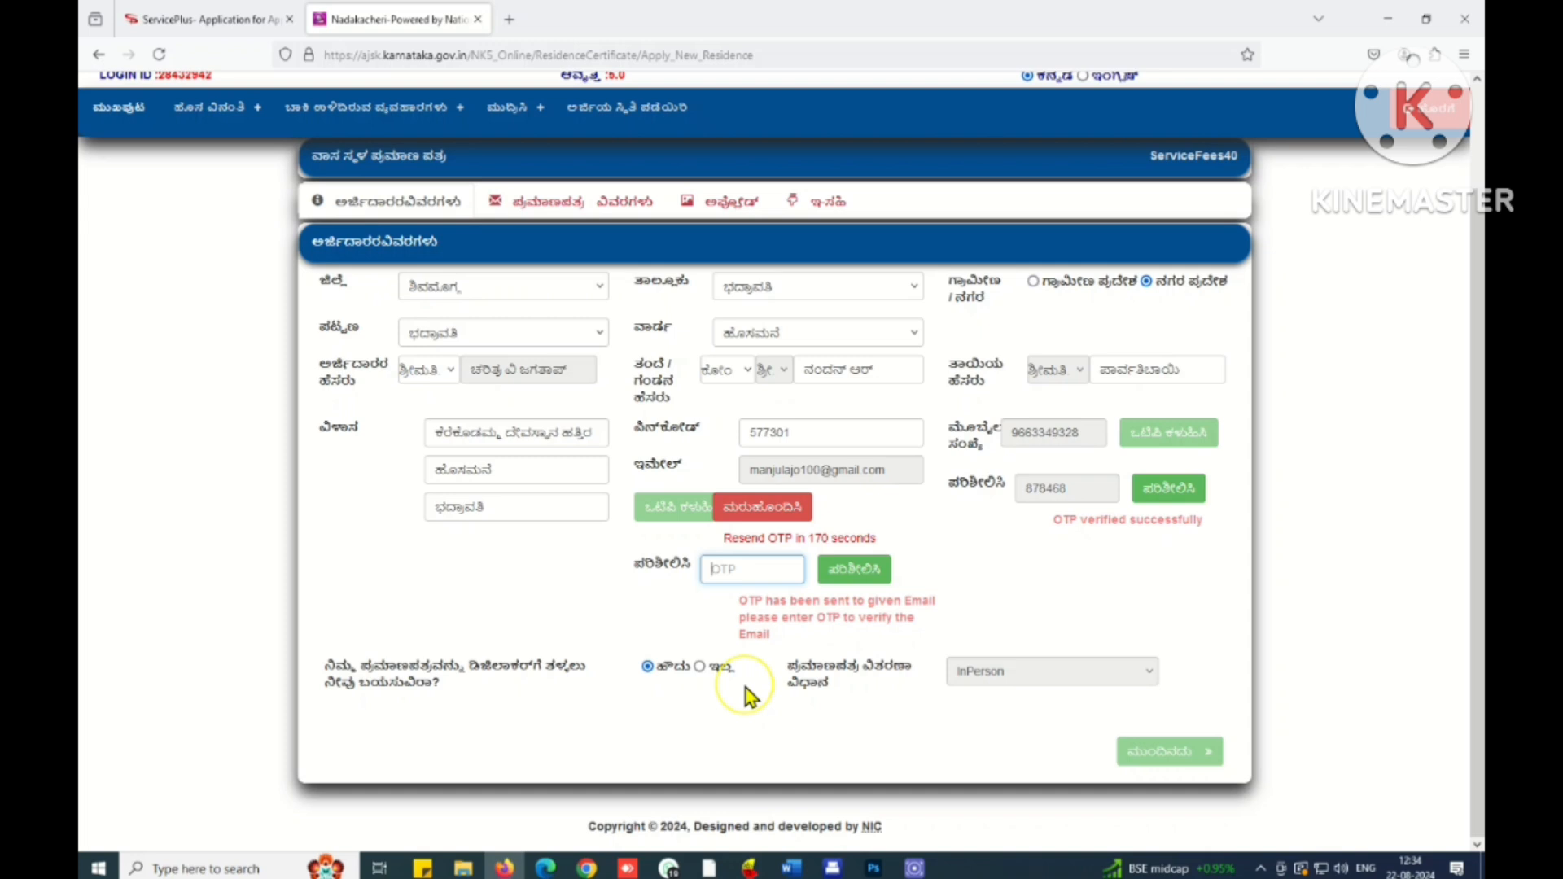
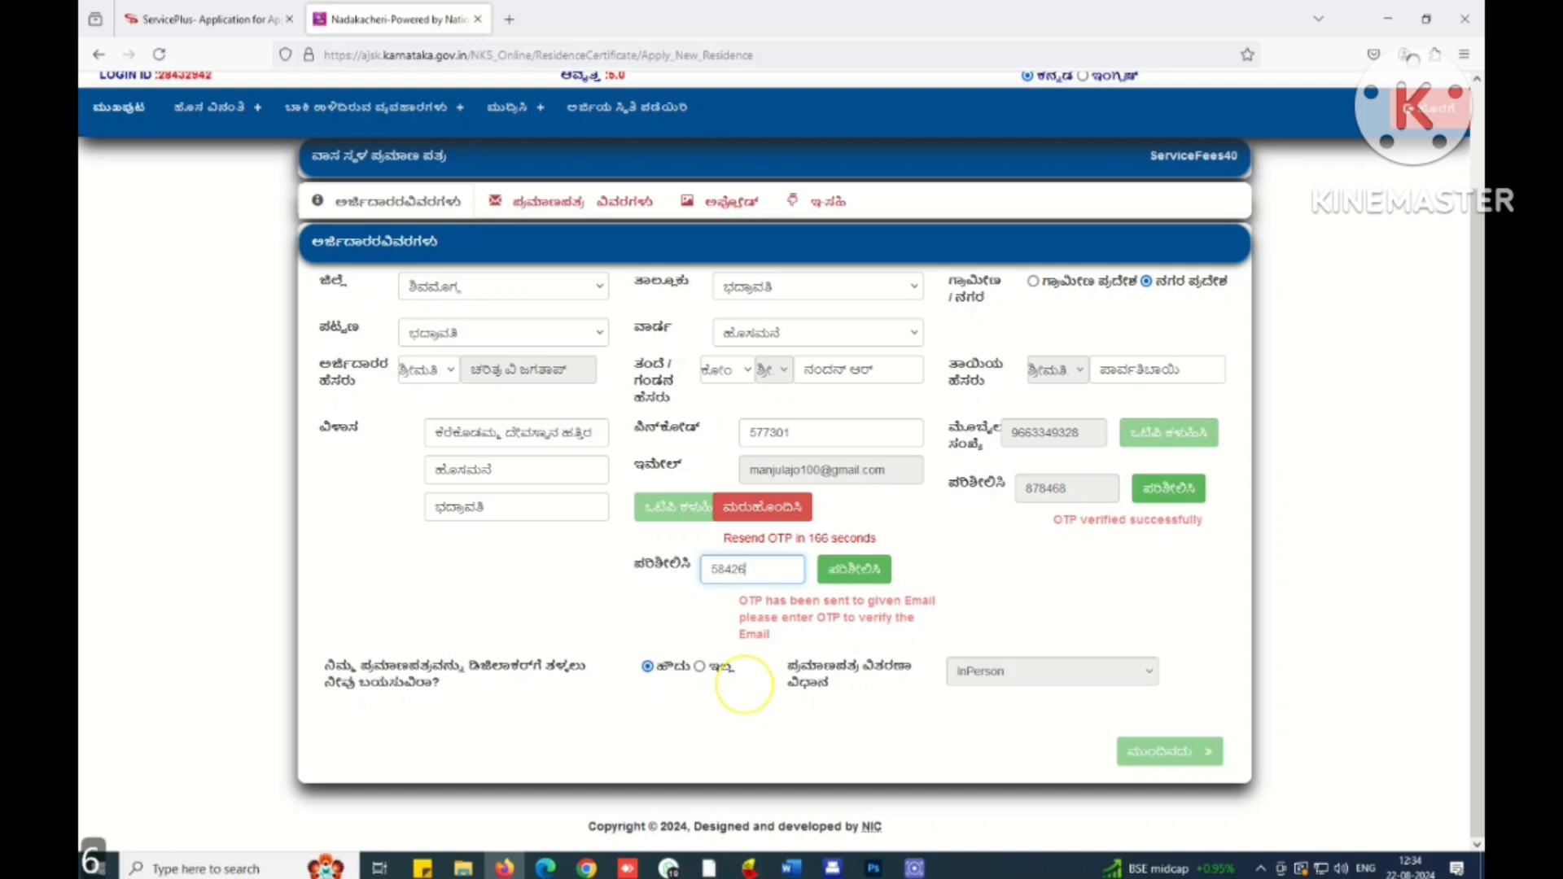
left_click(839, 570)
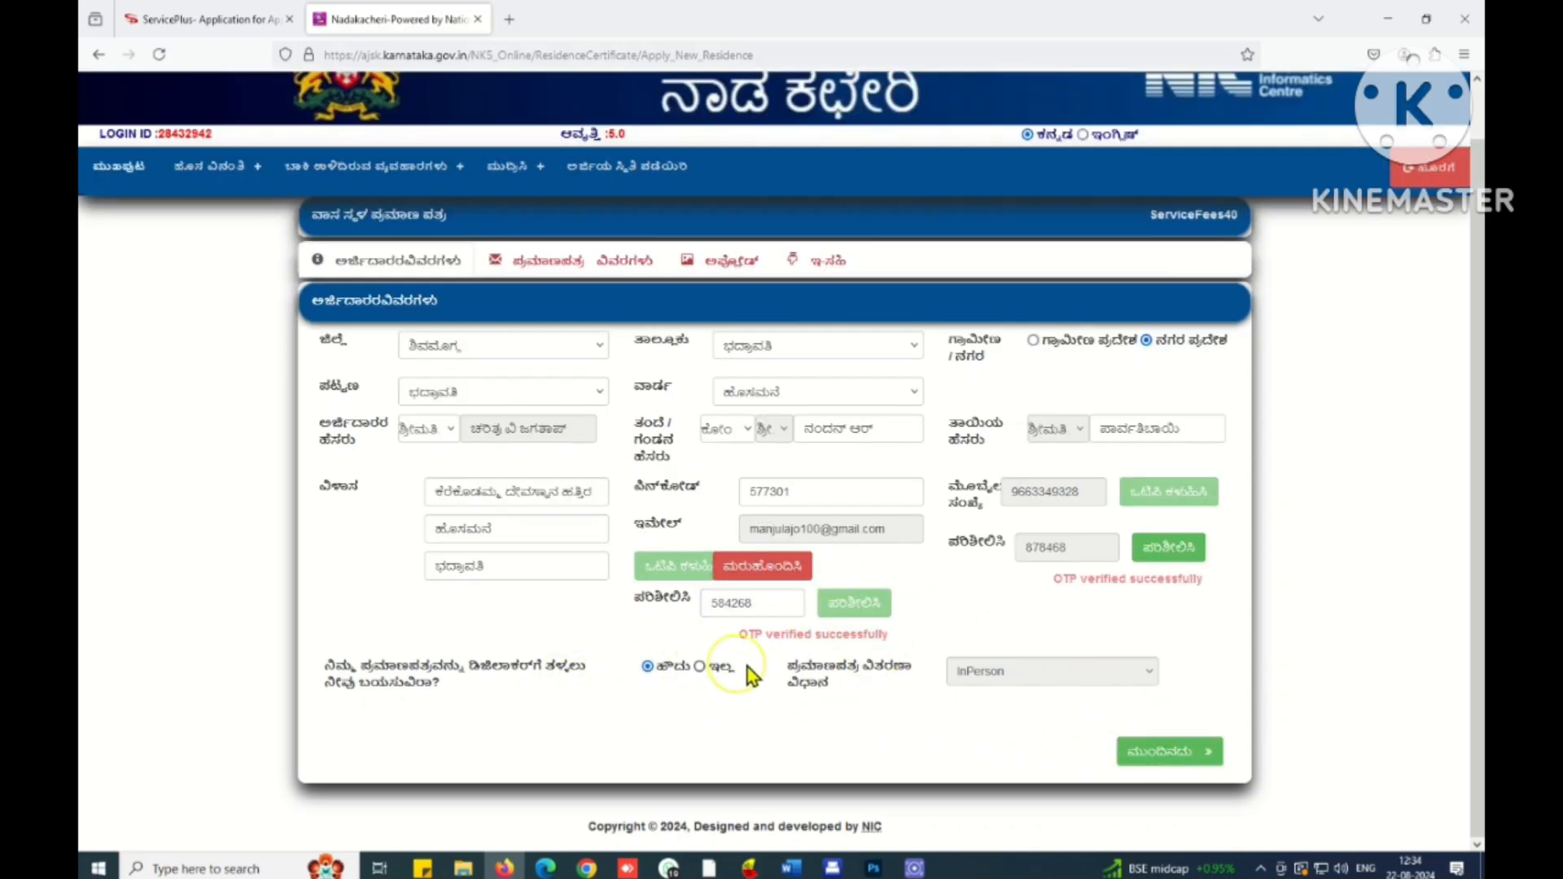
left_click(1009, 678)
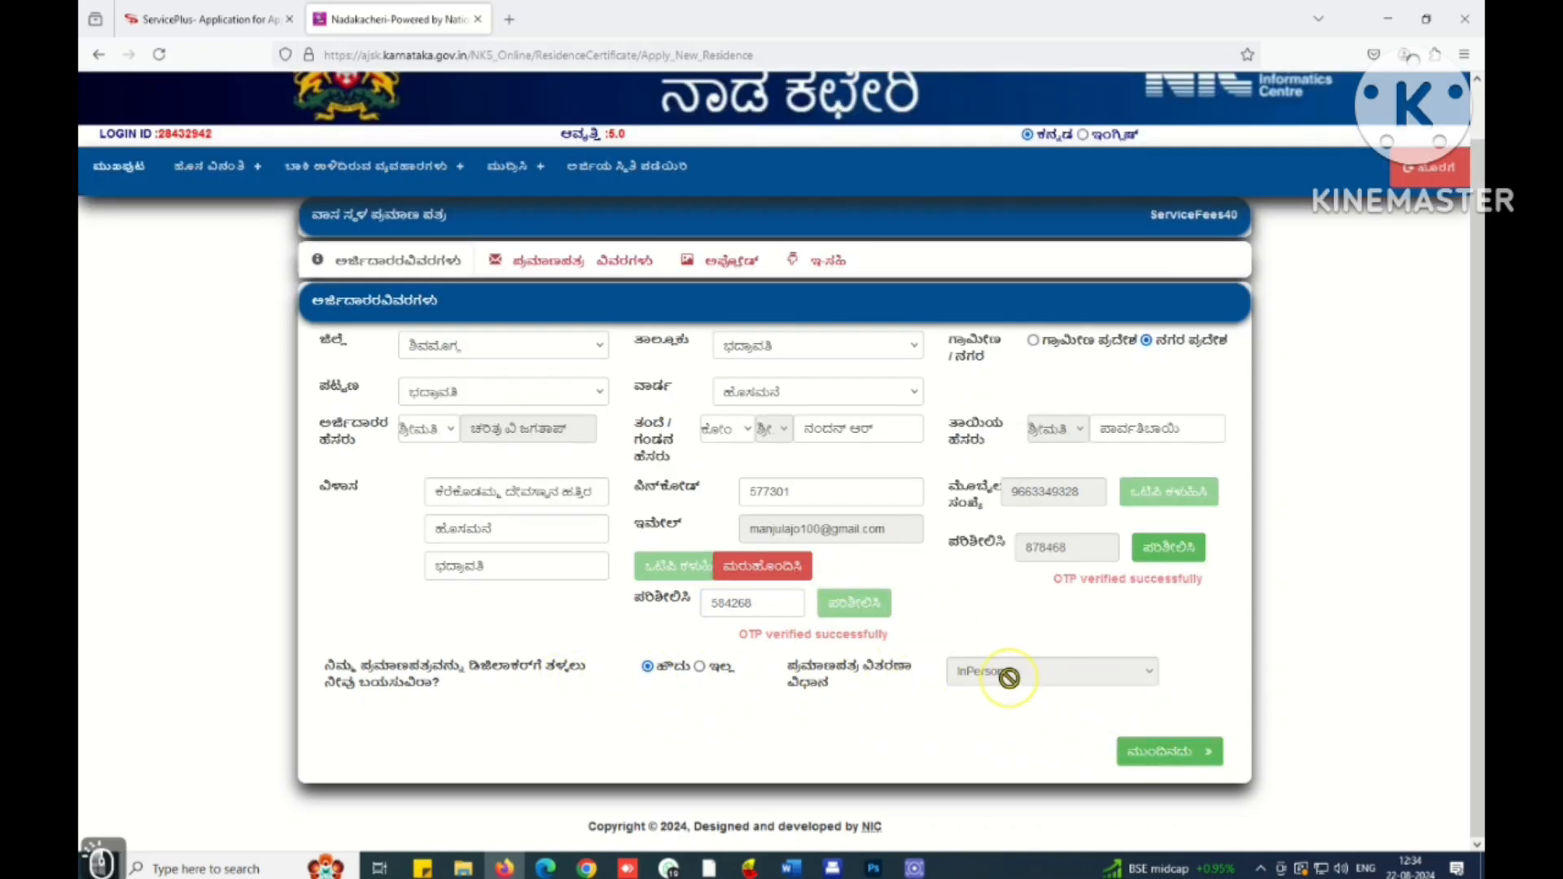
left_click(1152, 756)
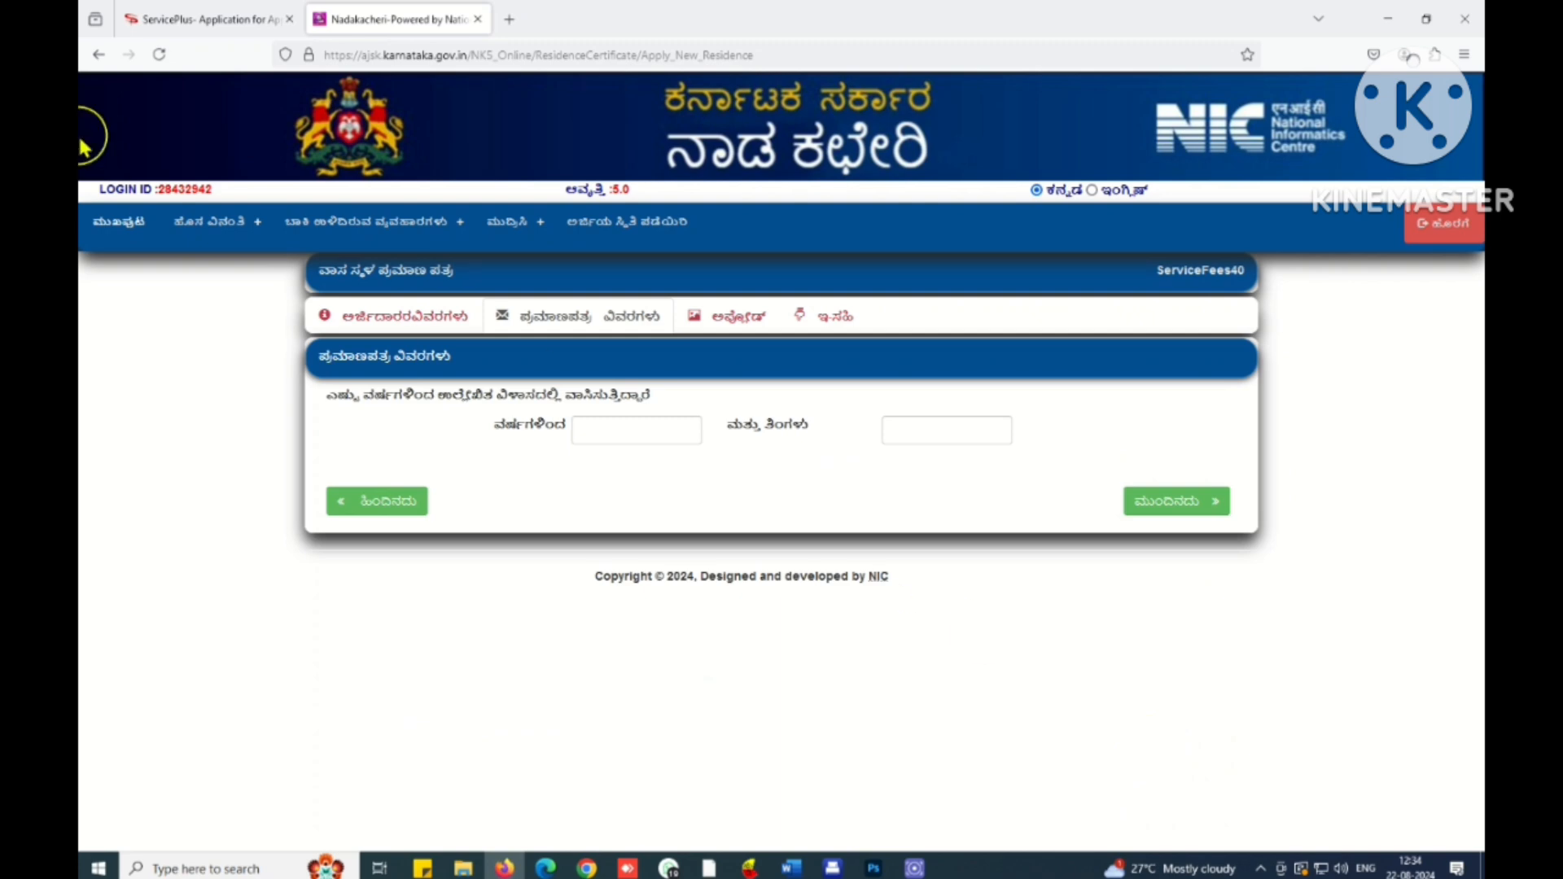
Enter the residence duration at the stated address as 3 years and 8 months, and continue to the document upload
left_click(629, 430)
type("3")
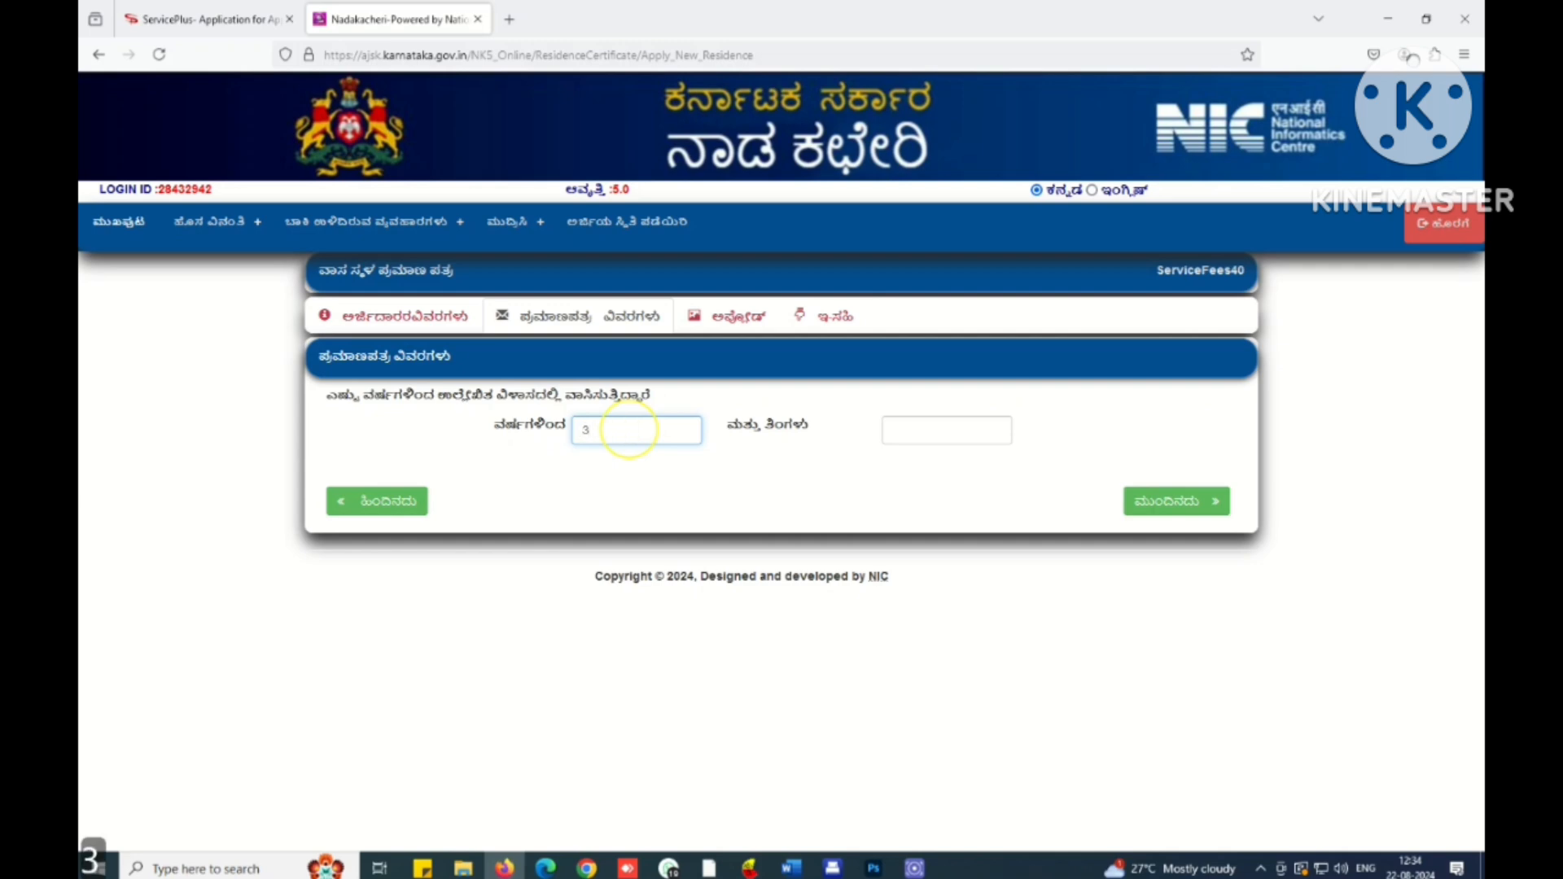
left_click(947, 429)
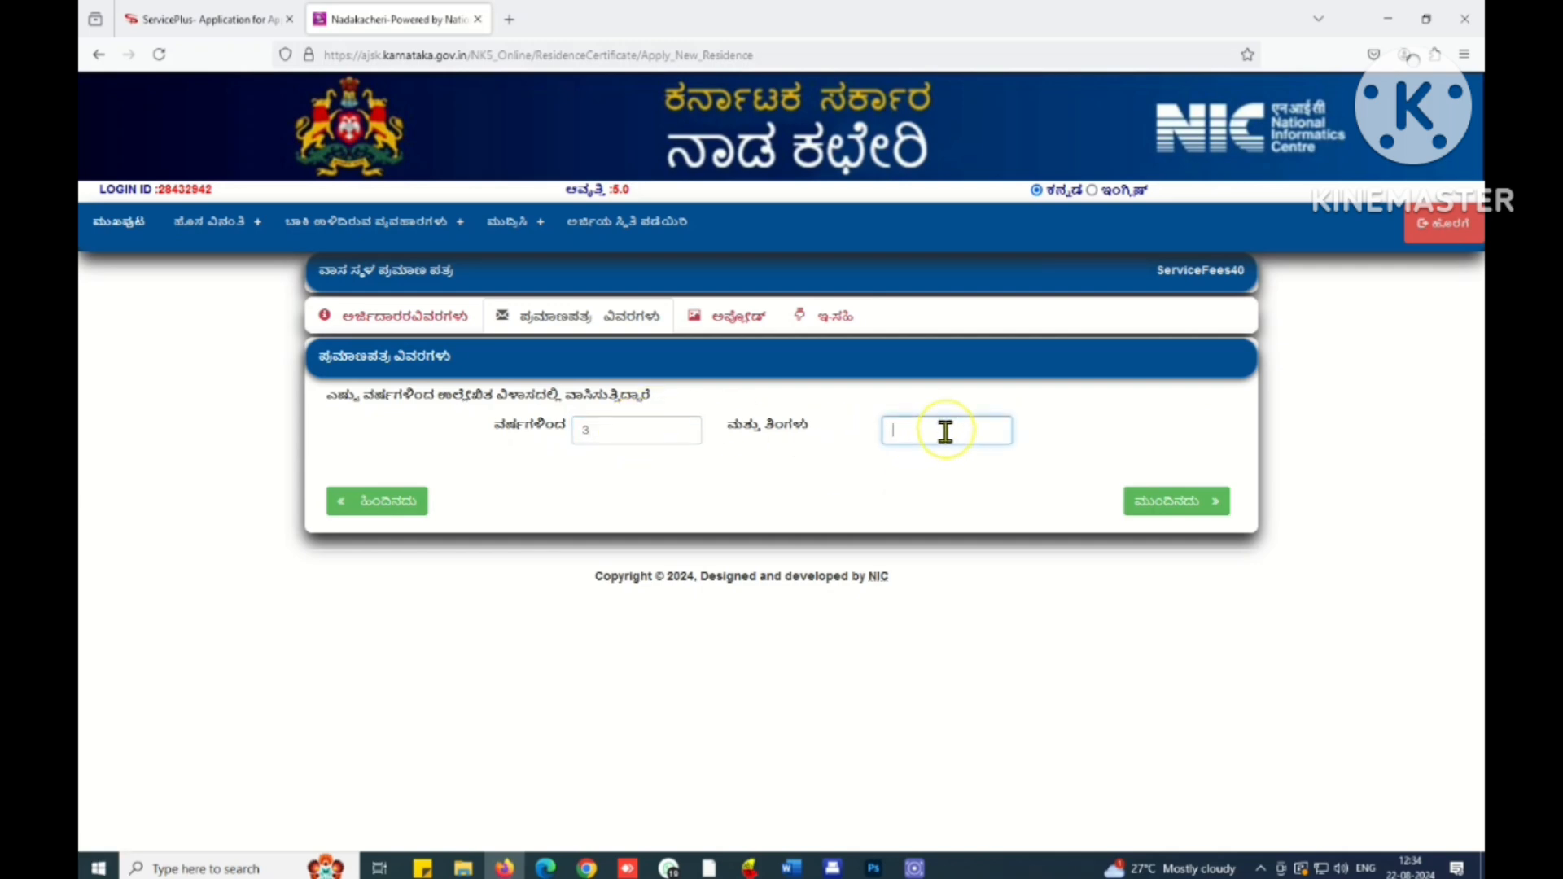
type("8")
left_click(1164, 503)
Upload CERTI_11zon.pdf from the Downloads folder as the ration card (ಪಡಿತರ ಚೀಟಿ) document
scroll(733, 481, "down", 3)
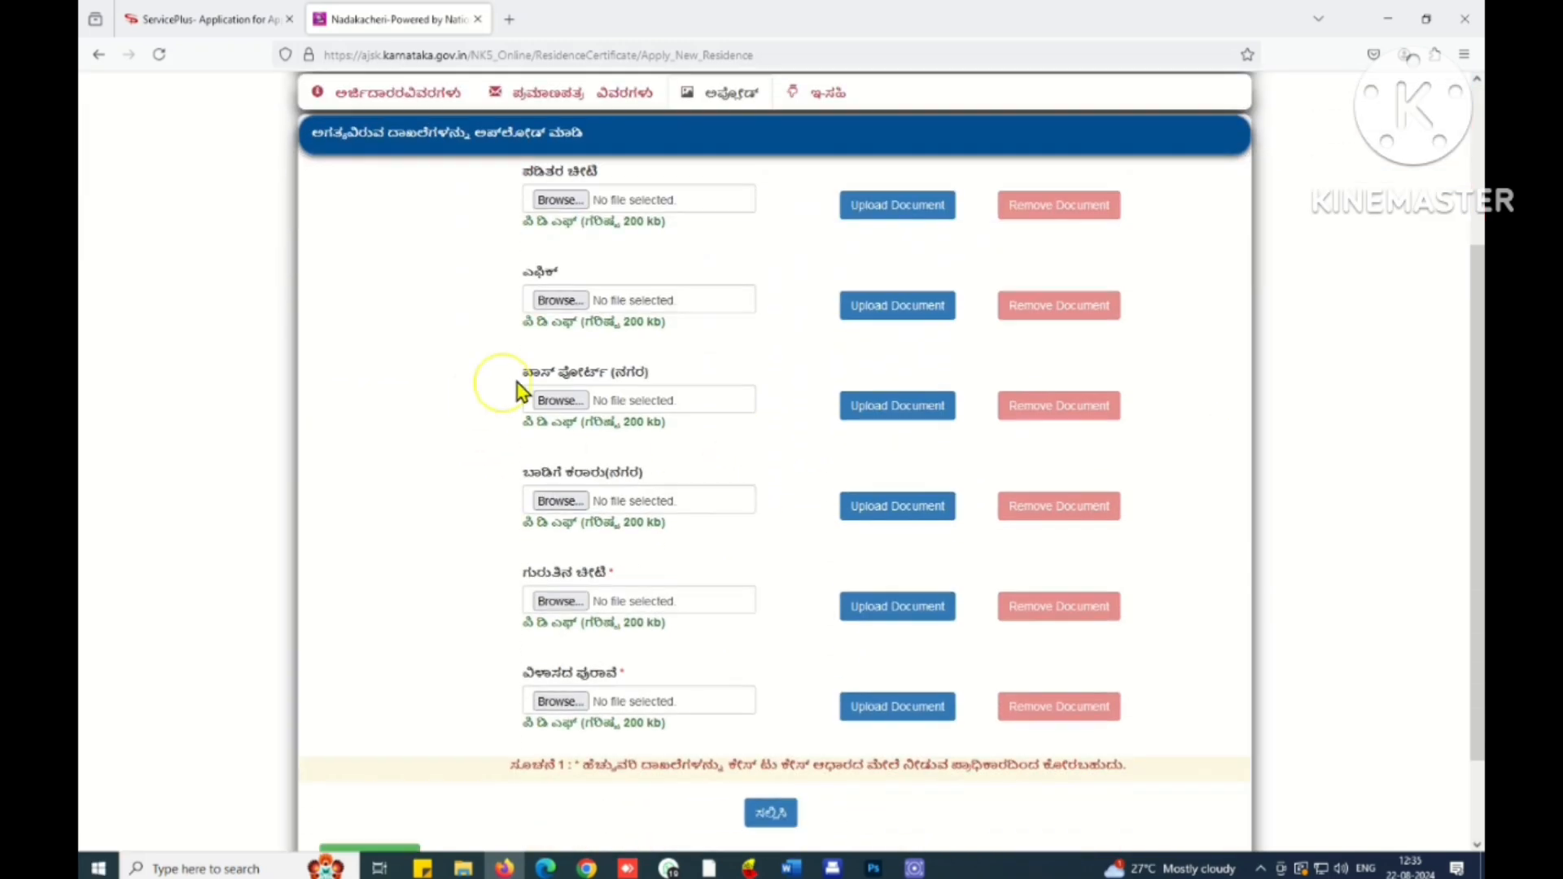
scroll(747, 541, "down", 2)
scroll(743, 540, "up", 6)
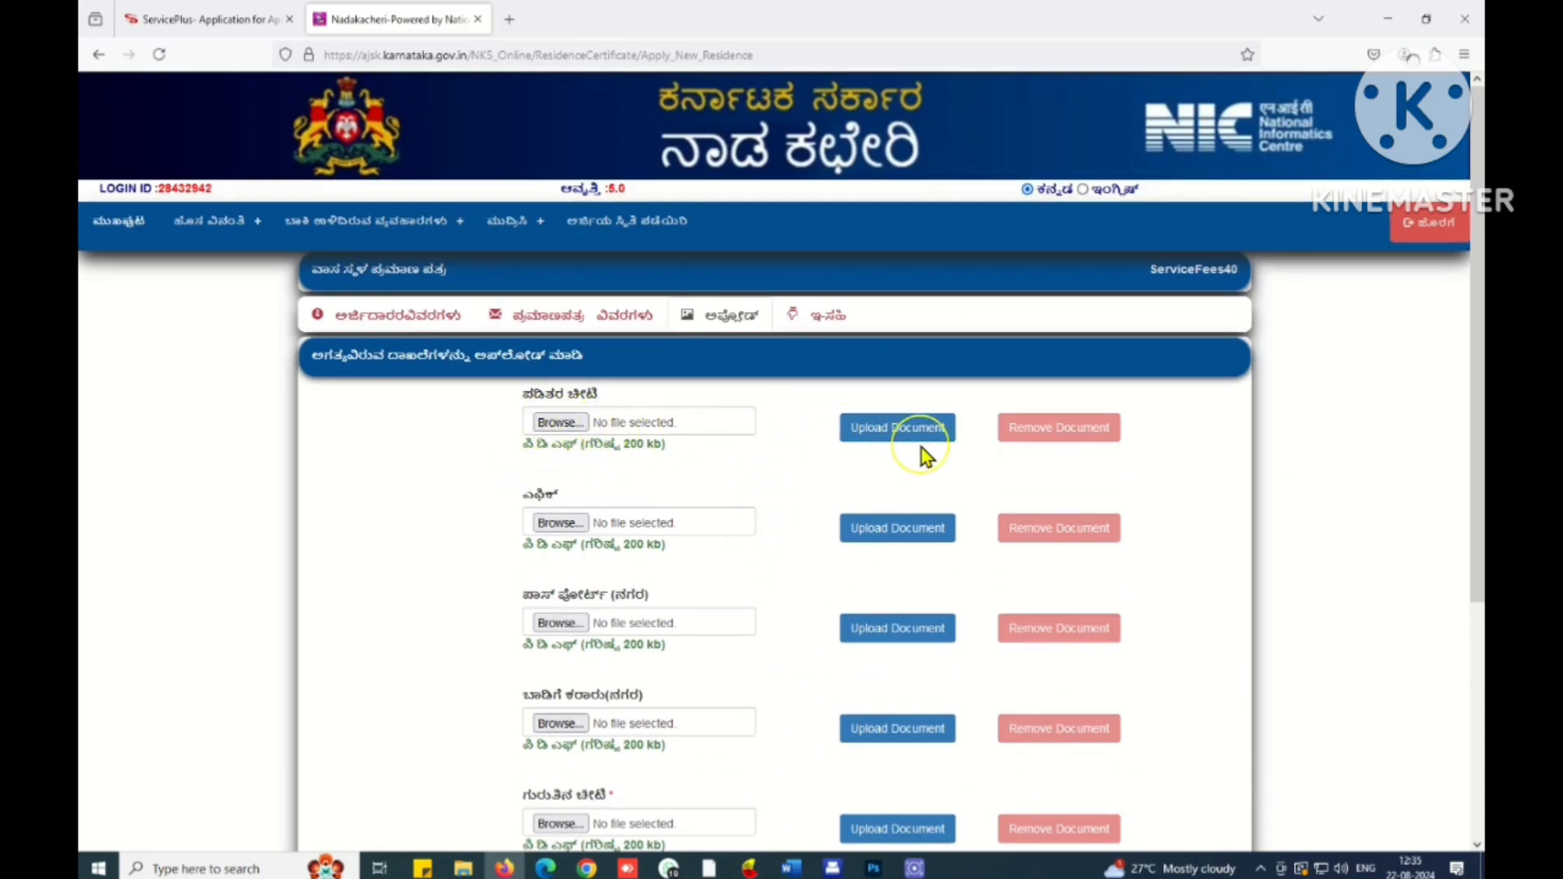
scroll(923, 456, "down", 3)
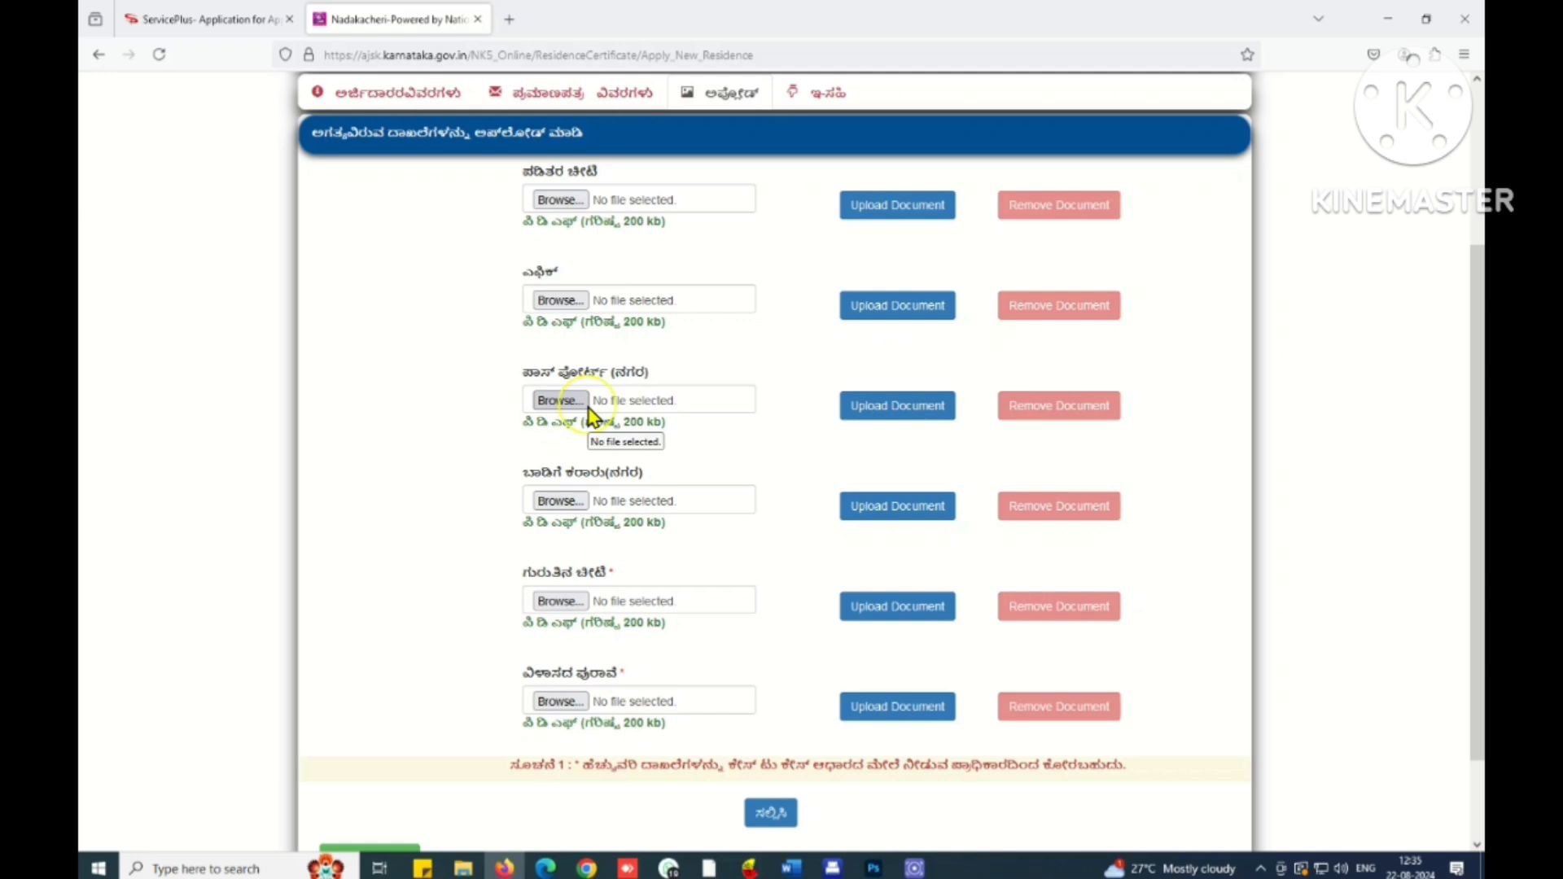
scroll(591, 411, "down", 2)
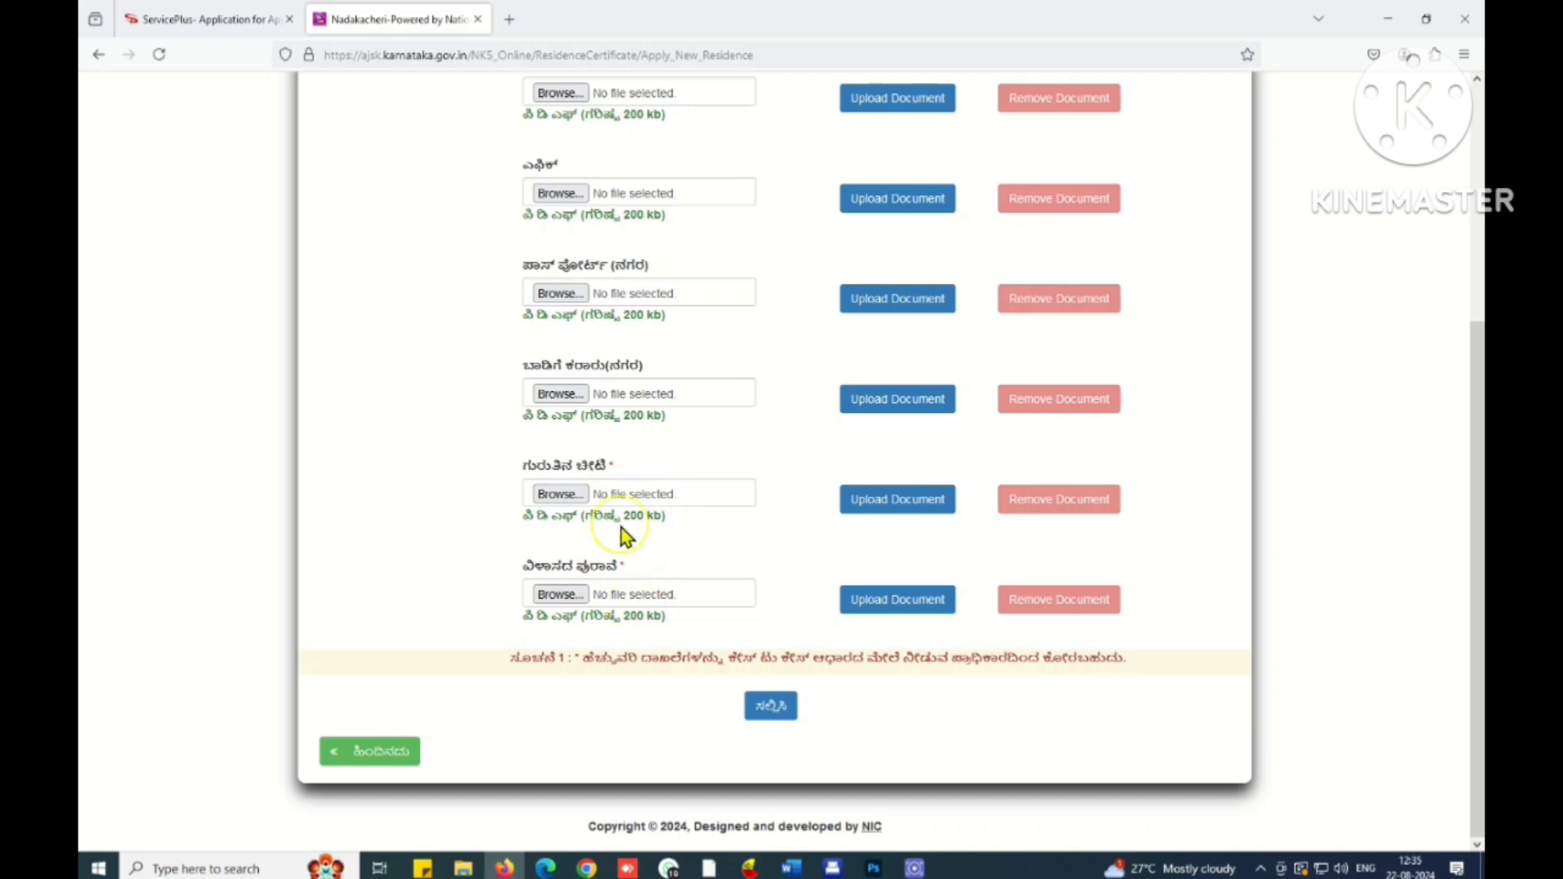
scroll(623, 504, "up", 3)
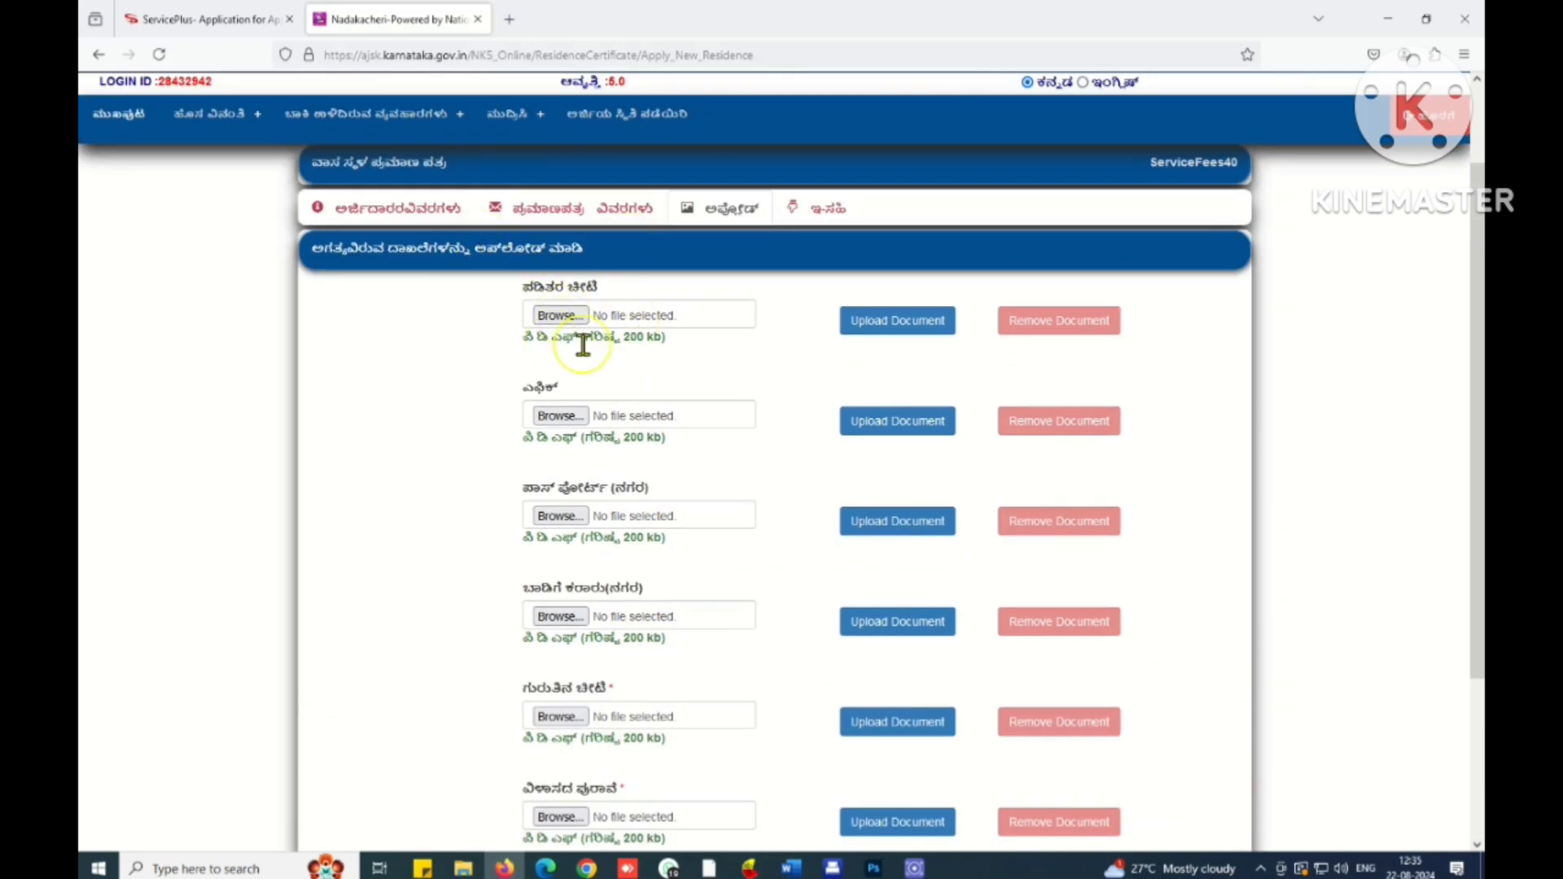
left_click(560, 316)
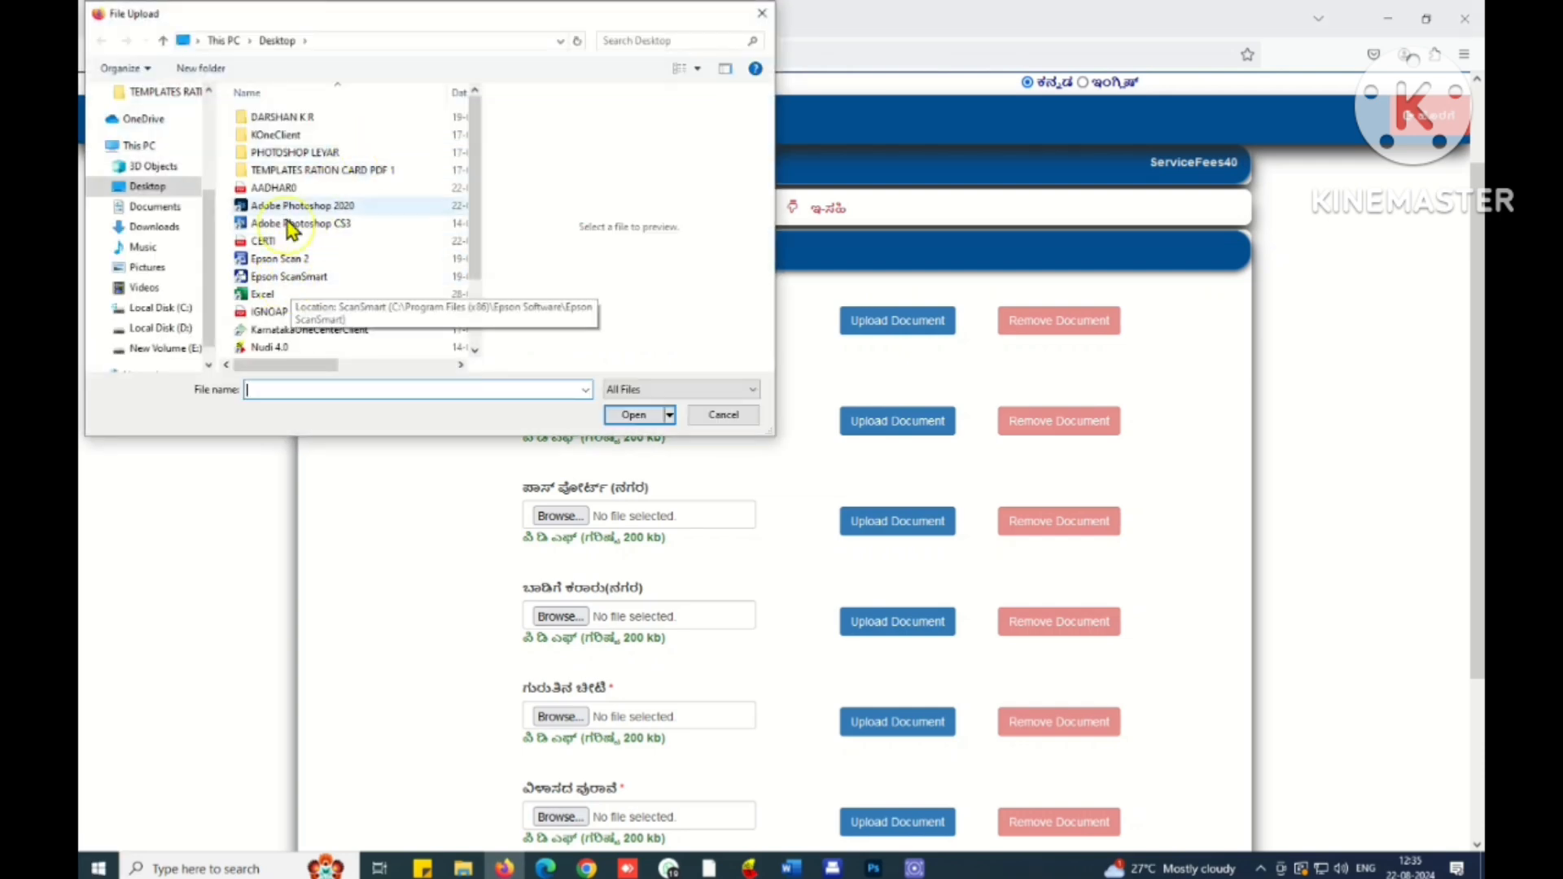
scroll(298, 151, "down", 2)
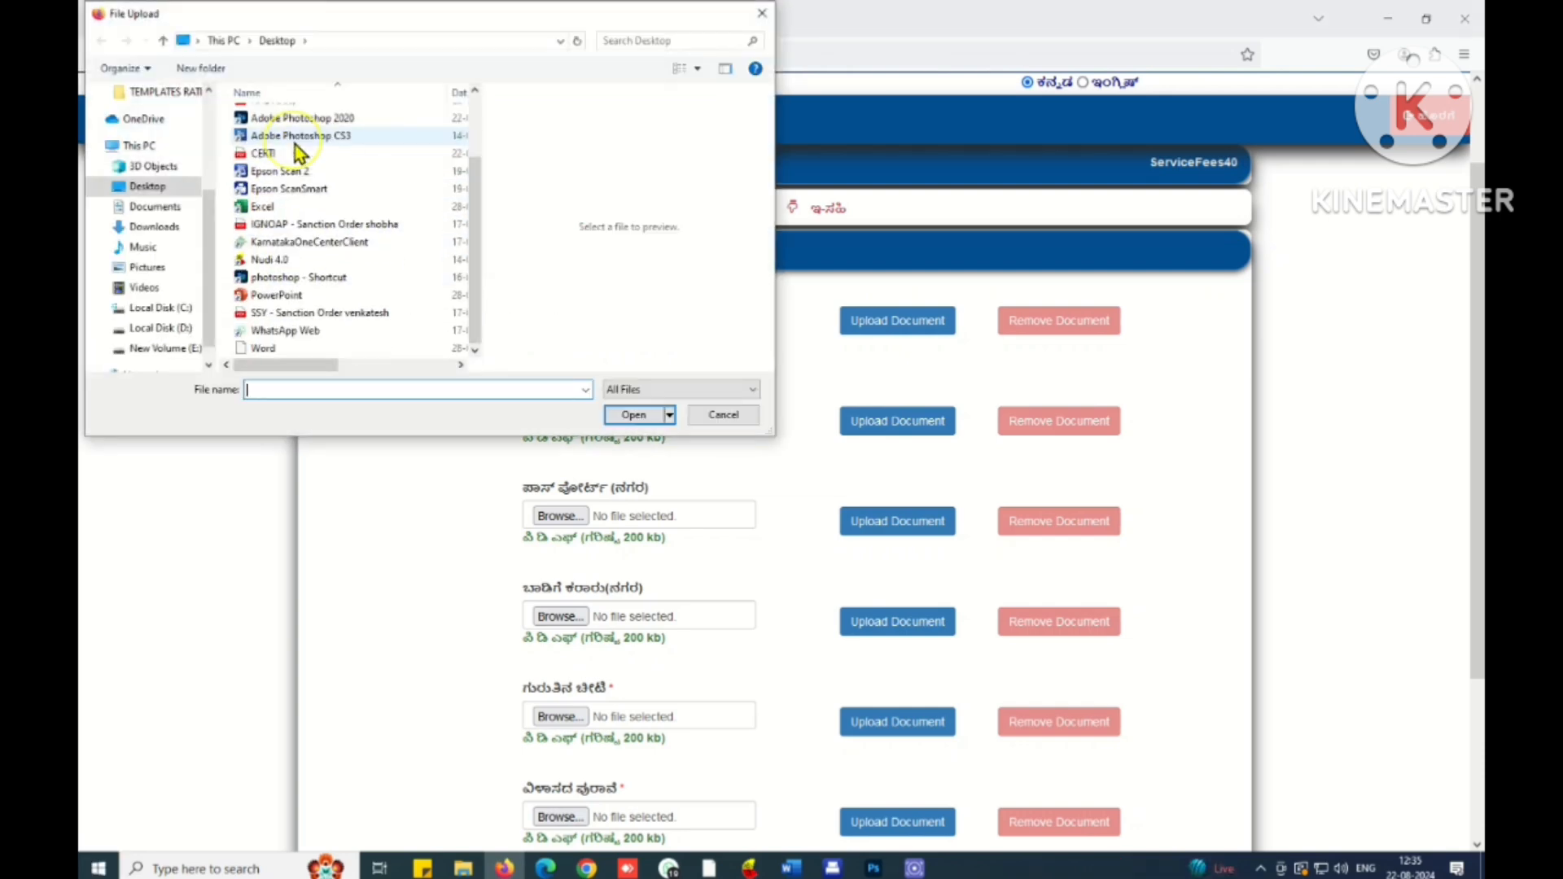
scroll(167, 203, "up", 2)
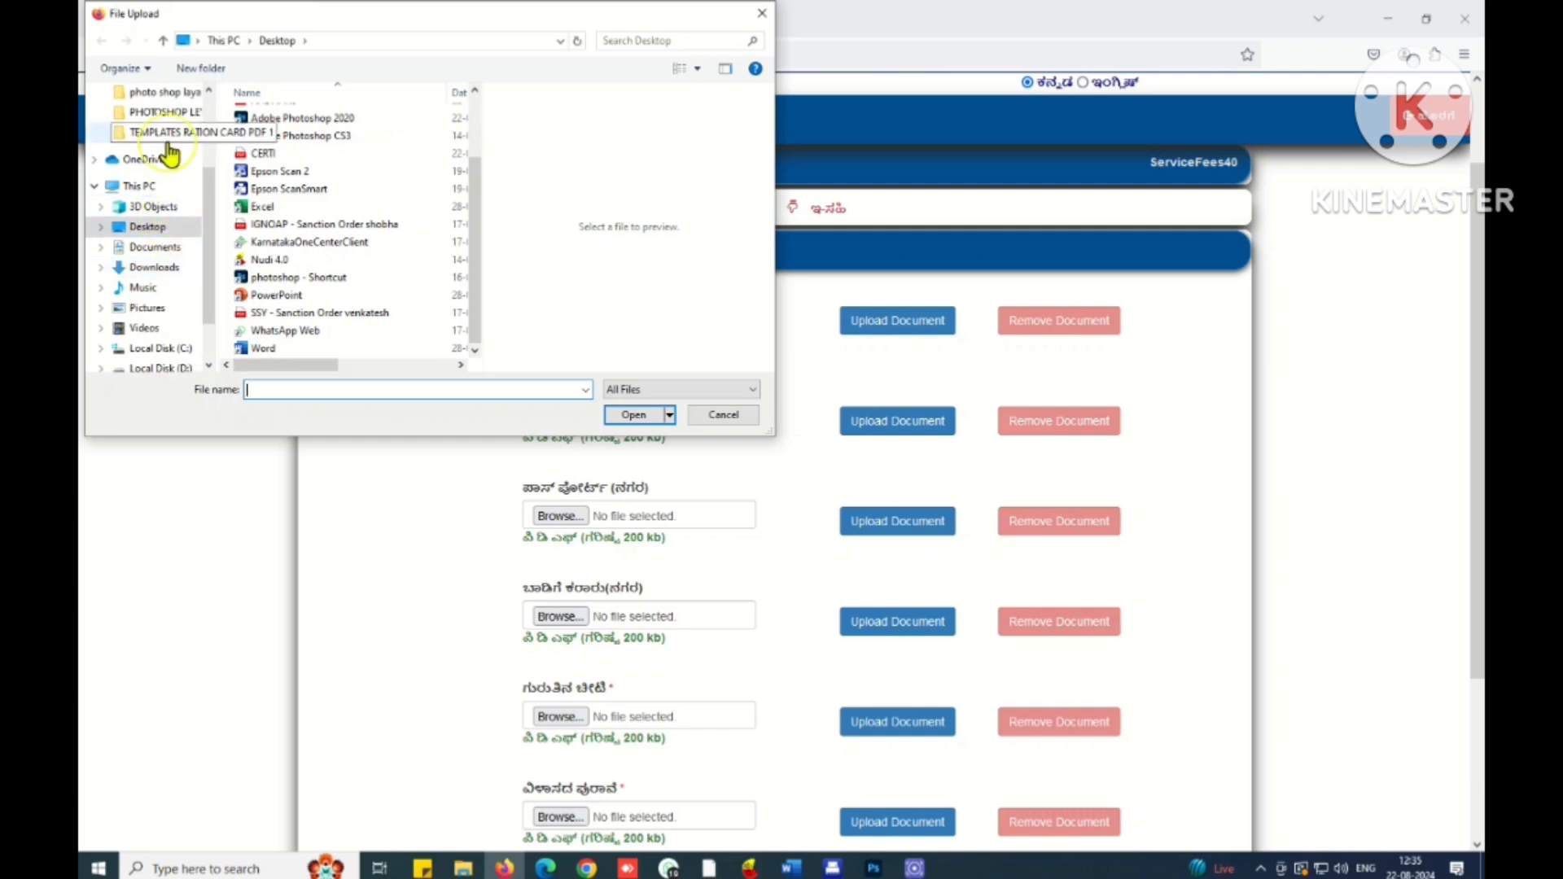
scroll(163, 118, "up", 3)
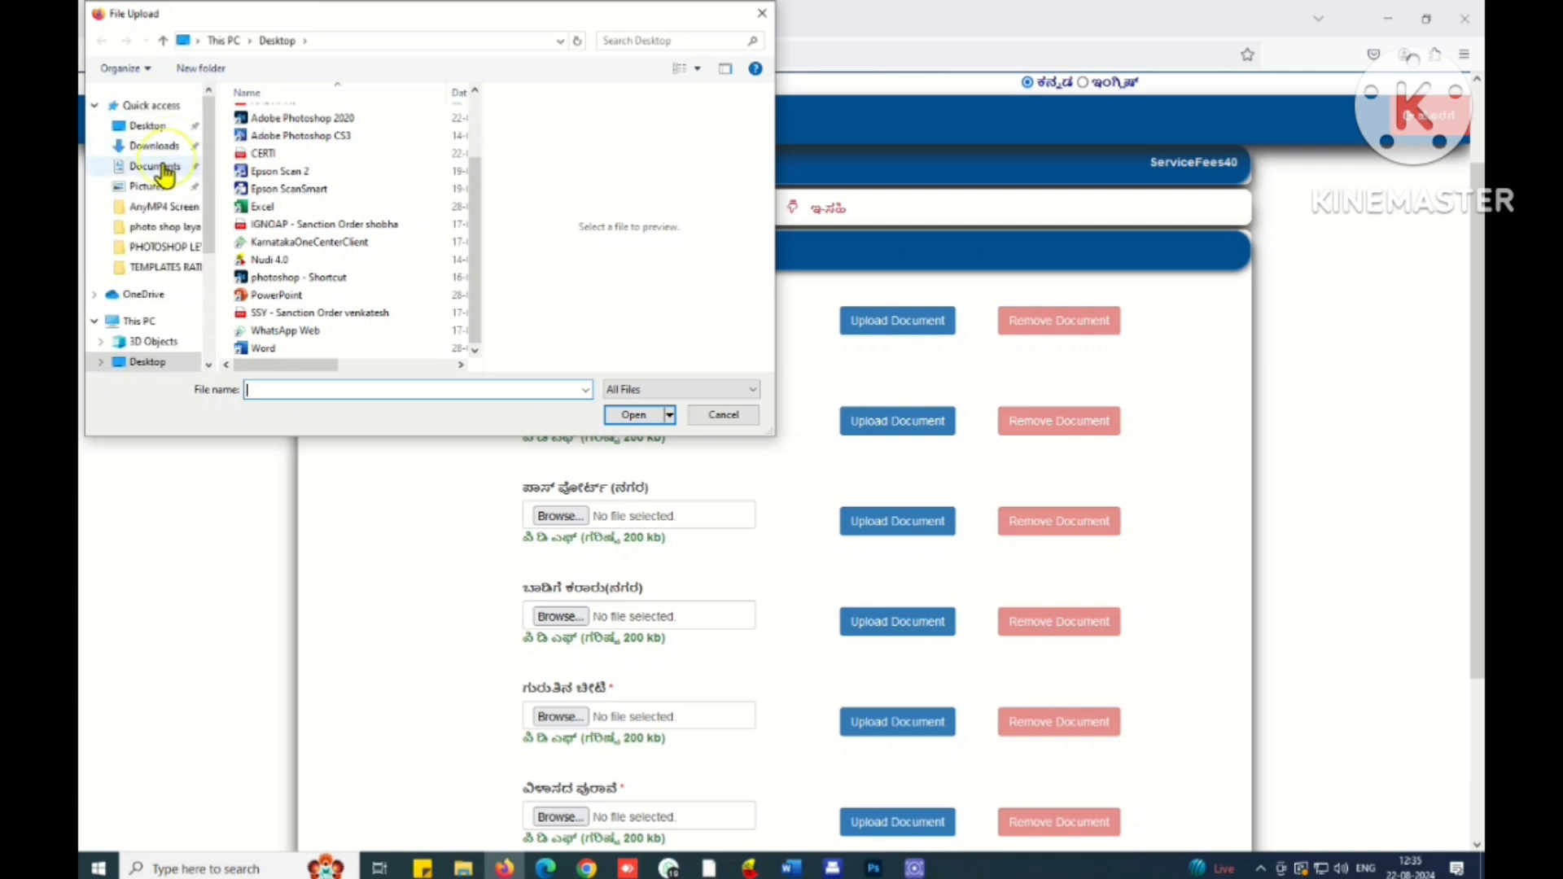
left_click(155, 153)
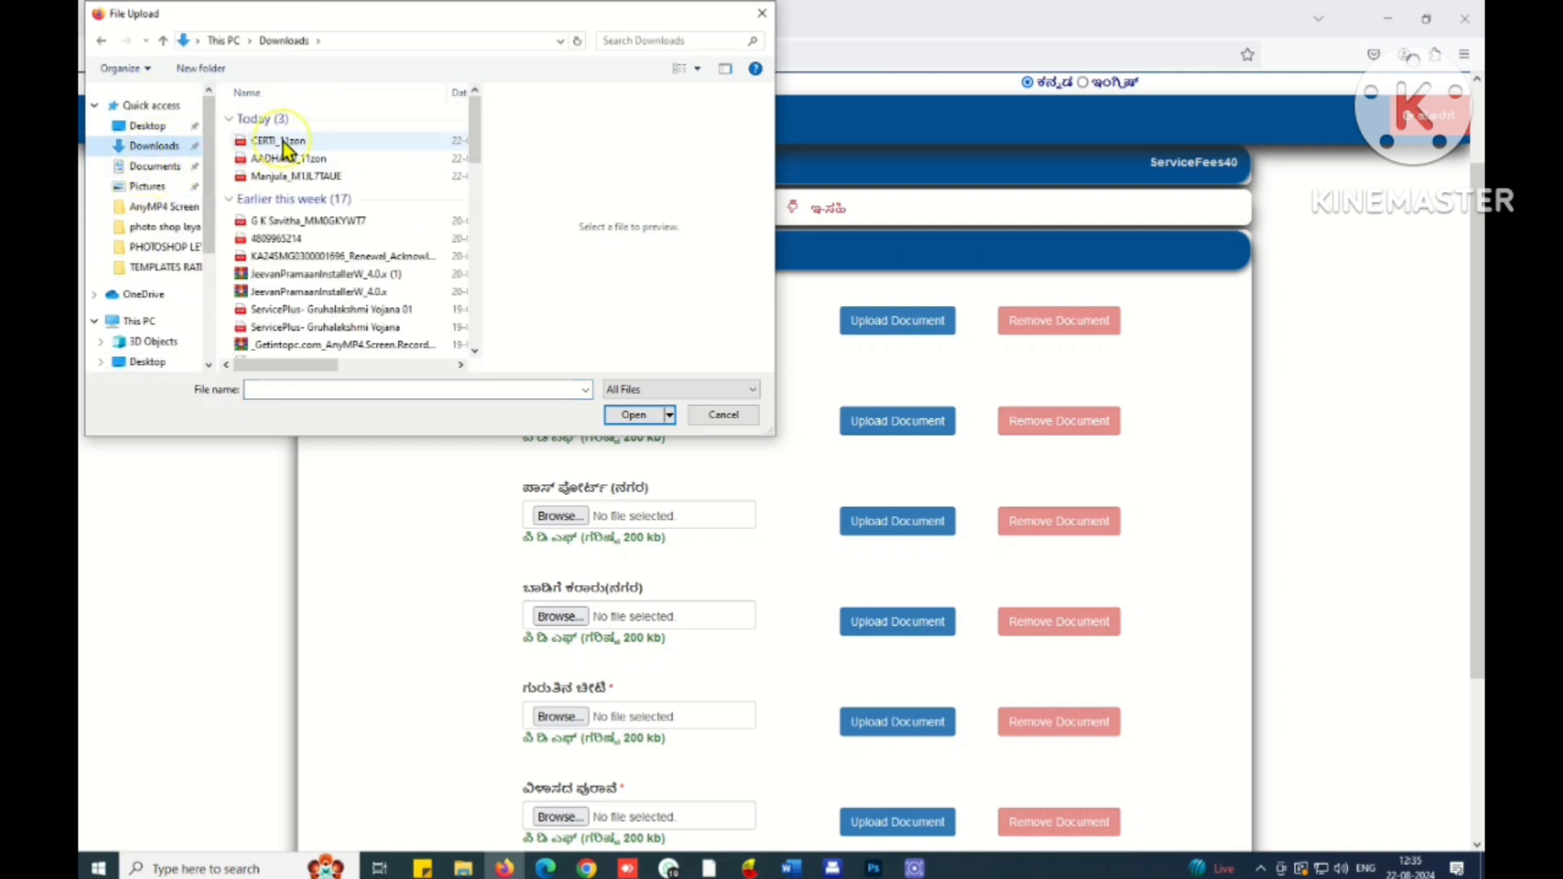
left_click(285, 143)
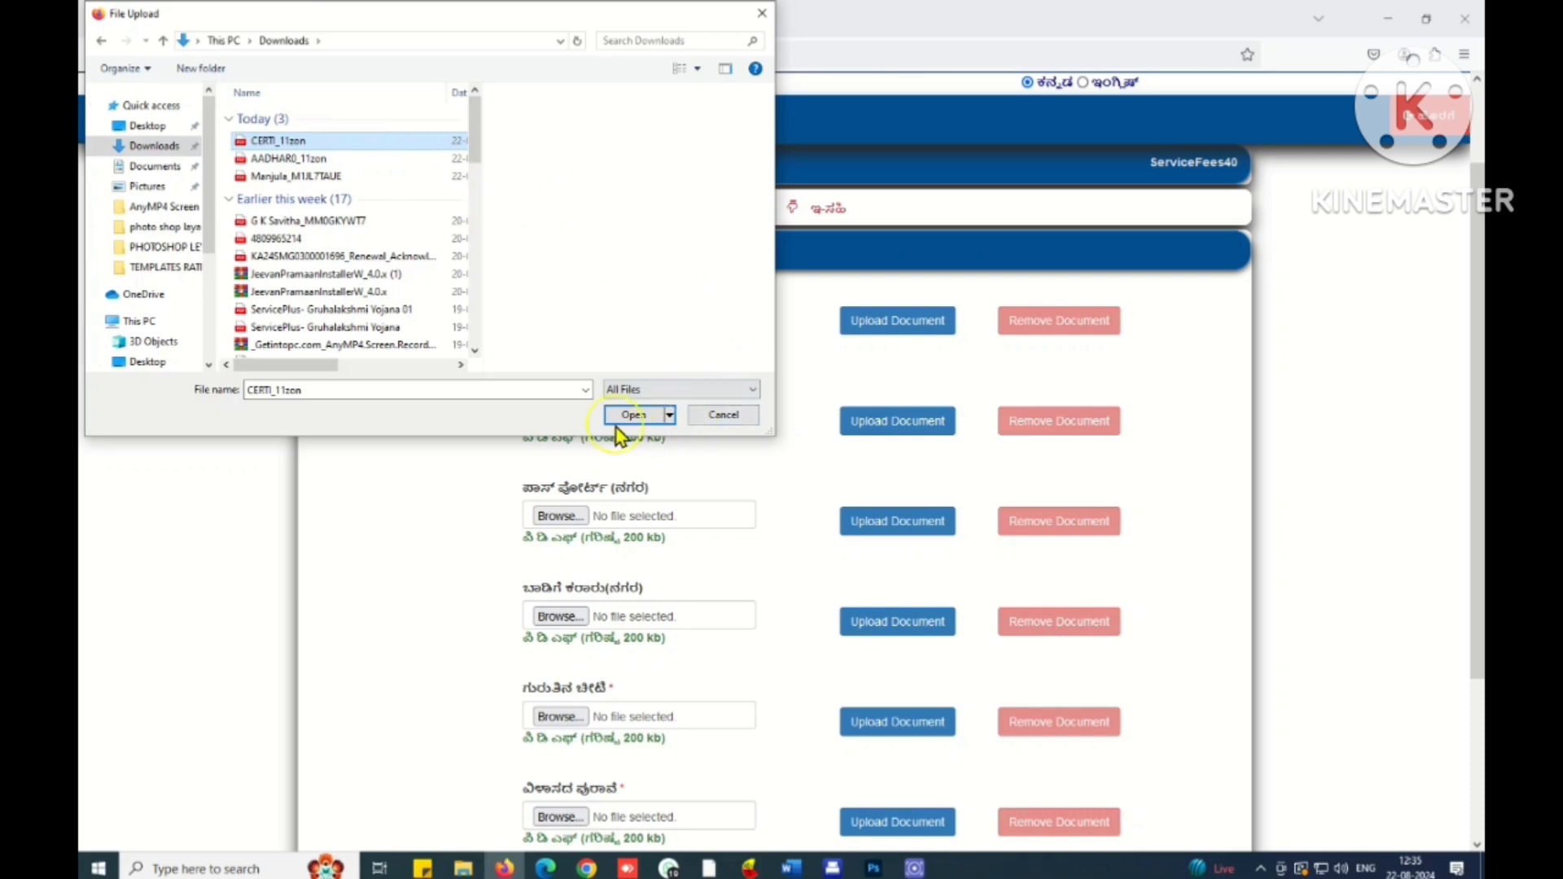
left_click(634, 416)
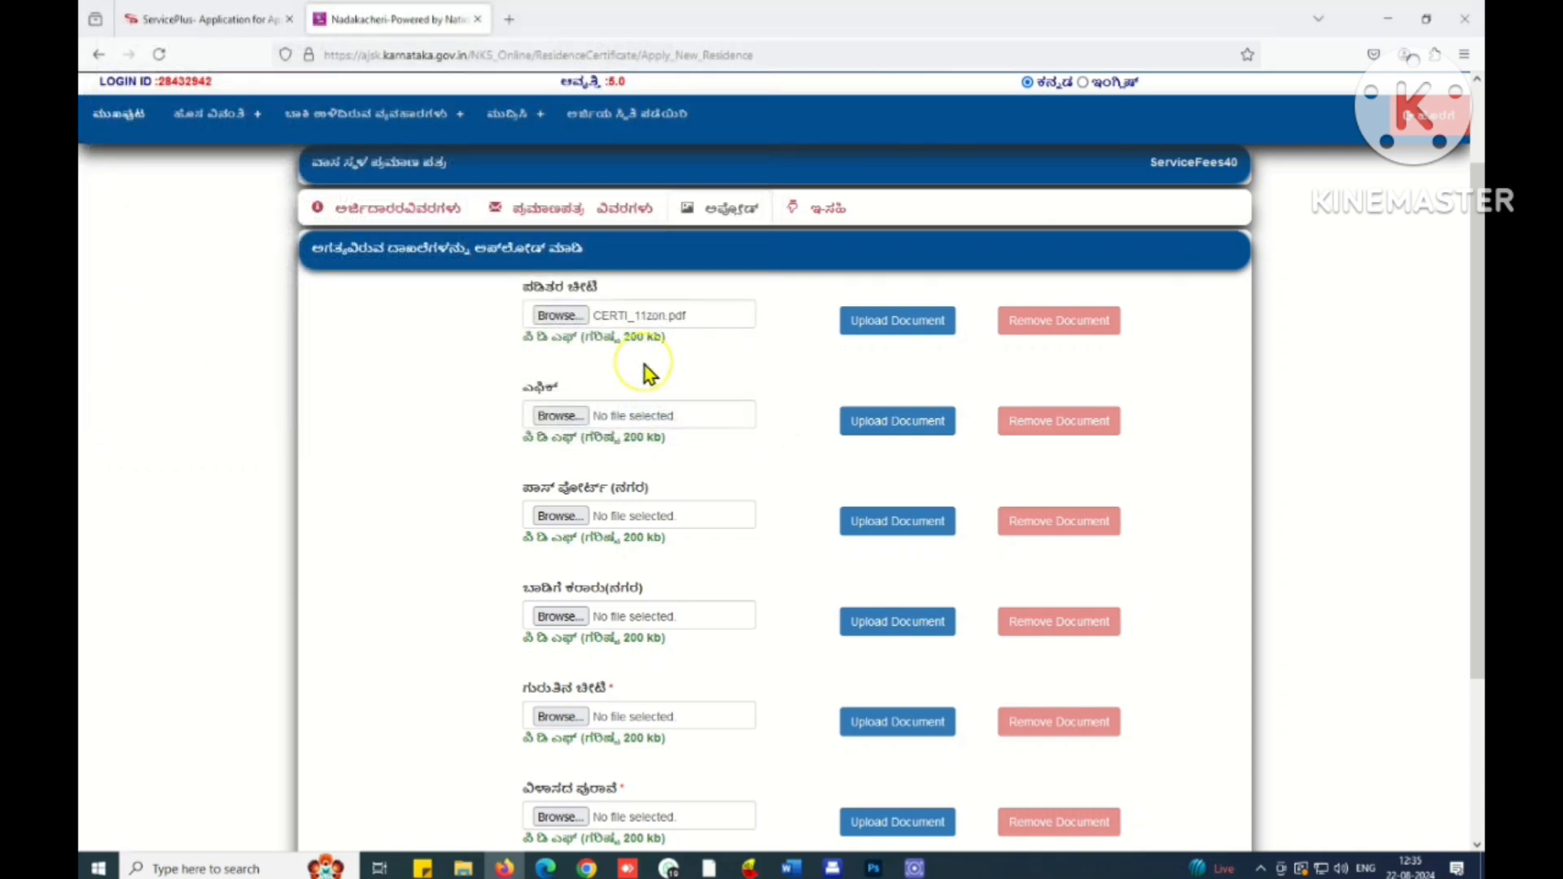
left_click(898, 324)
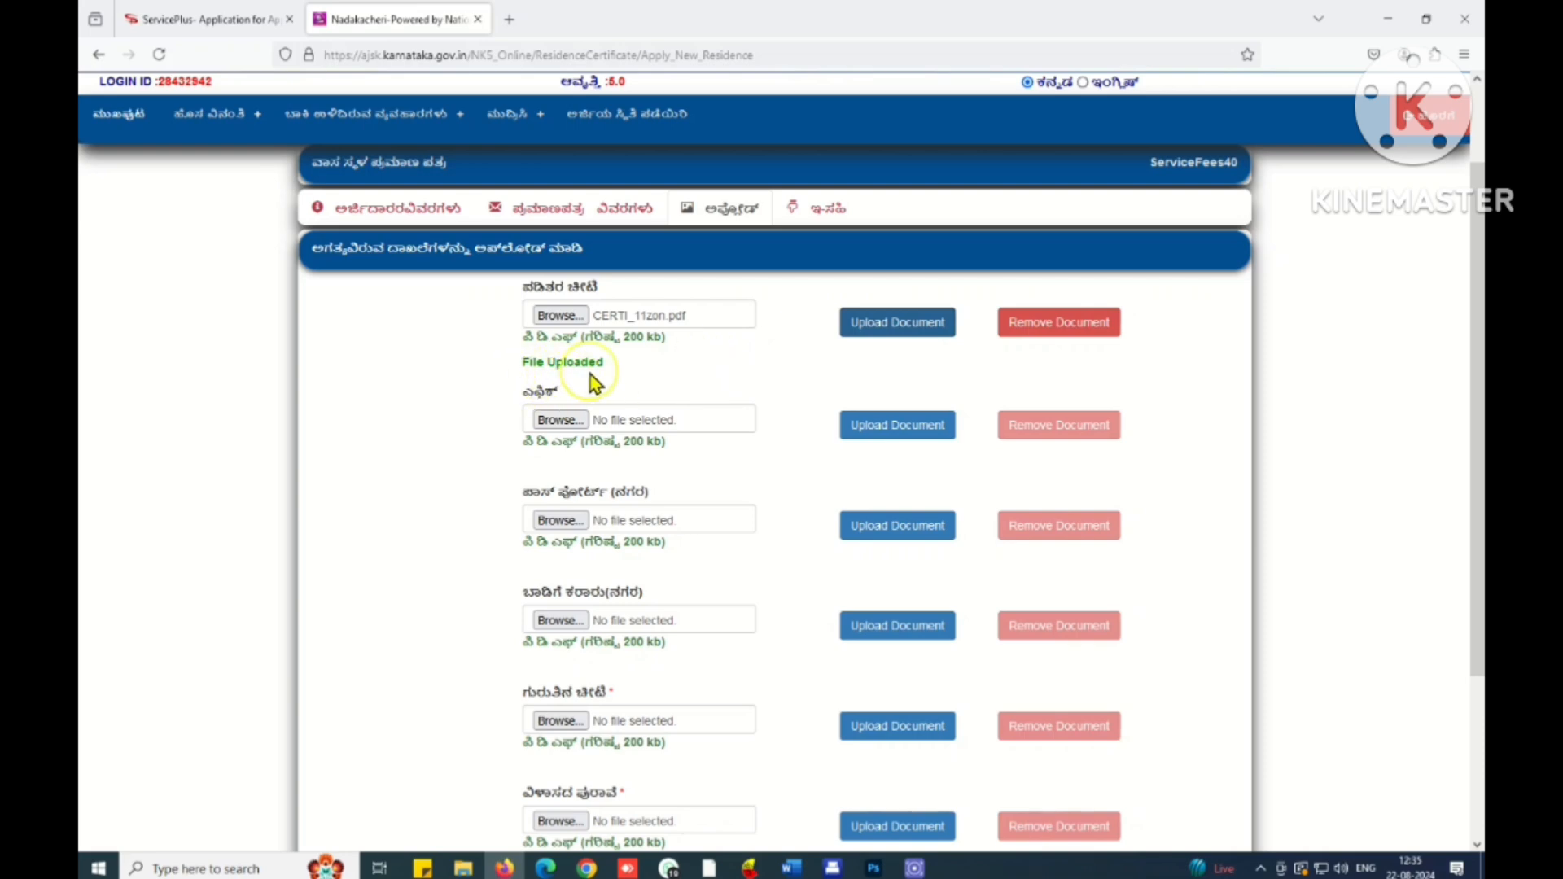
Upload AADHAR0_11zon.pdf as the required identity card (ಗುರುತಿನ ಚೀಟಿ) document
scroll(634, 391, "down", 3)
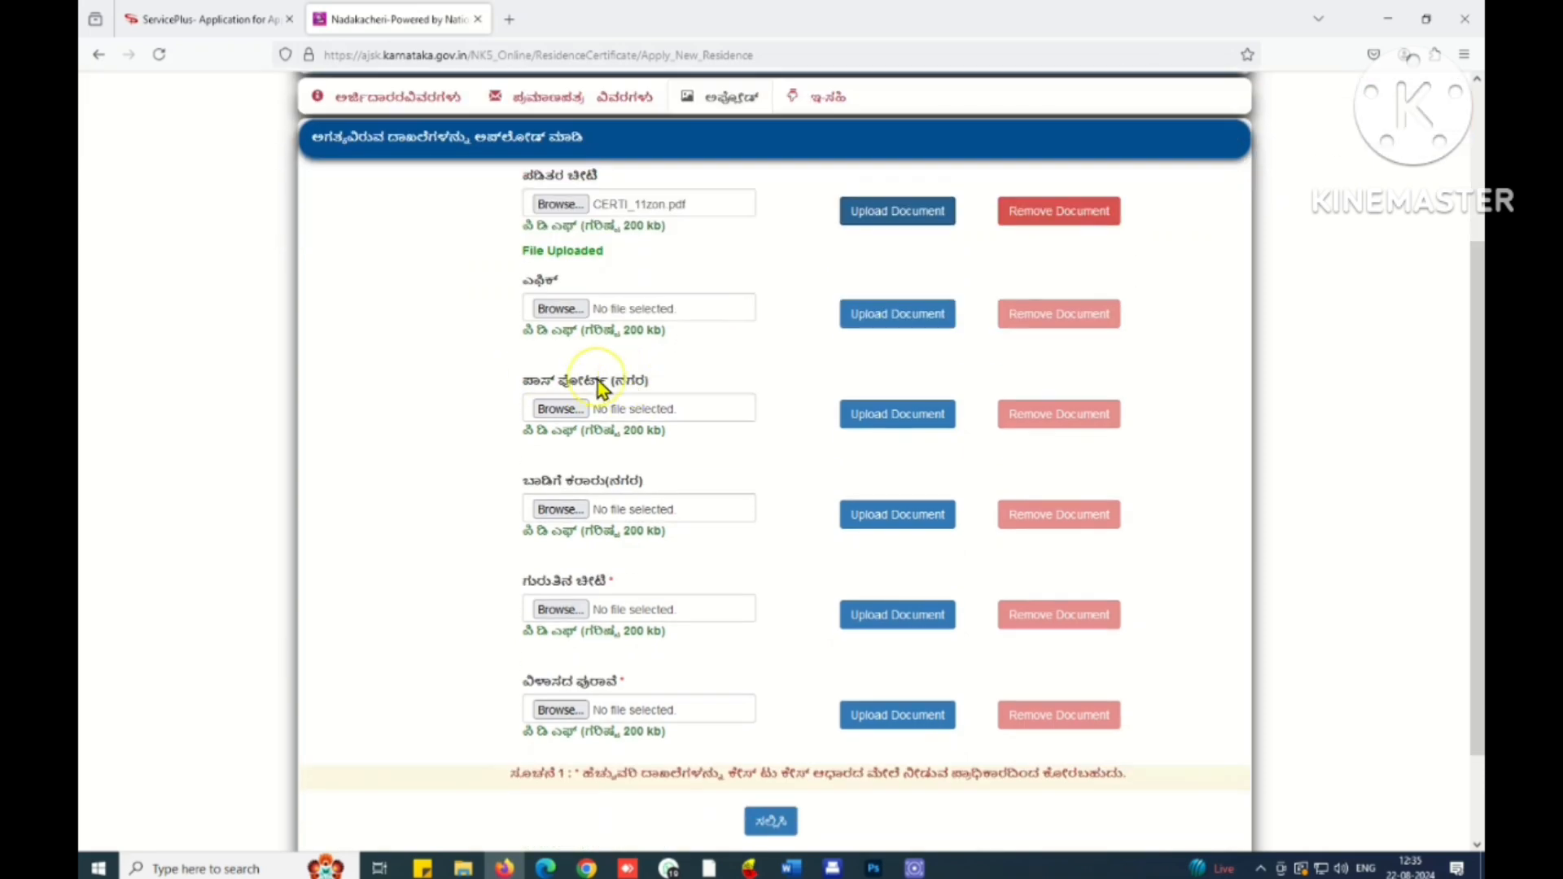
scroll(599, 389, "down", 3)
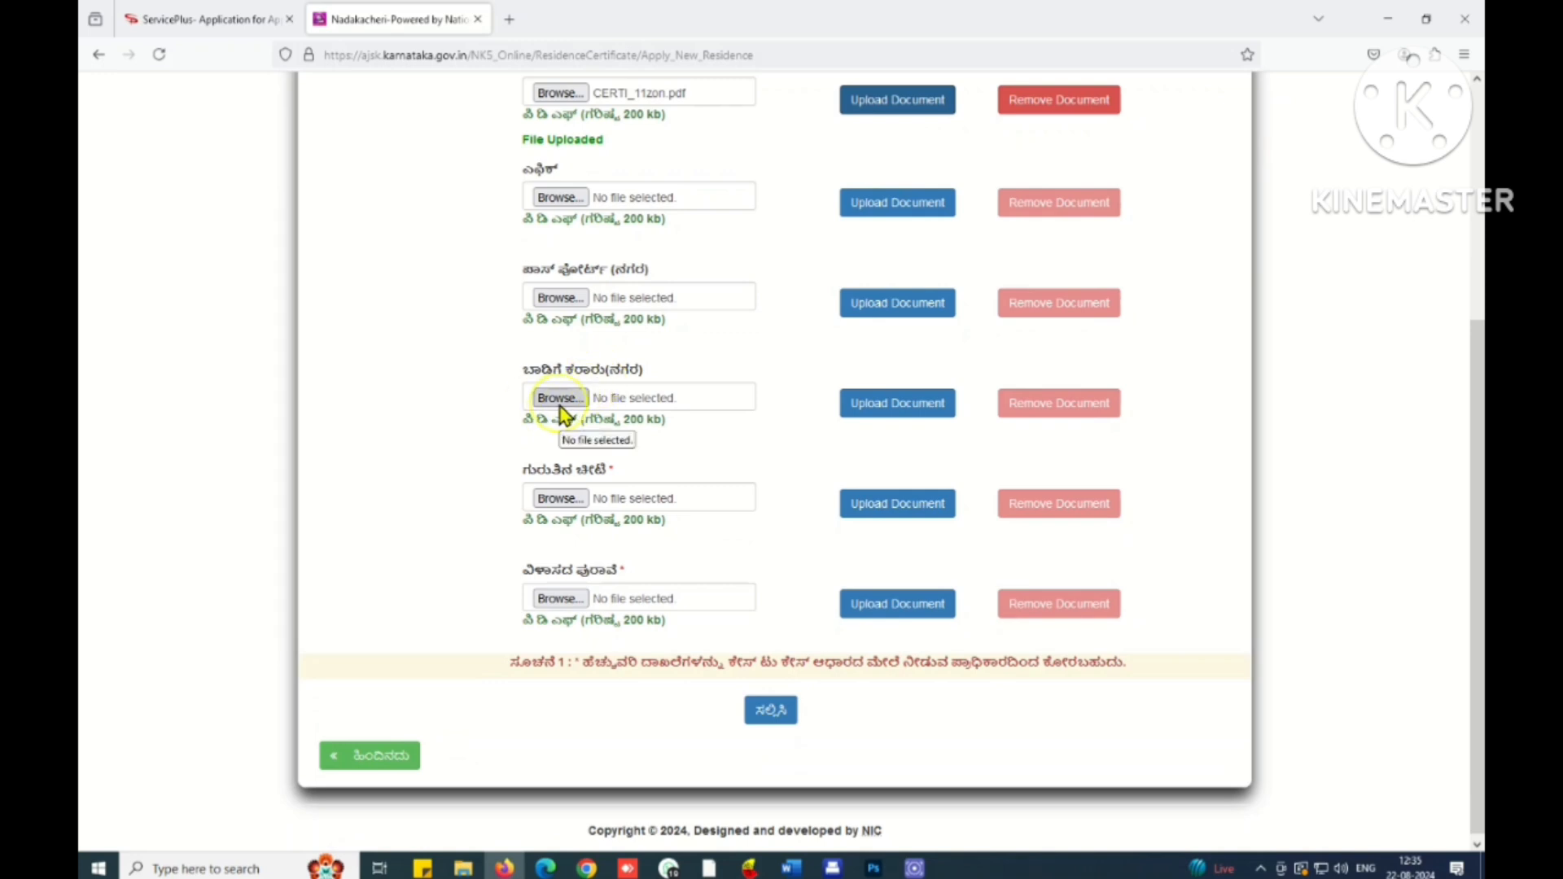
scroll(562, 427, "down", 1)
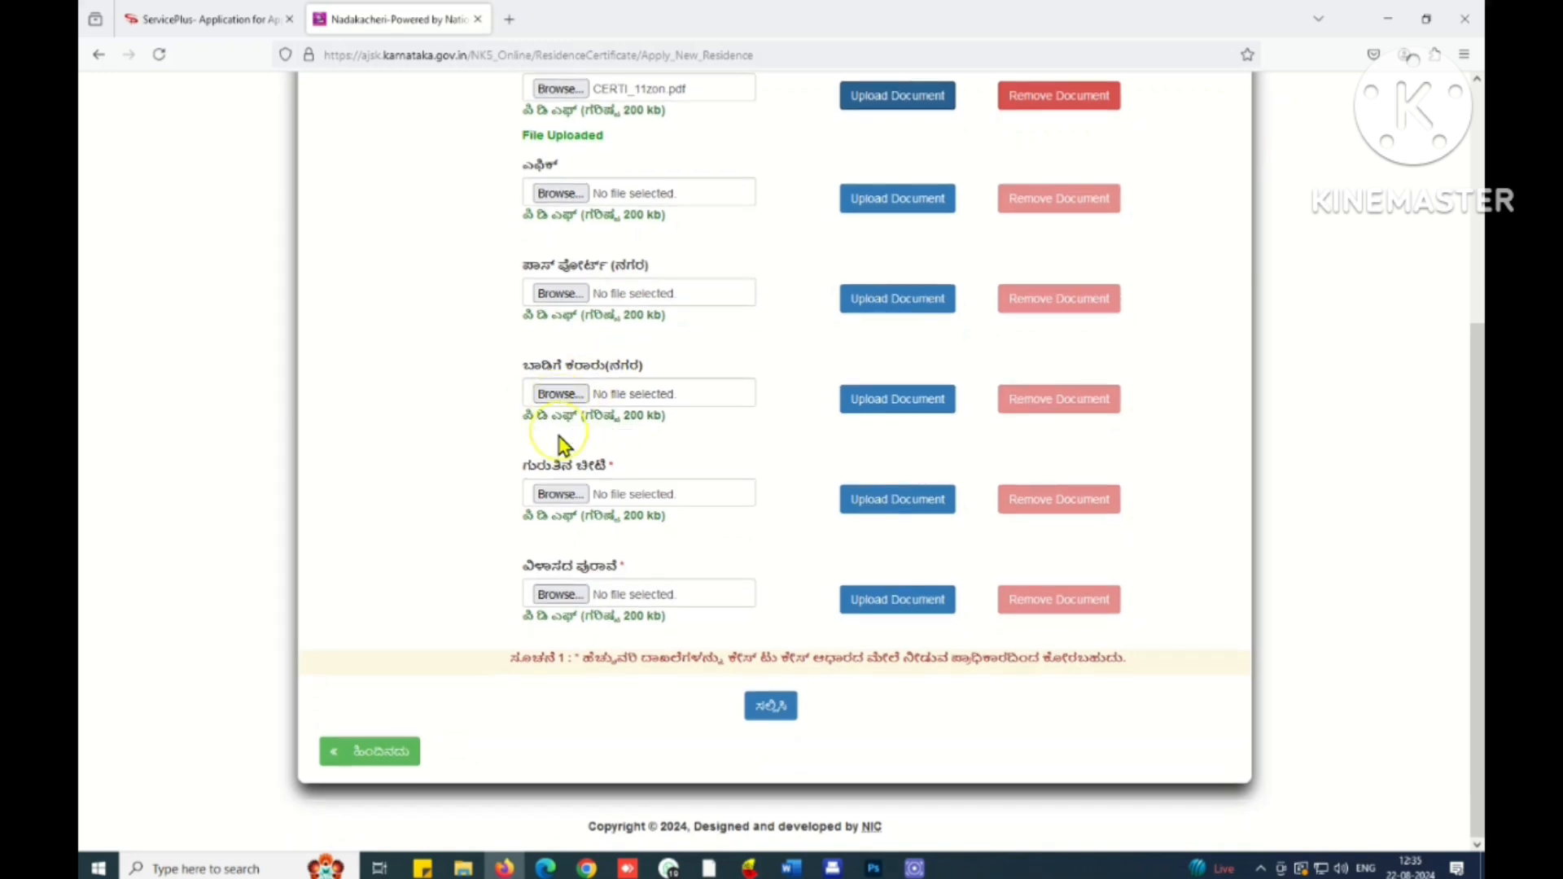
left_click(561, 494)
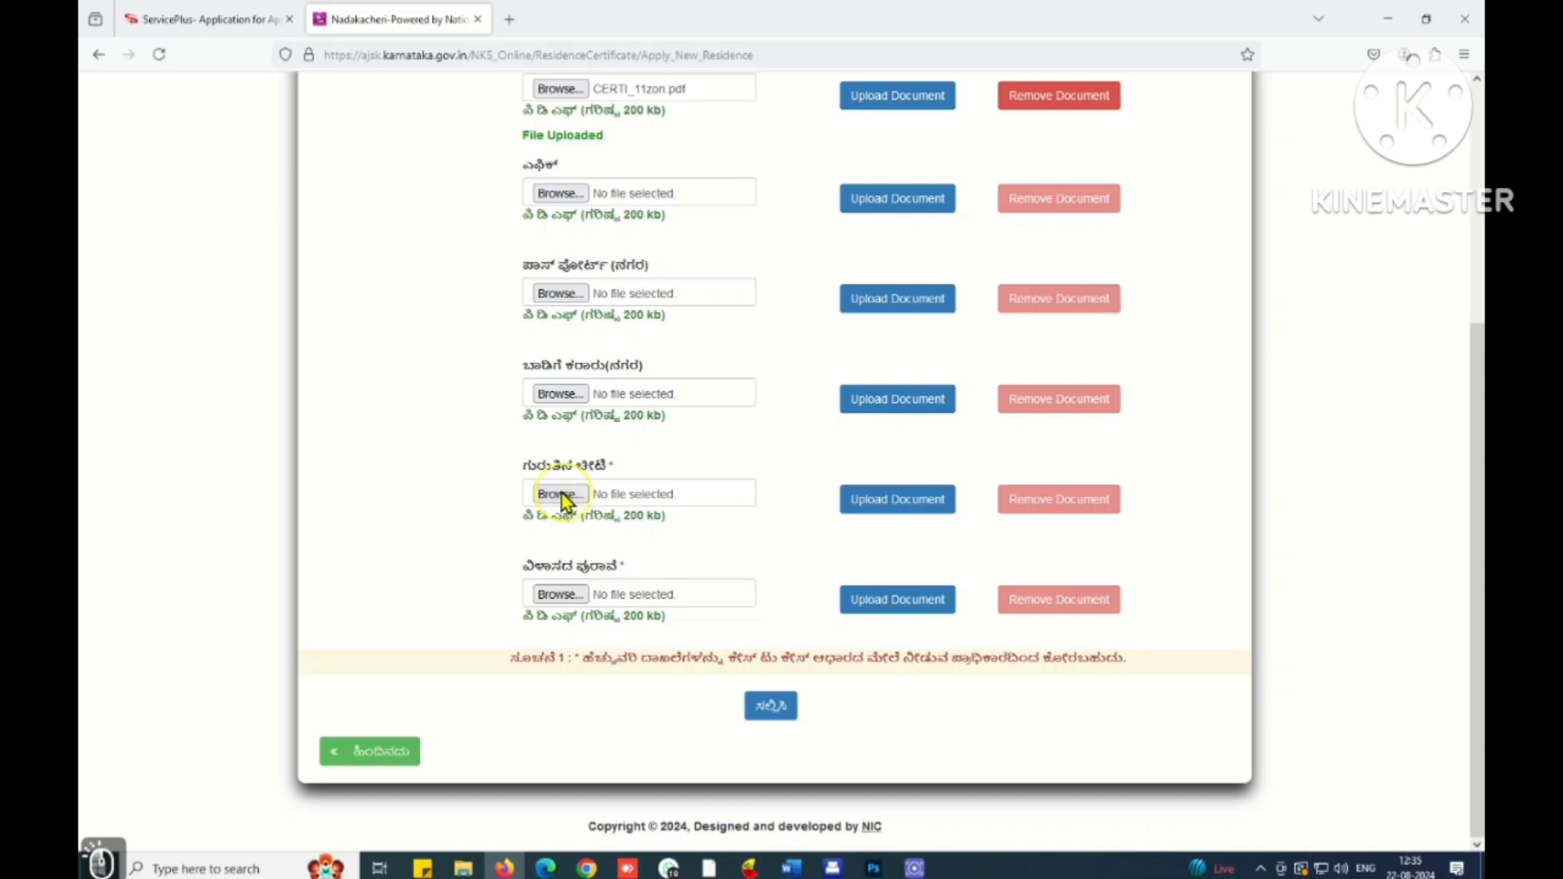
left_click(281, 158)
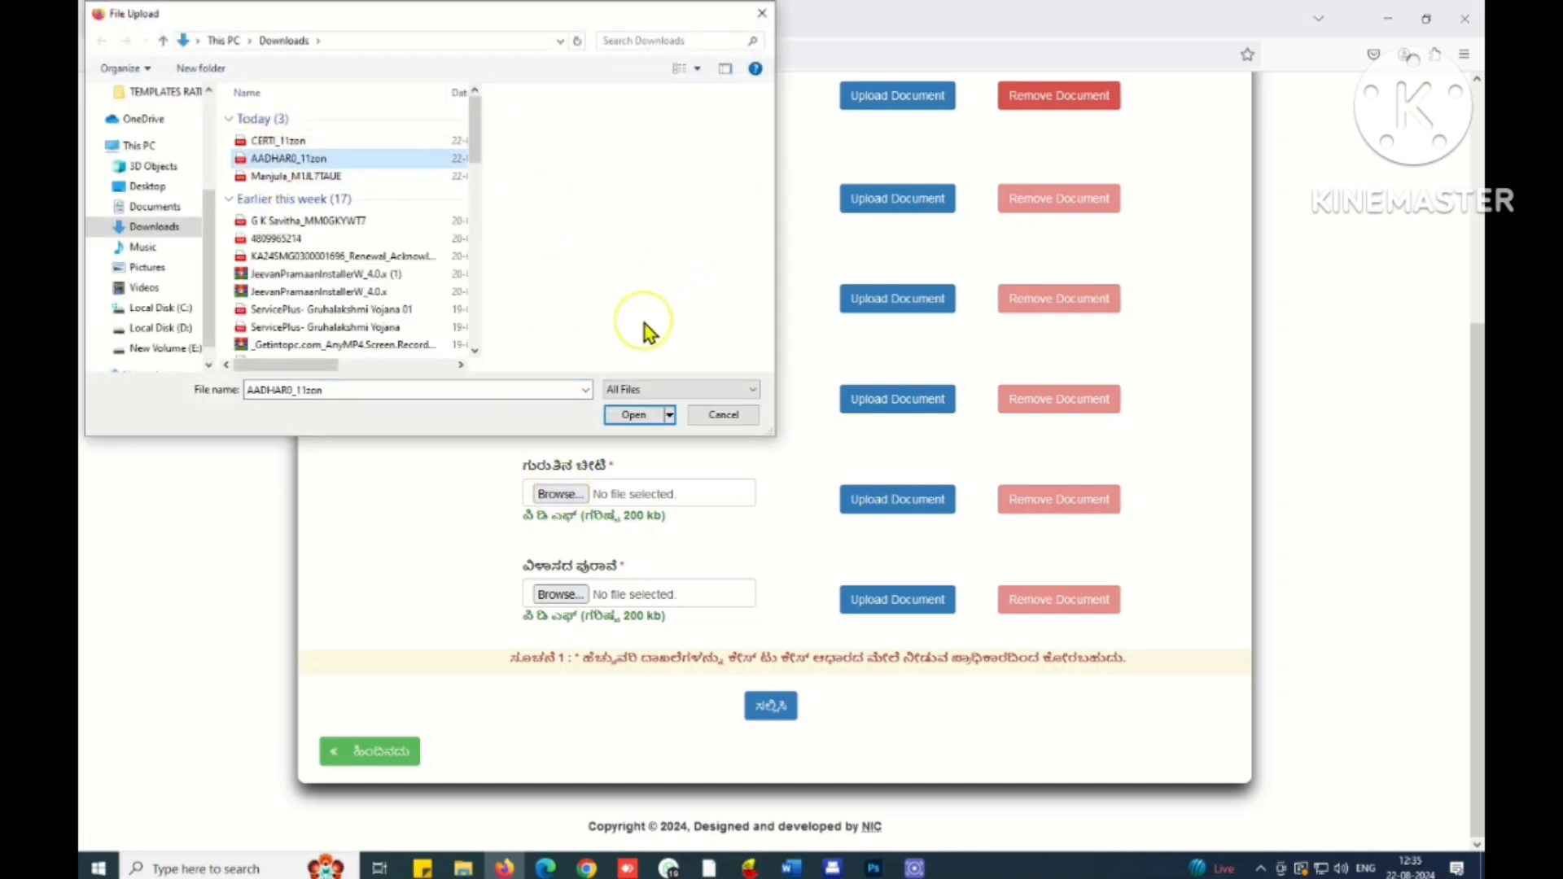
left_click(633, 417)
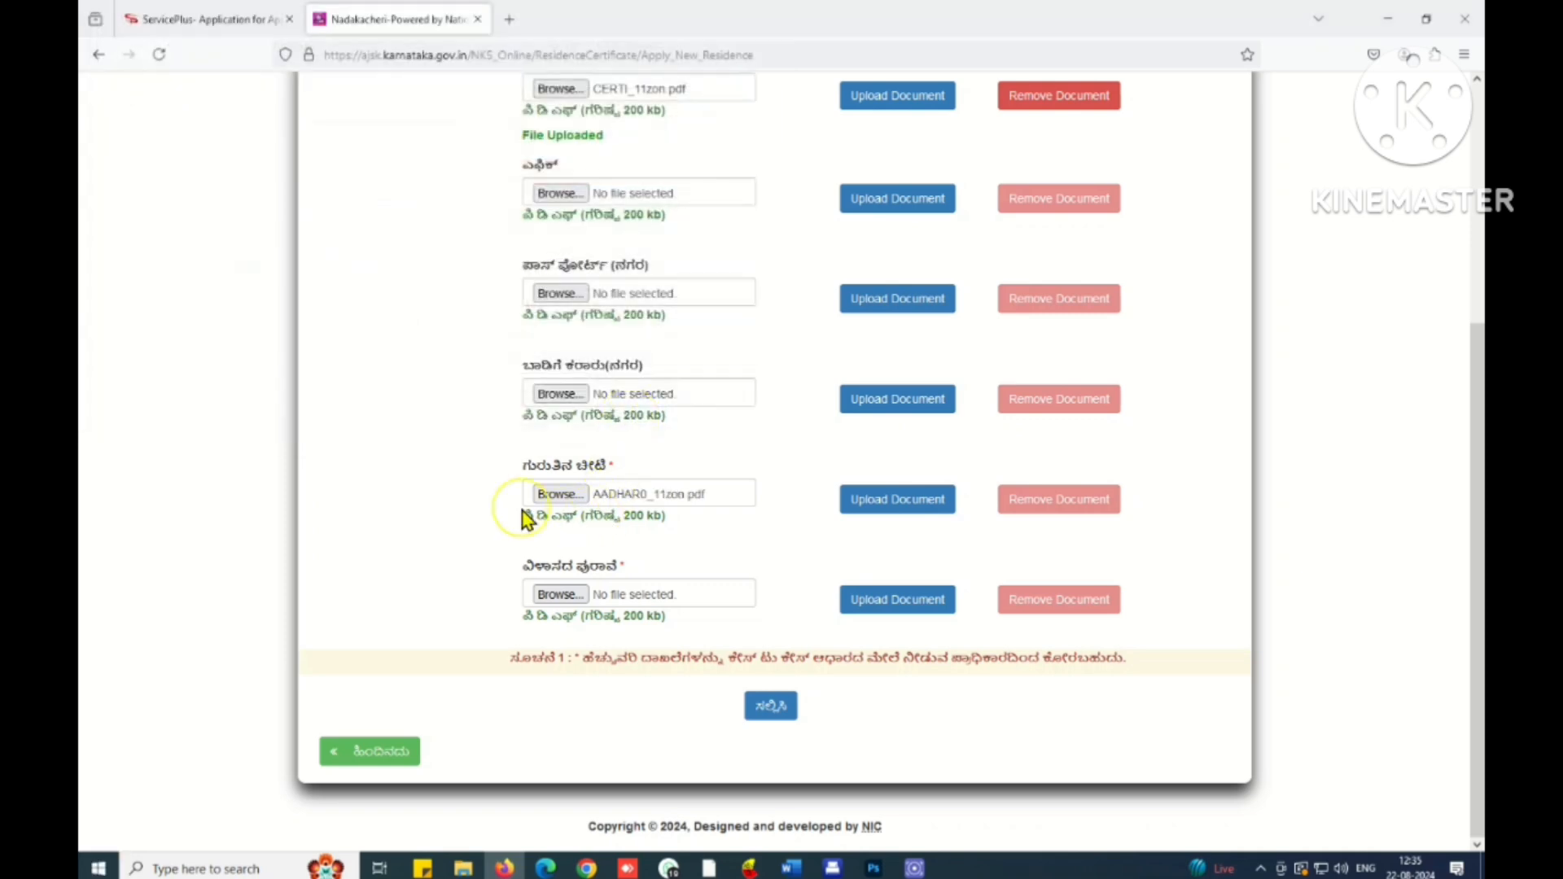
left_click(906, 501)
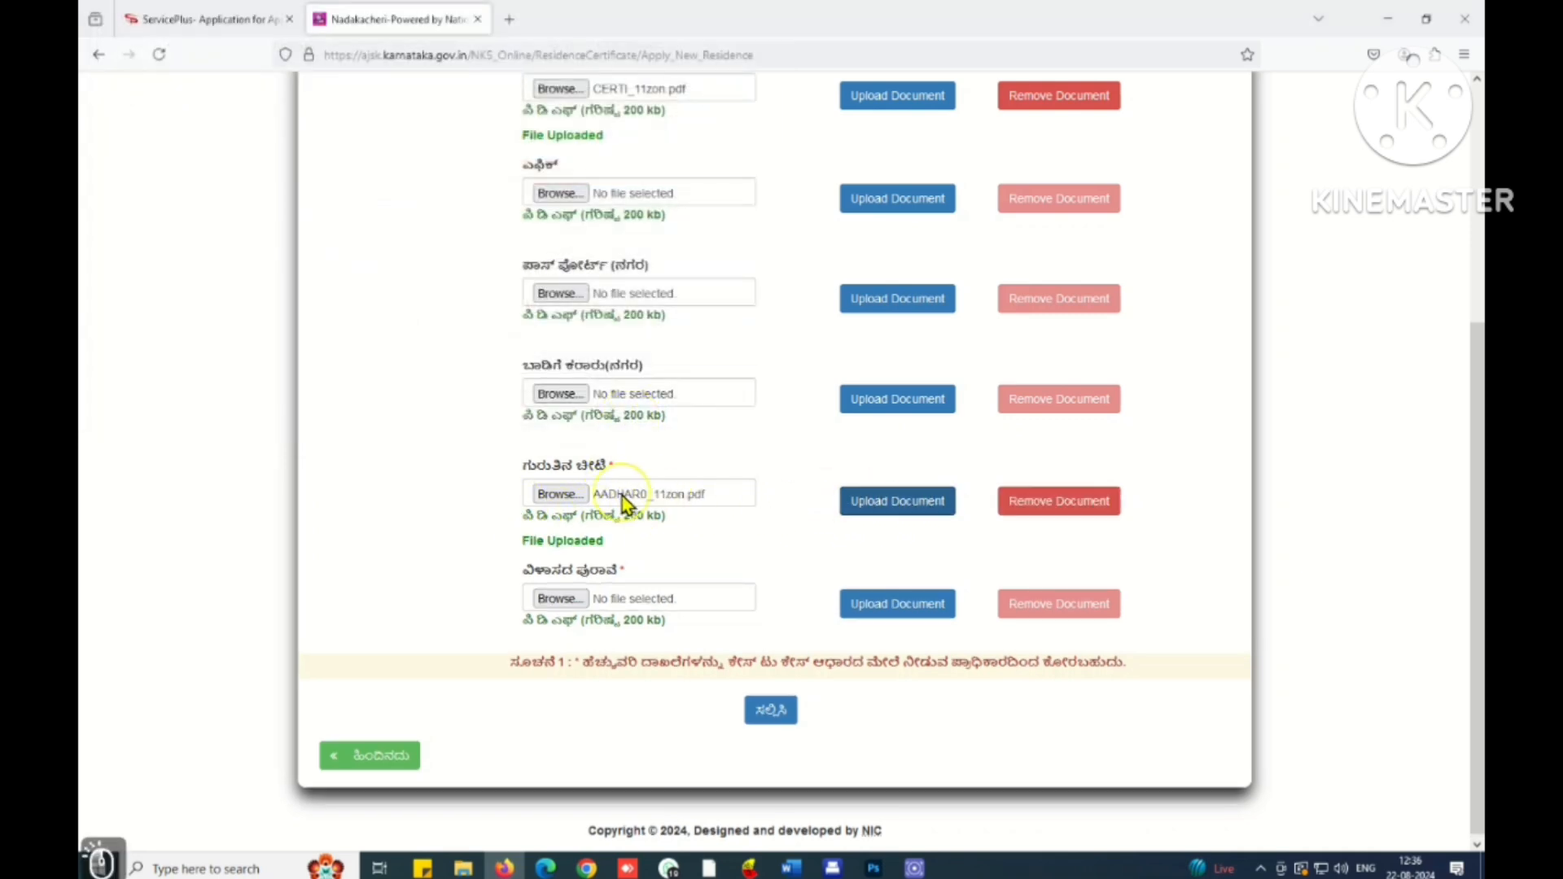
Upload AADHAR0_11zon.pdf as the required address proof (ವಿಳಾಸದ ಪುರಾವೆ) document
scroll(627, 505, "down", 1)
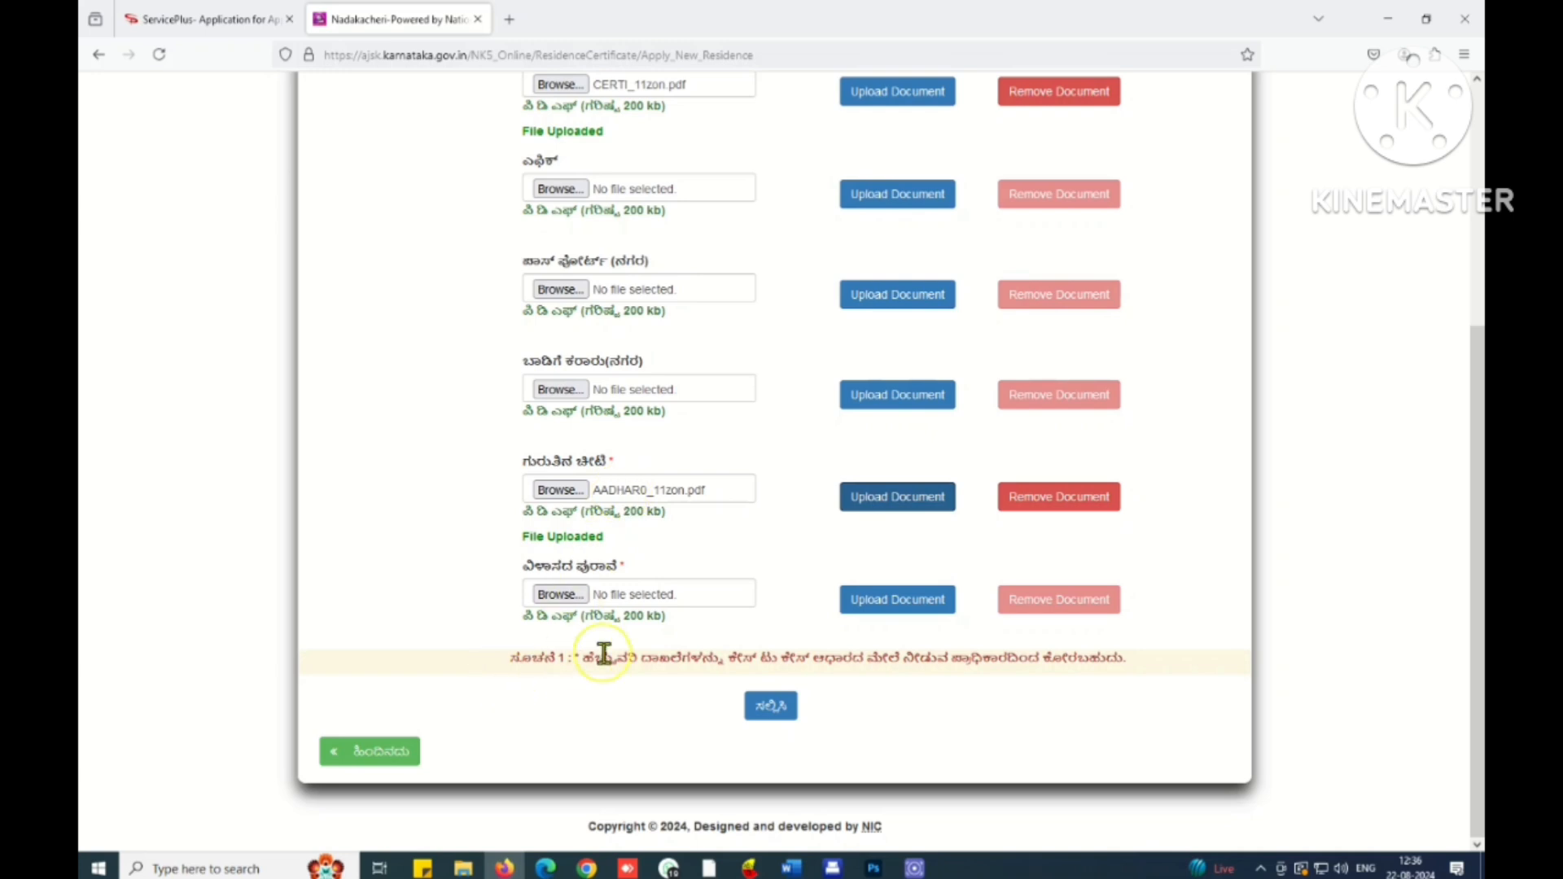
left_click(560, 600)
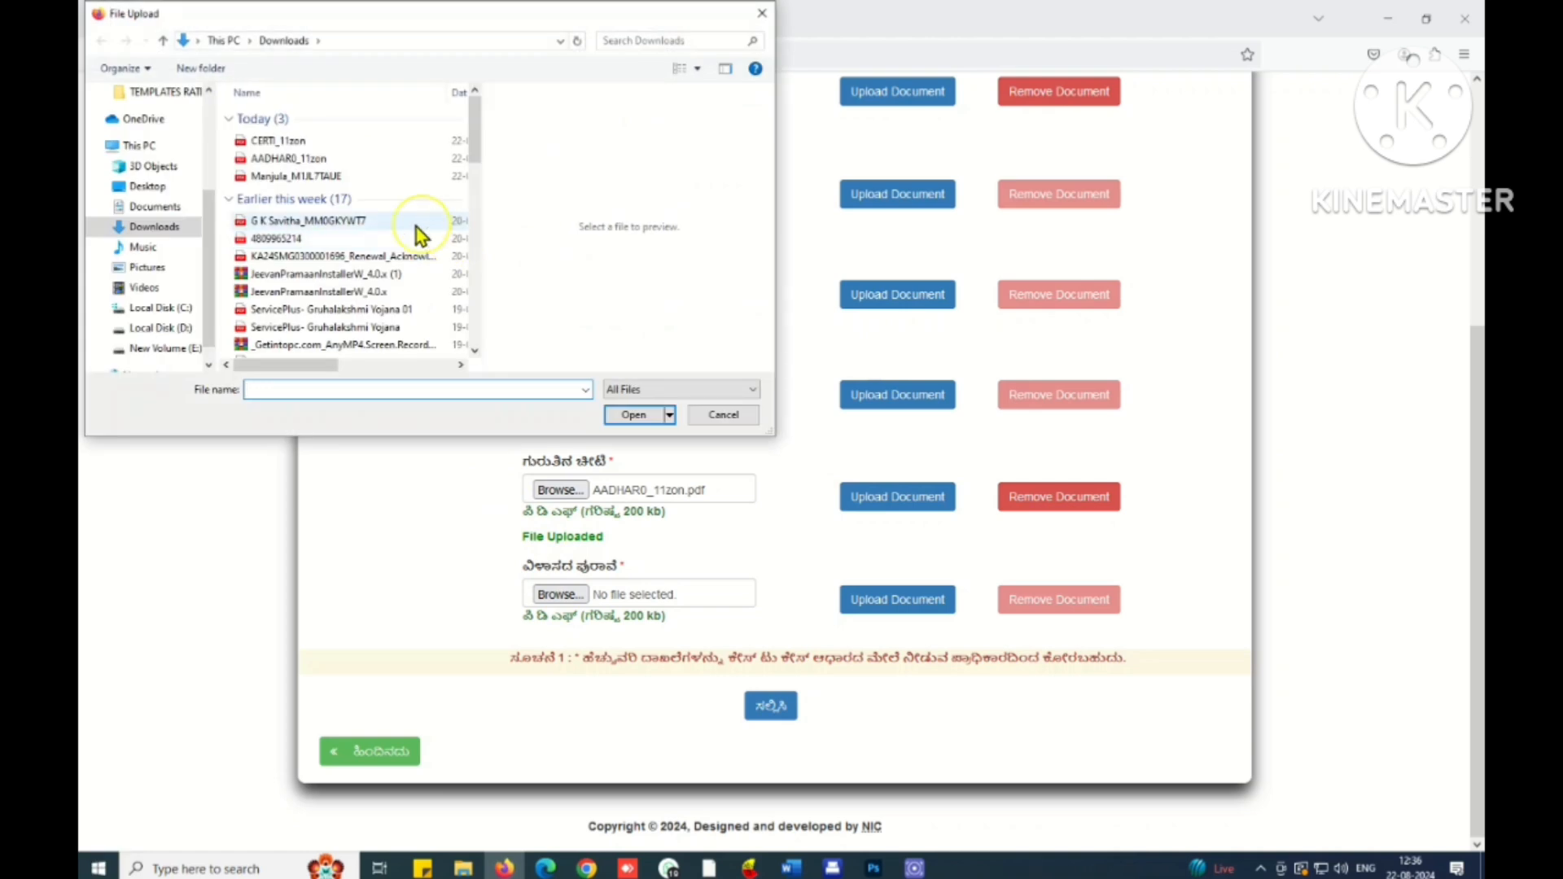
left_click(303, 158)
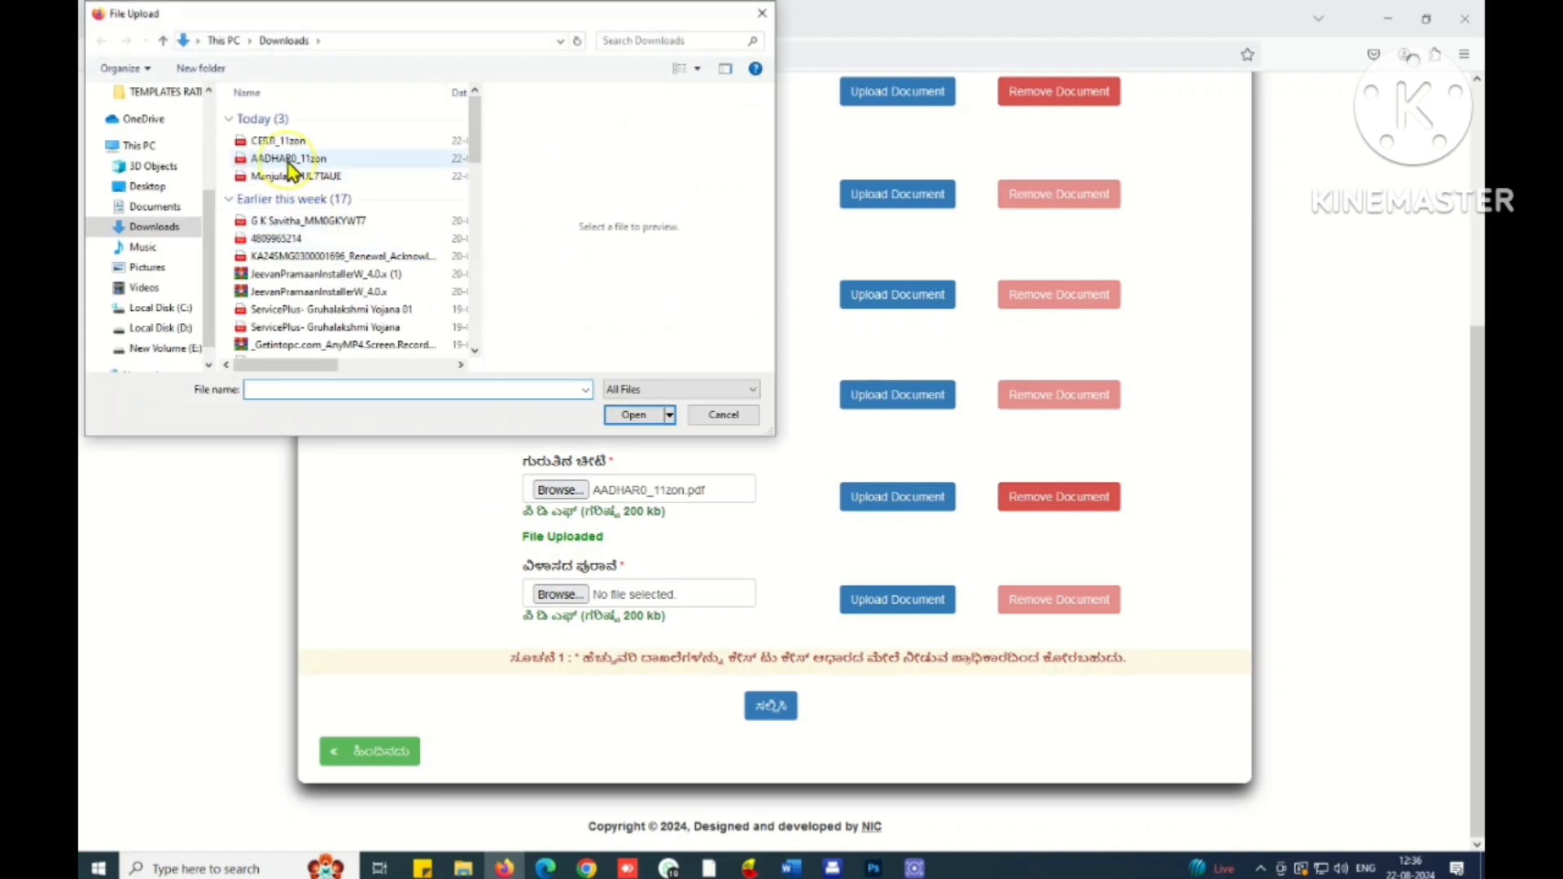
left_click(634, 416)
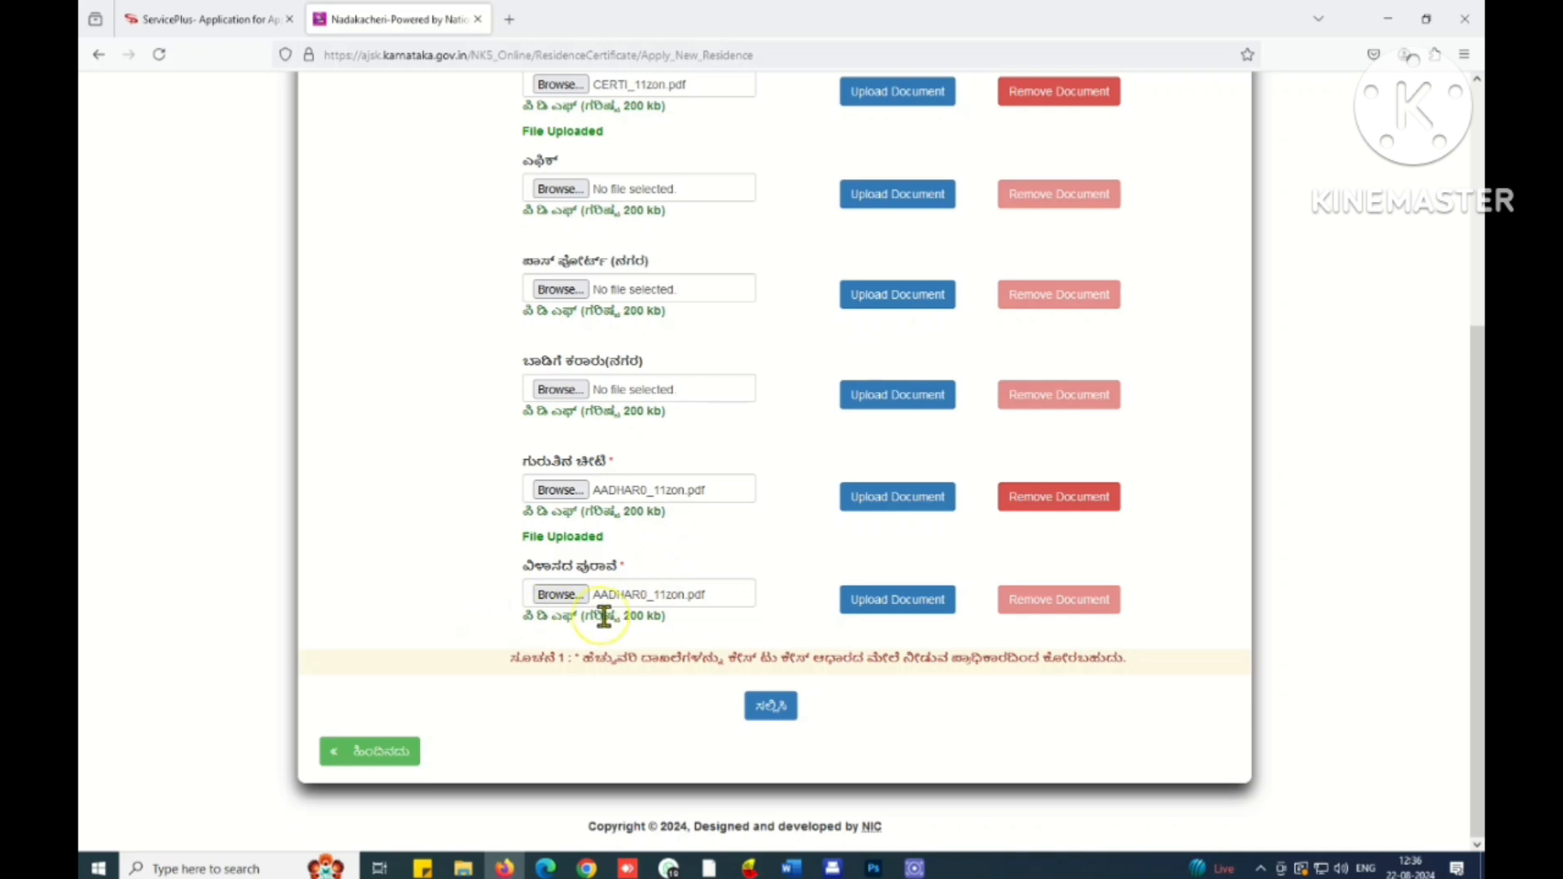
left_click(895, 607)
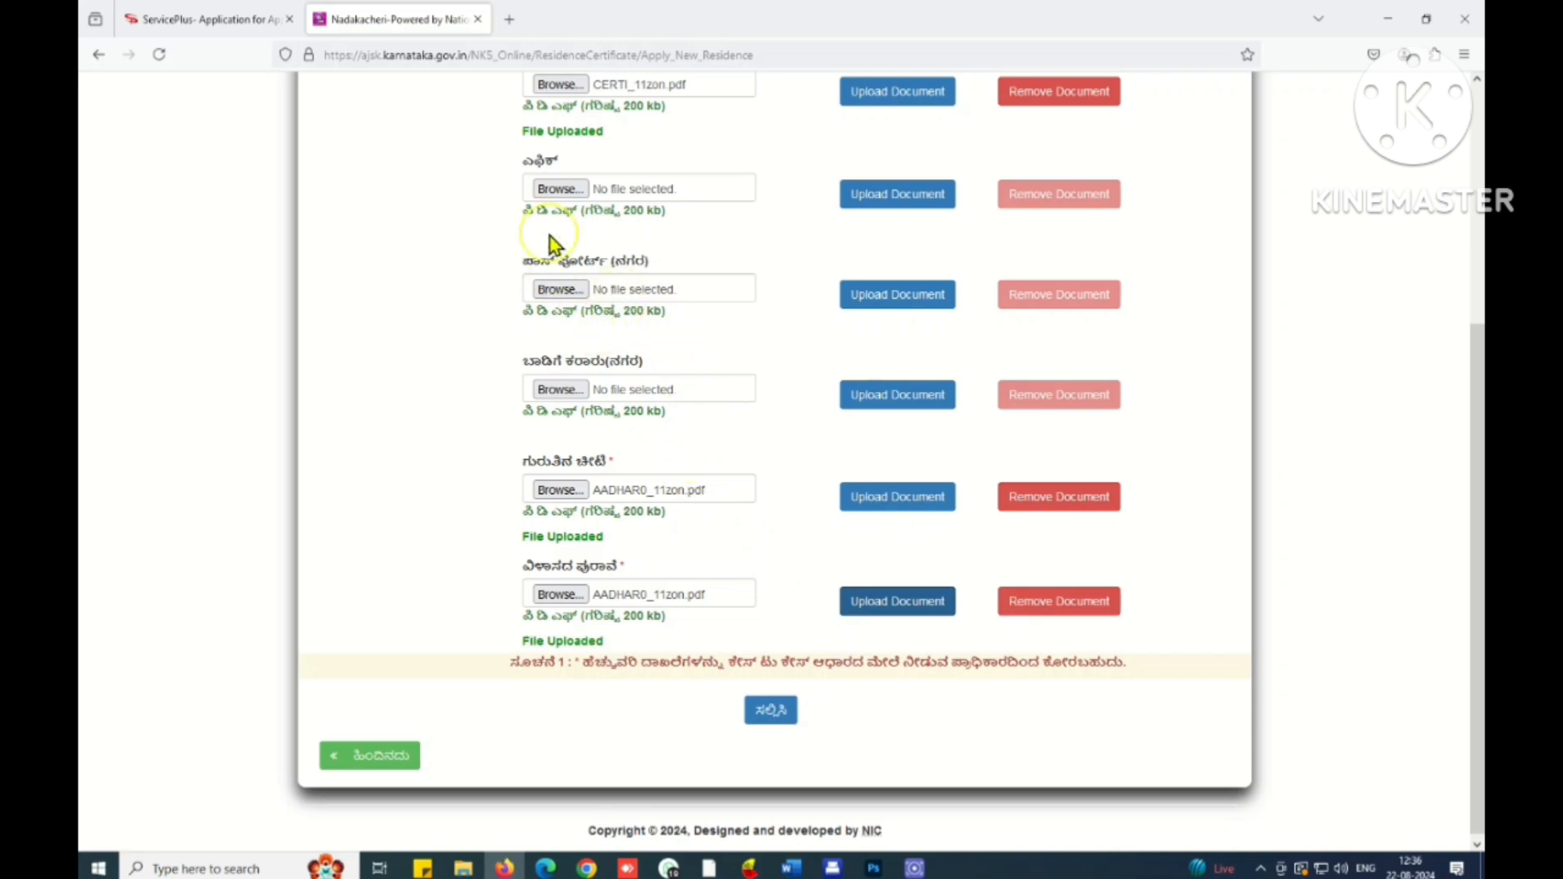
Upload CERTI_11zon.pdf as the urban rental agreement (ಬಾಡಿಗೆ ಕರಾರು) document
left_click(559, 389)
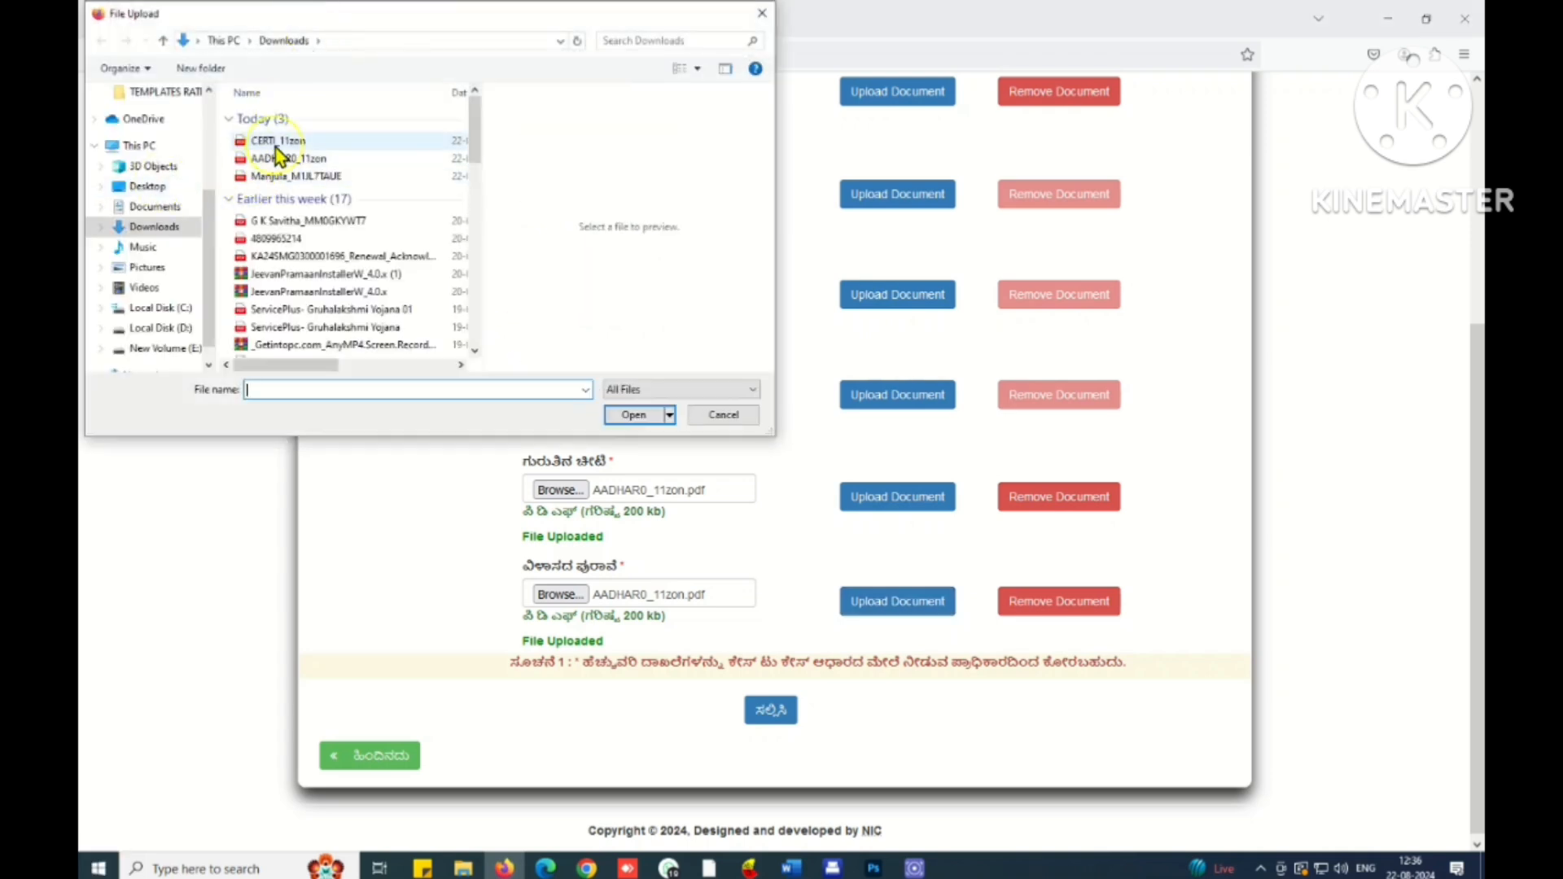
left_click(277, 143)
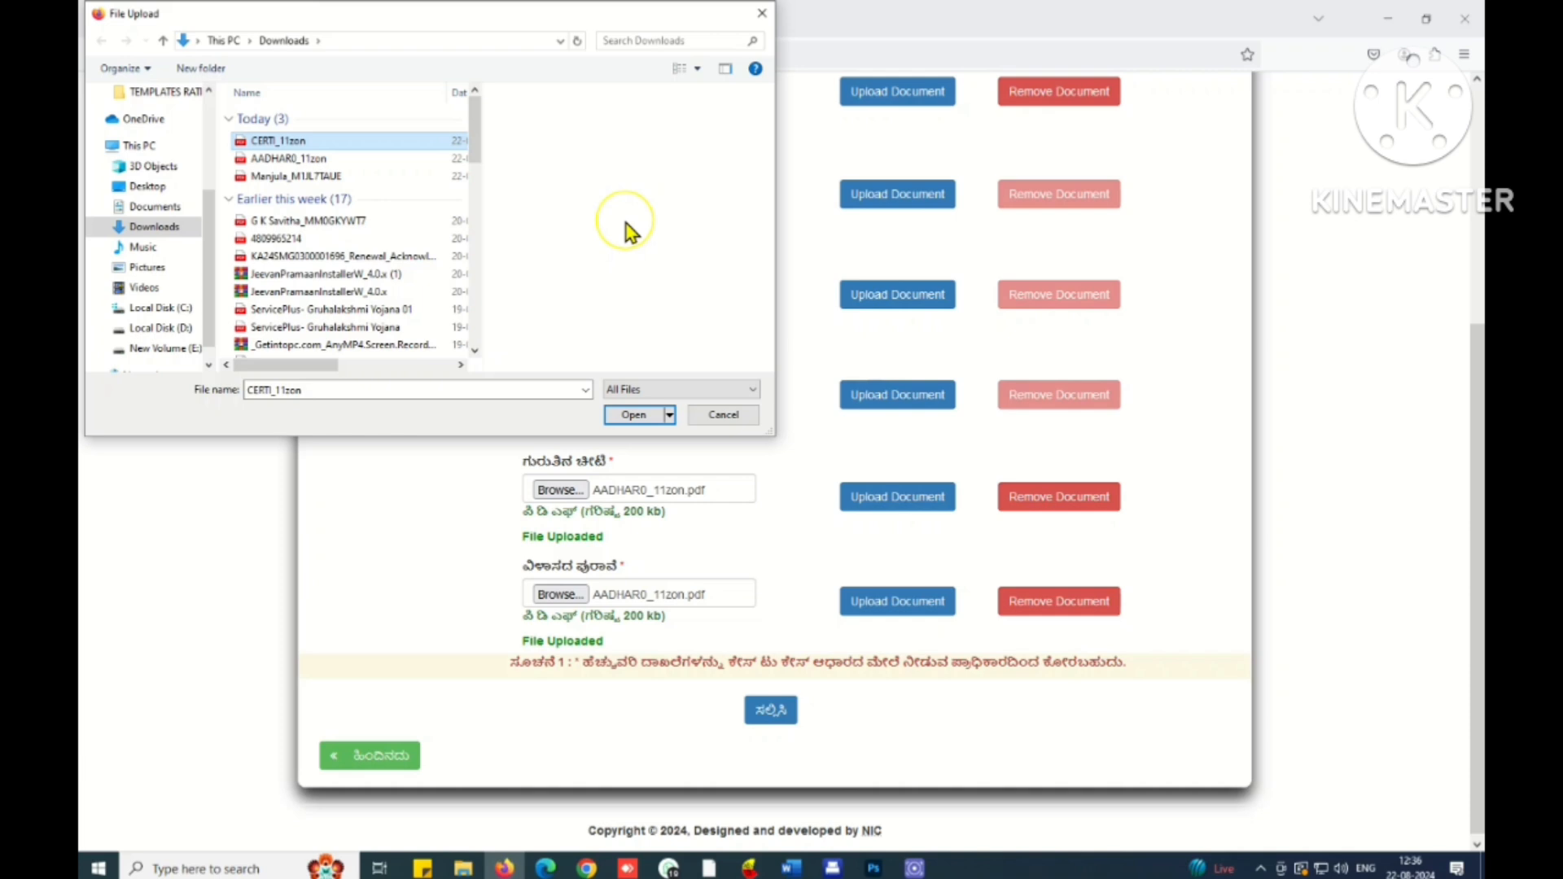
left_click(625, 412)
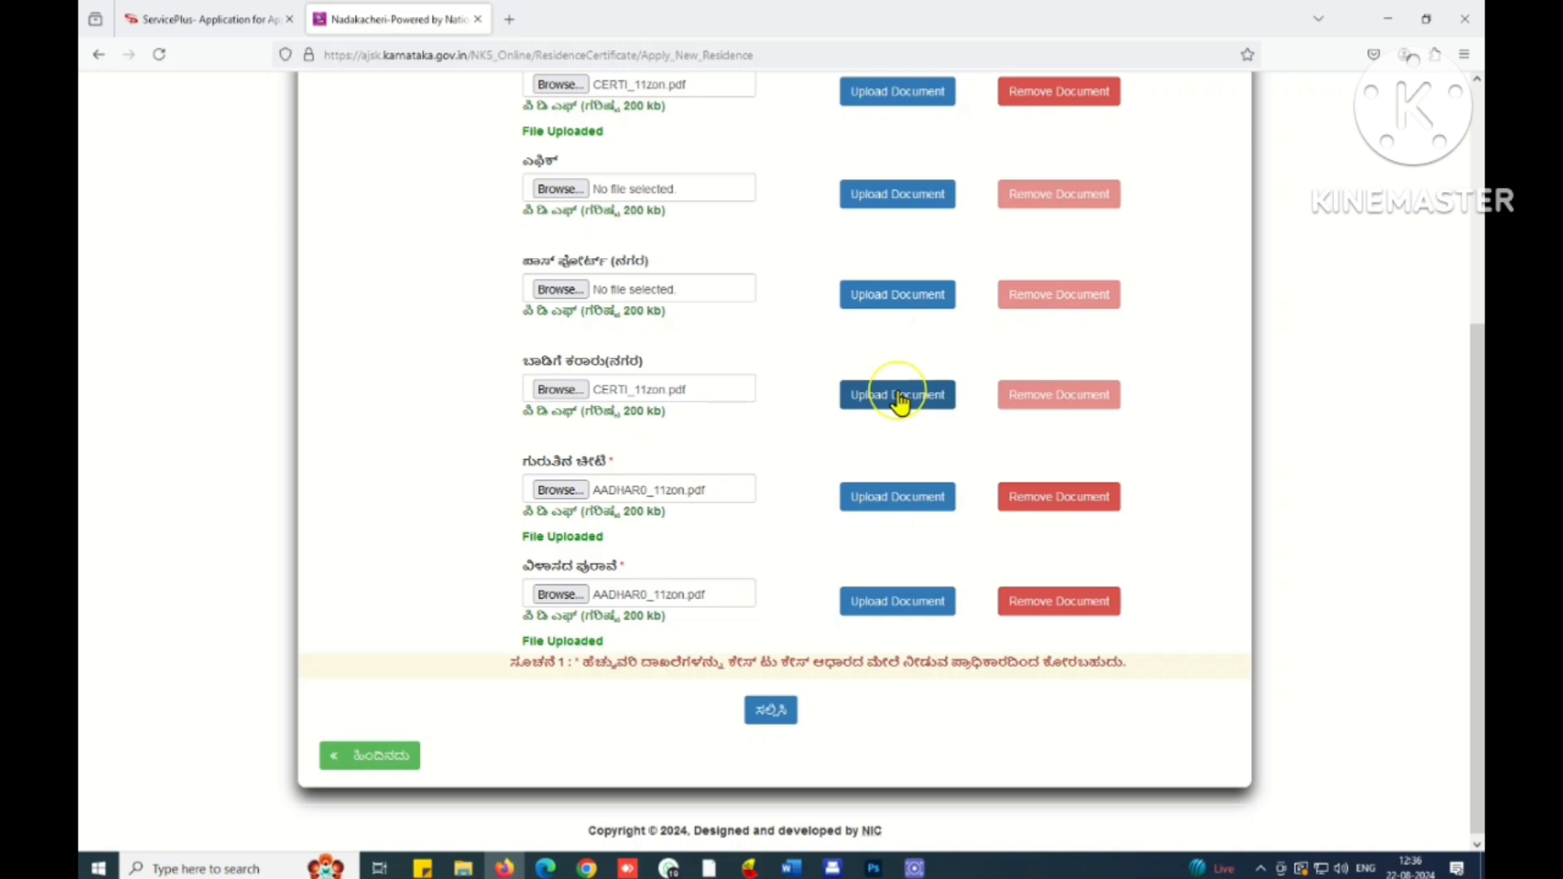
left_click(899, 399)
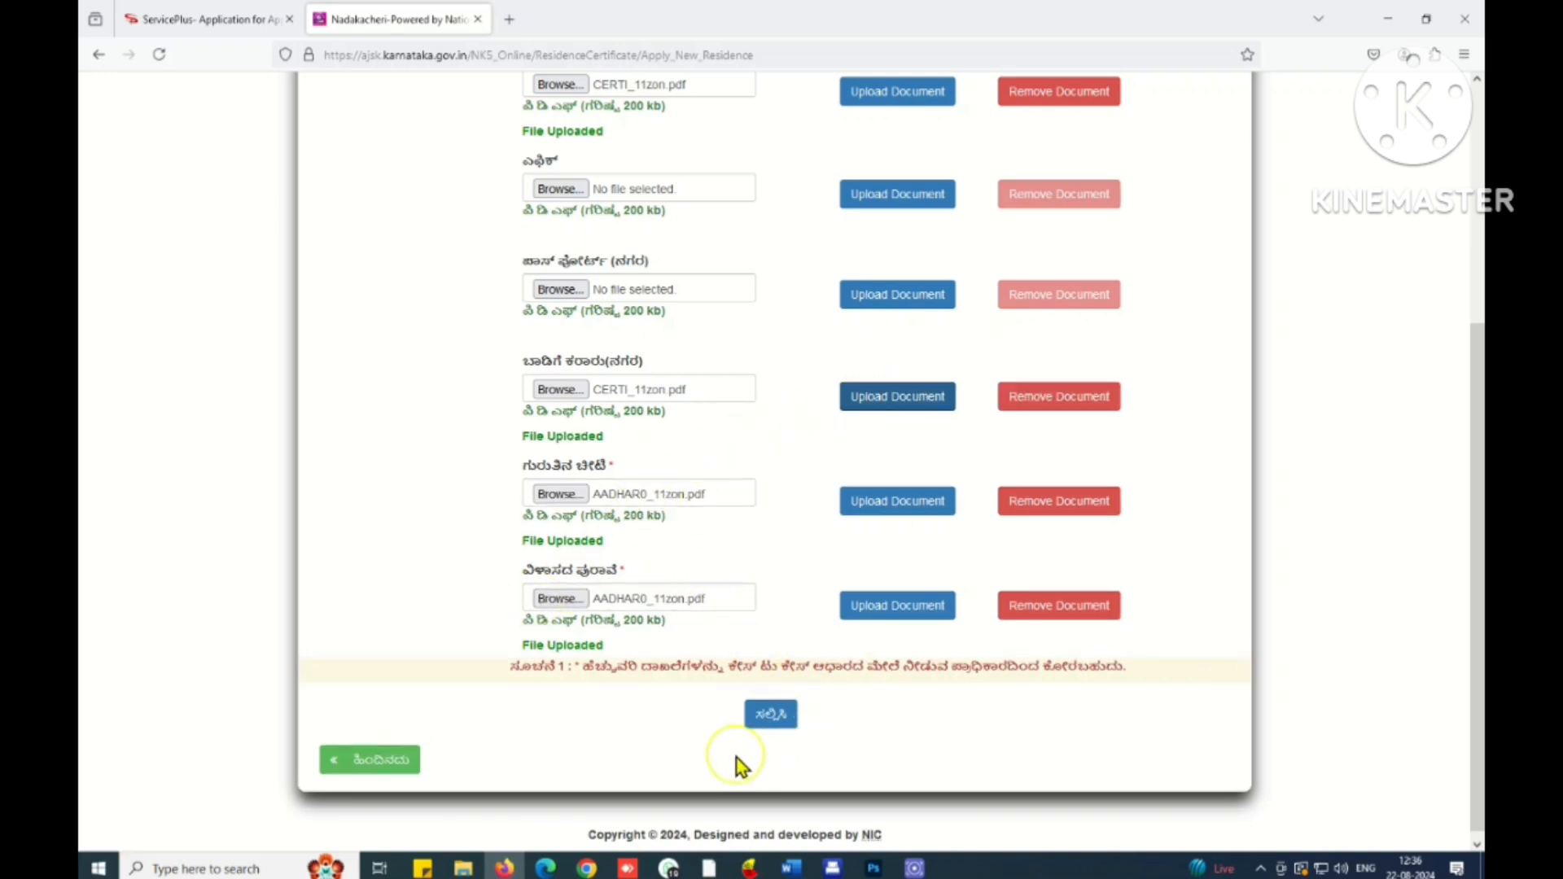
Submit the uploaded documents, copy the GSC number from the message and dismiss it
left_click(773, 715)
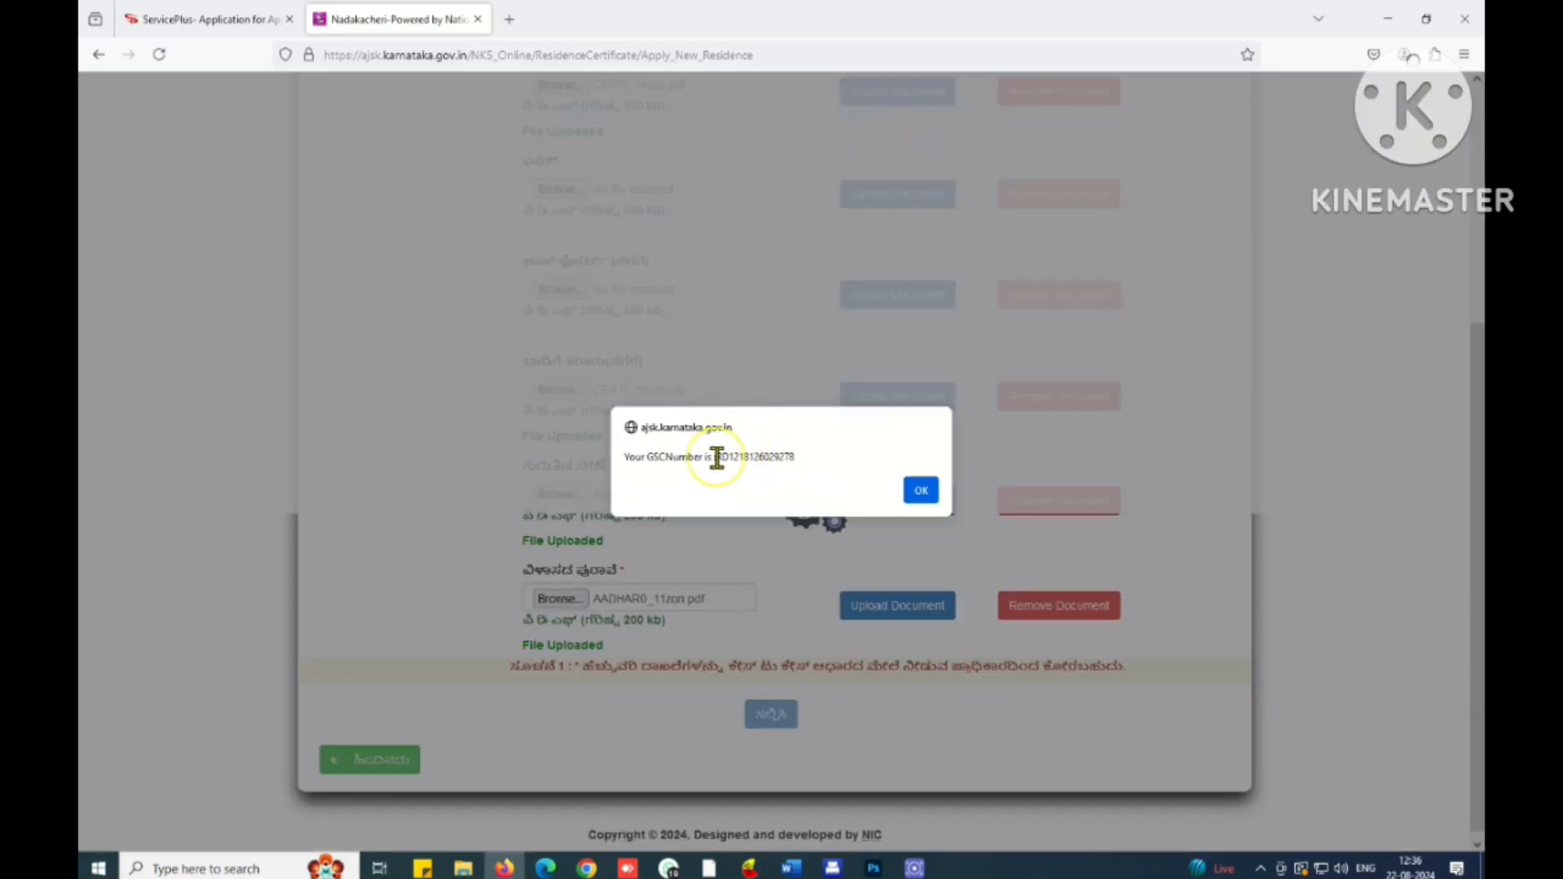
left_click_drag(717, 457, 781, 458)
right_click(782, 457)
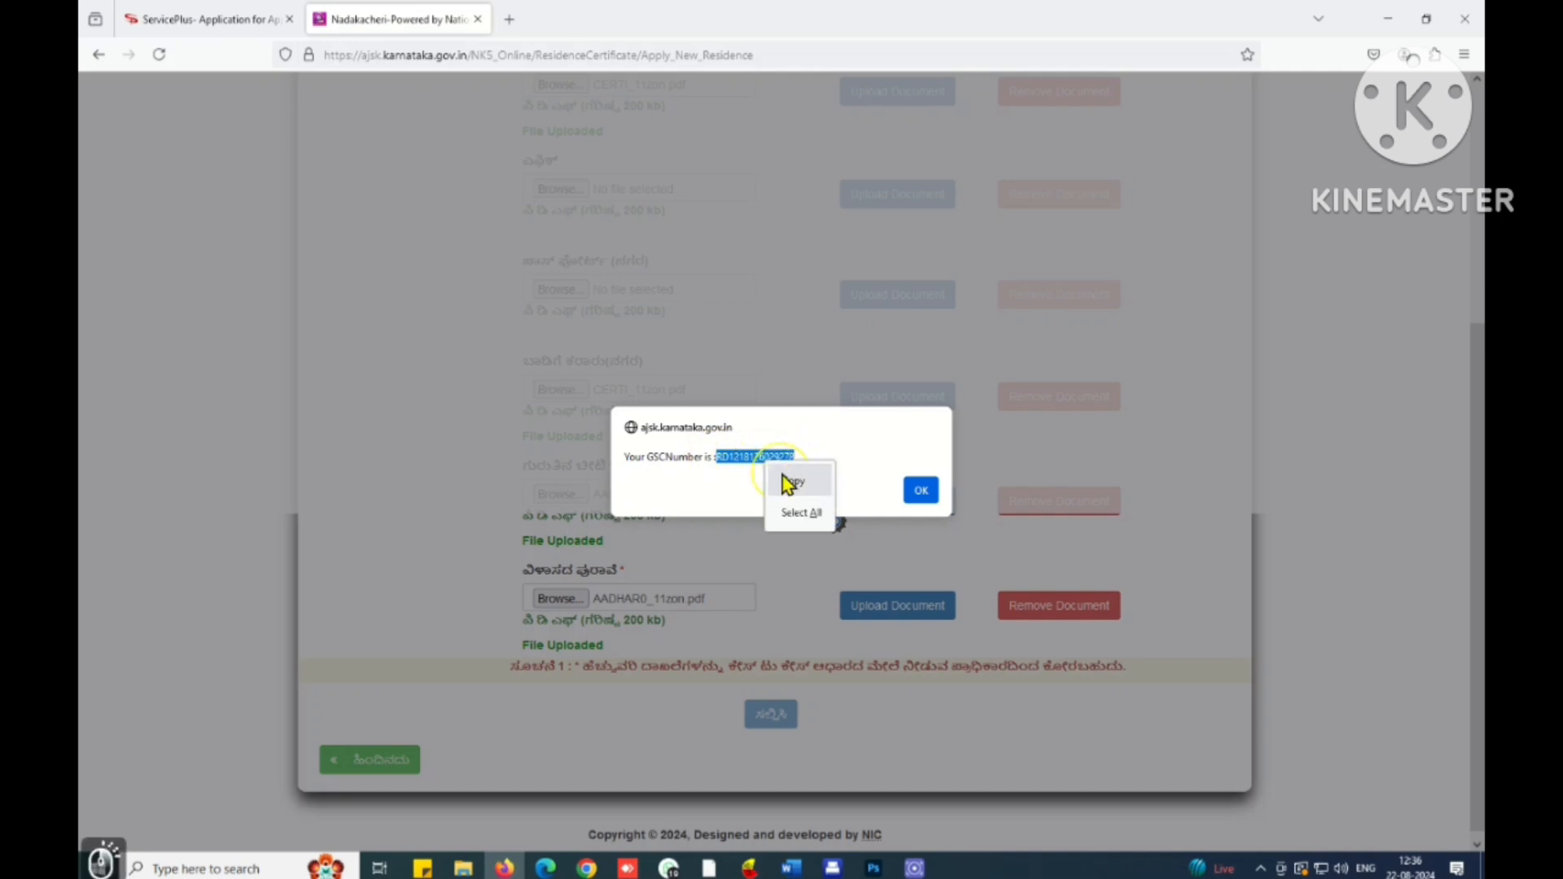
left_click(806, 493)
left_click(923, 492)
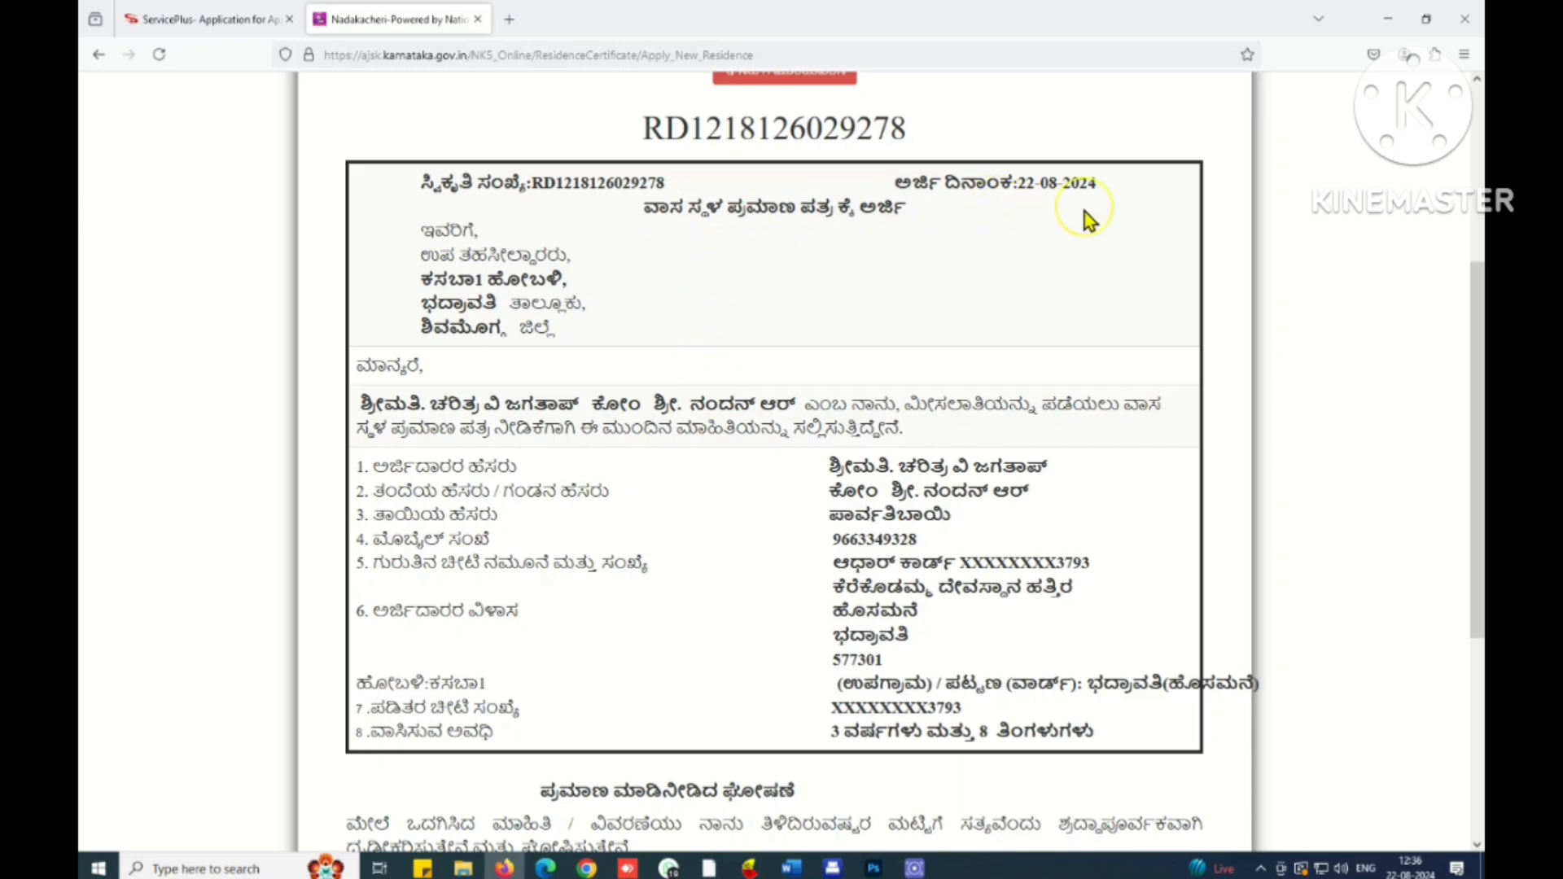
Review the residence certificate application preview from the declaration back to the heading and proceed to e-sign (ಇ-ಸಹಿ ಗೆ ಮುಂದುವರೆಸಿ)
scroll(741, 326, "down", 2)
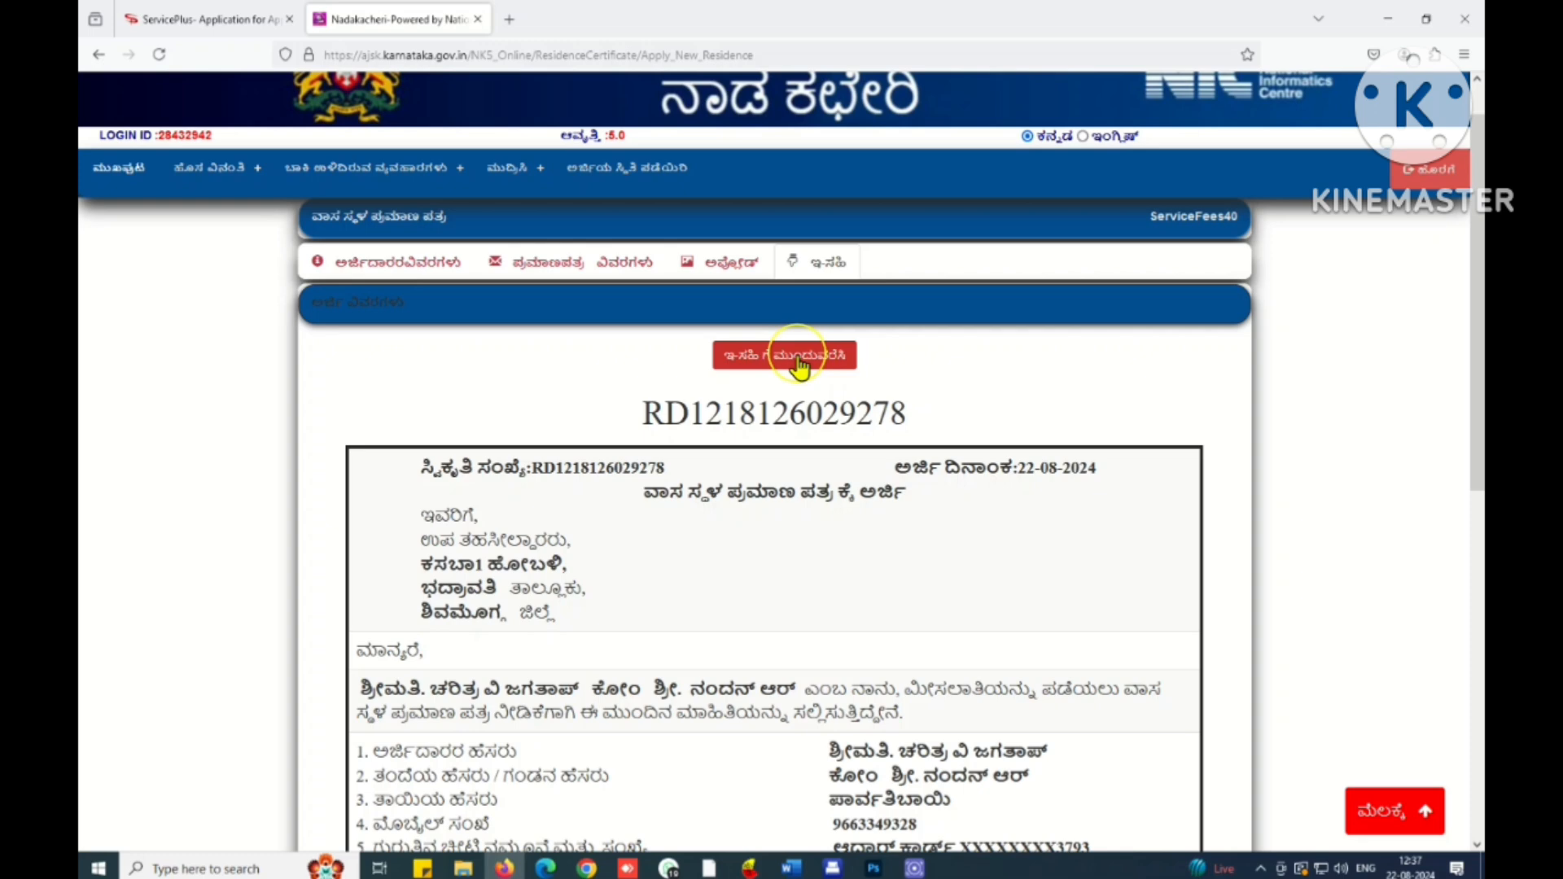
scroll(809, 464, "down", 3)
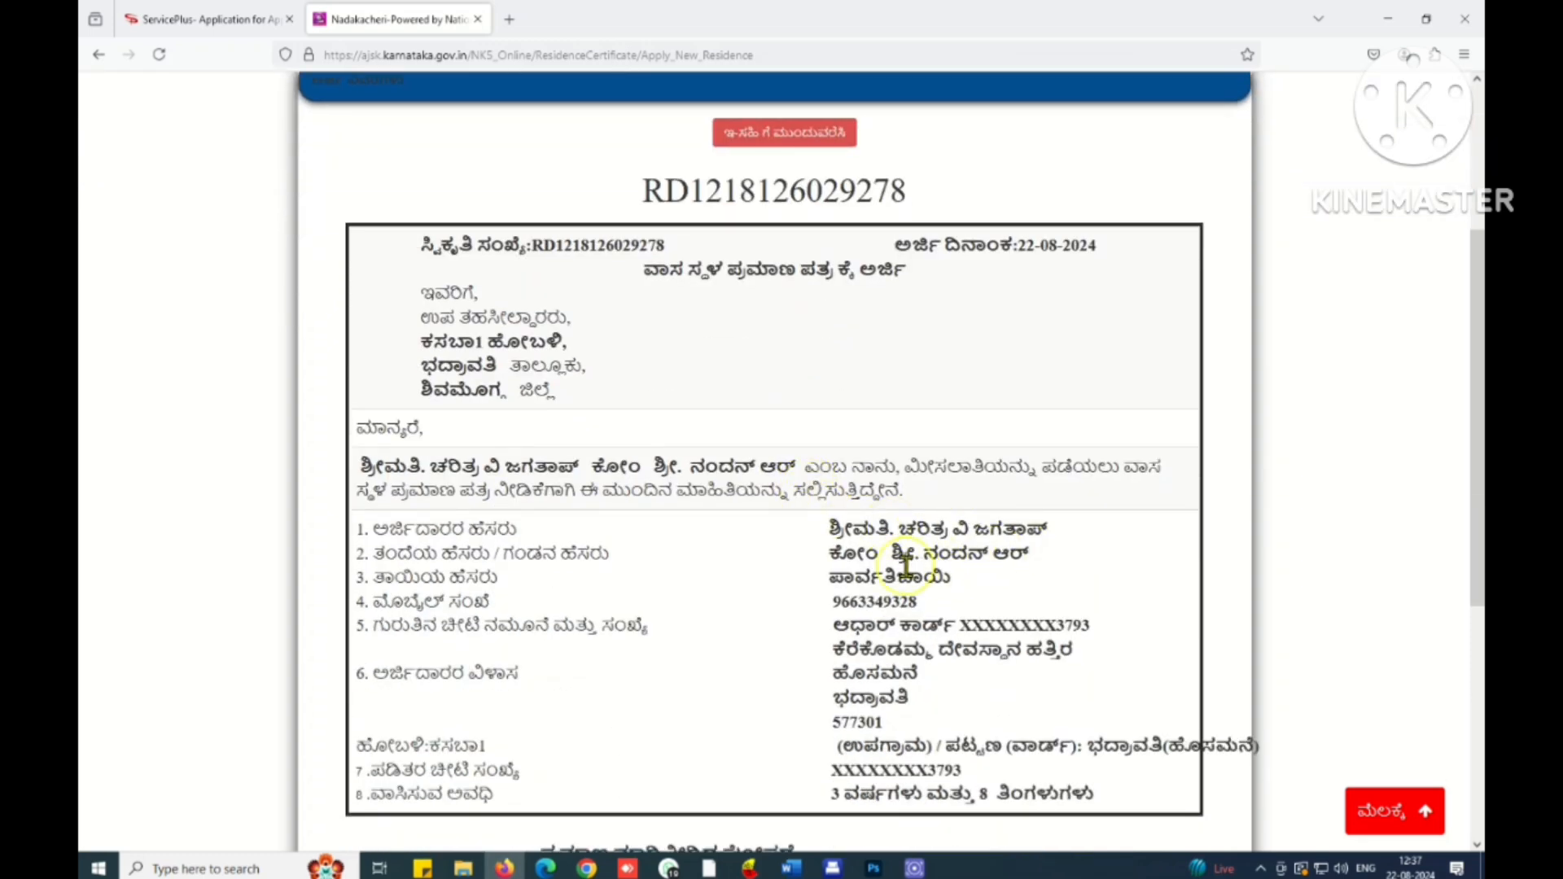
scroll(994, 578, "down", 3)
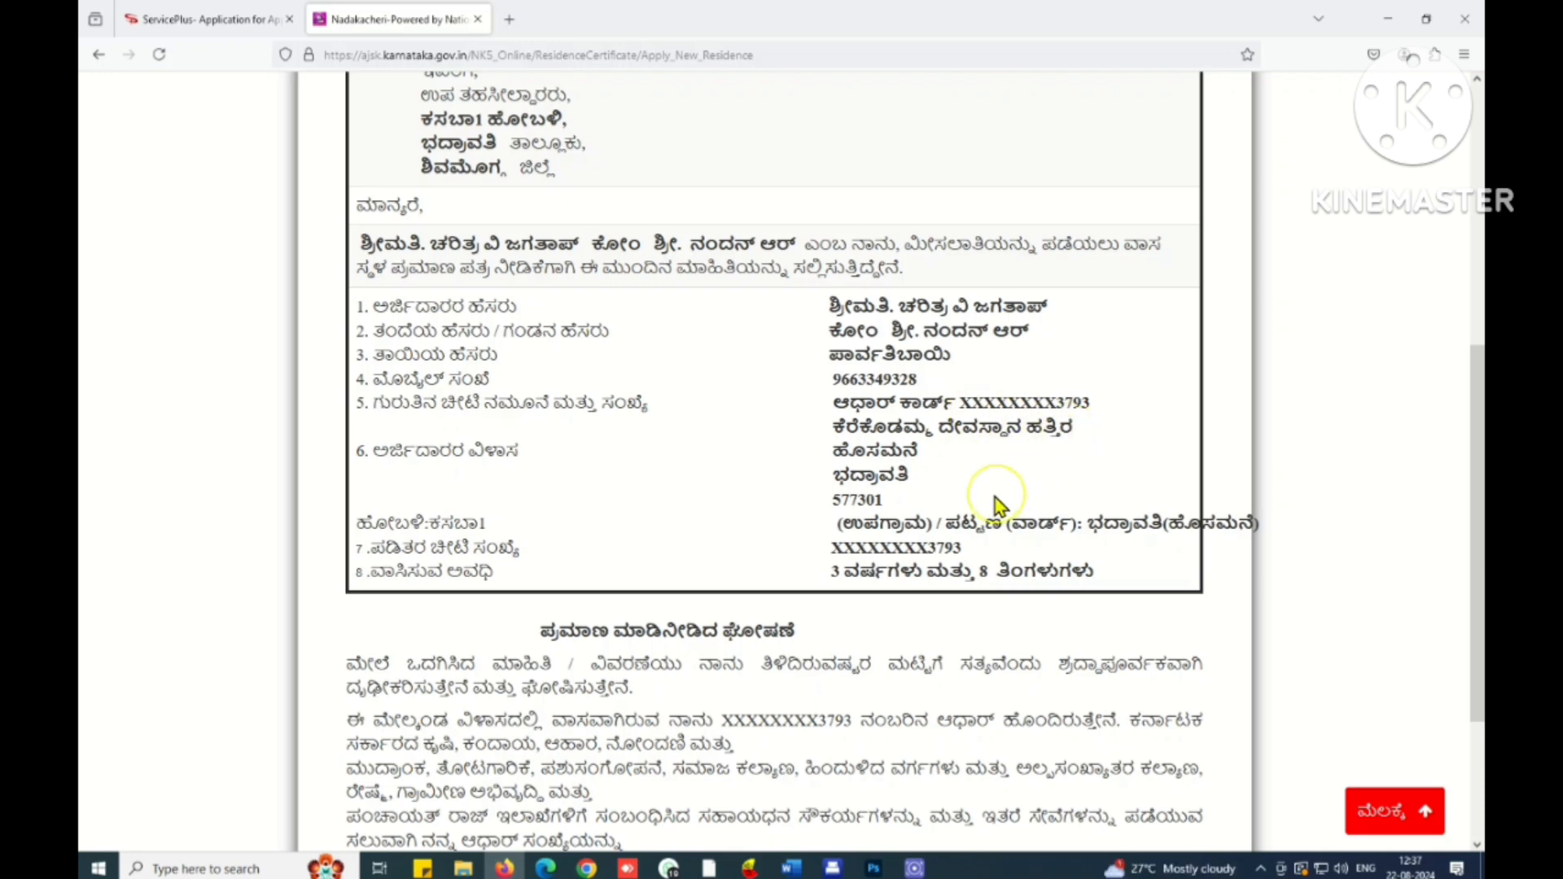
scroll(936, 419, "up", 7)
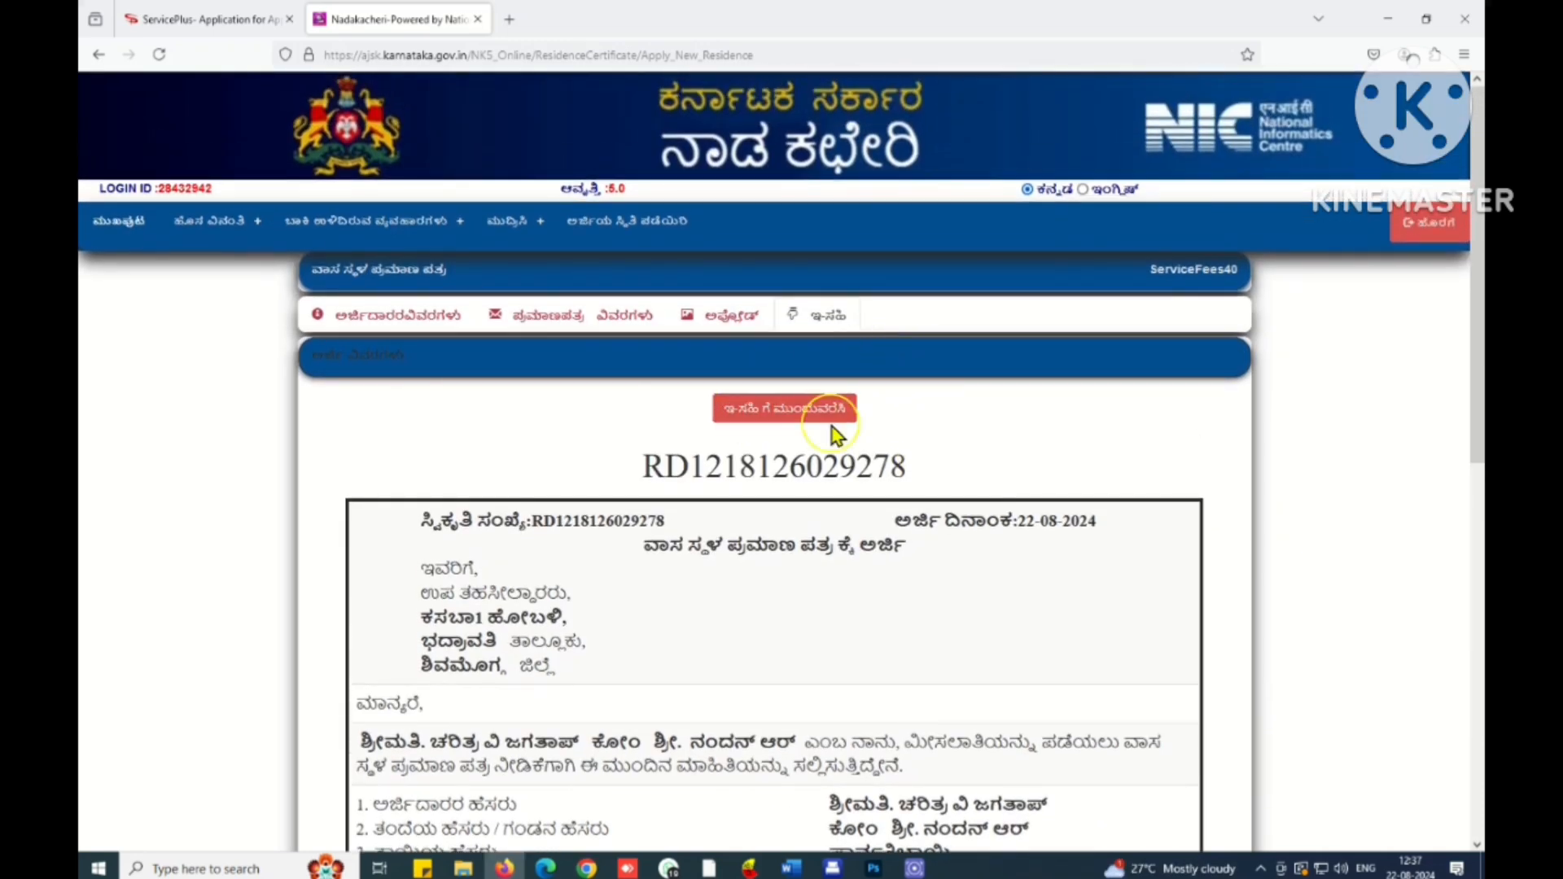
left_click(777, 411)
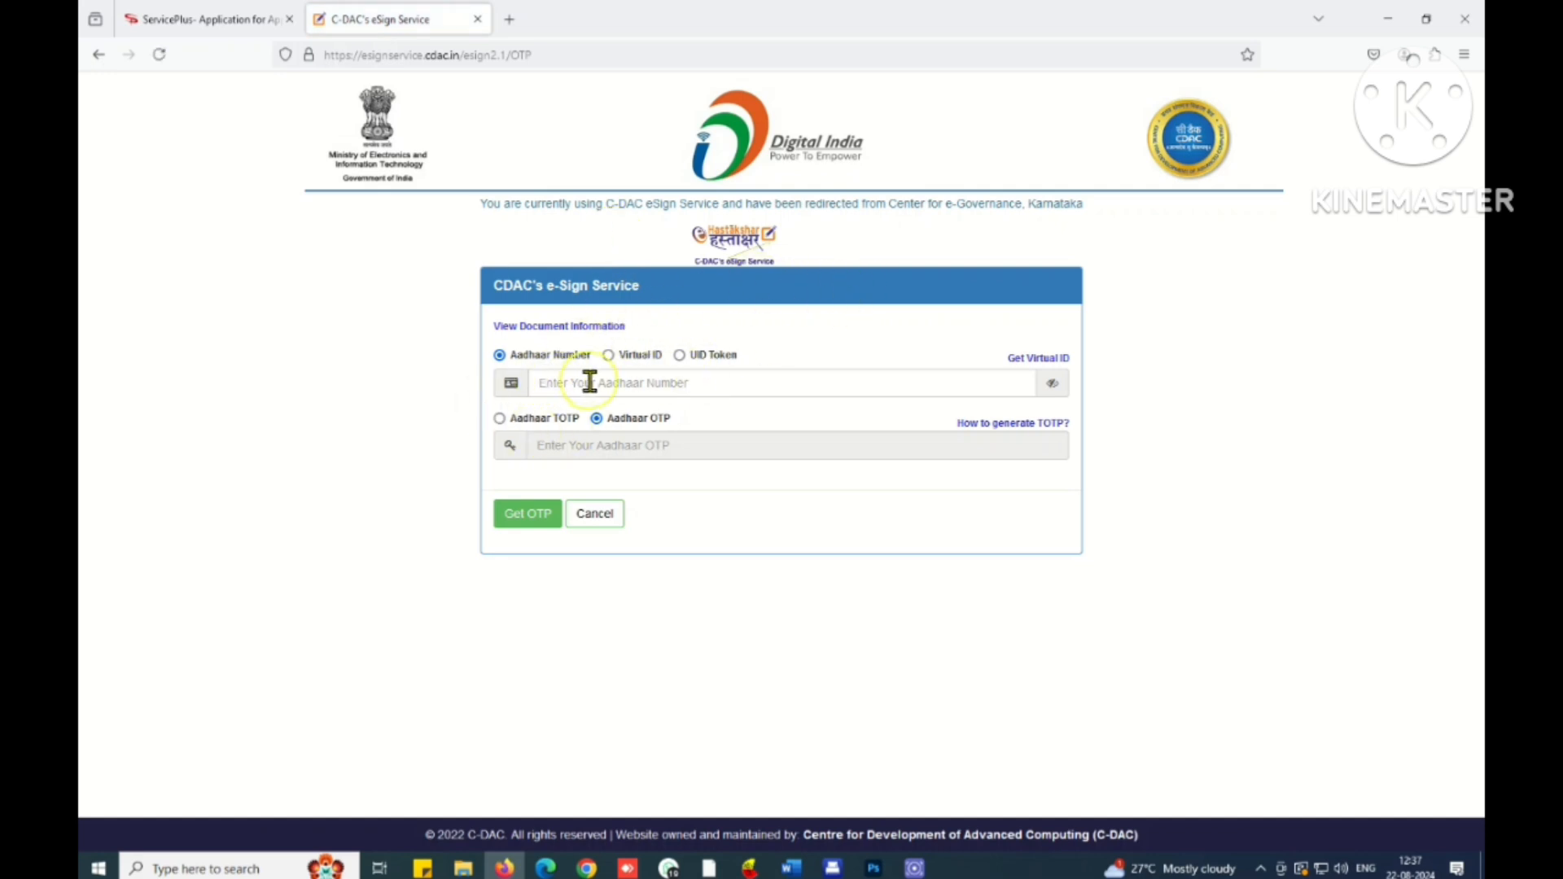
E-sign the application with the applicant's Aadhaar number and the requested Aadhaar OTP, accepting the authentication consent
left_click(589, 382)
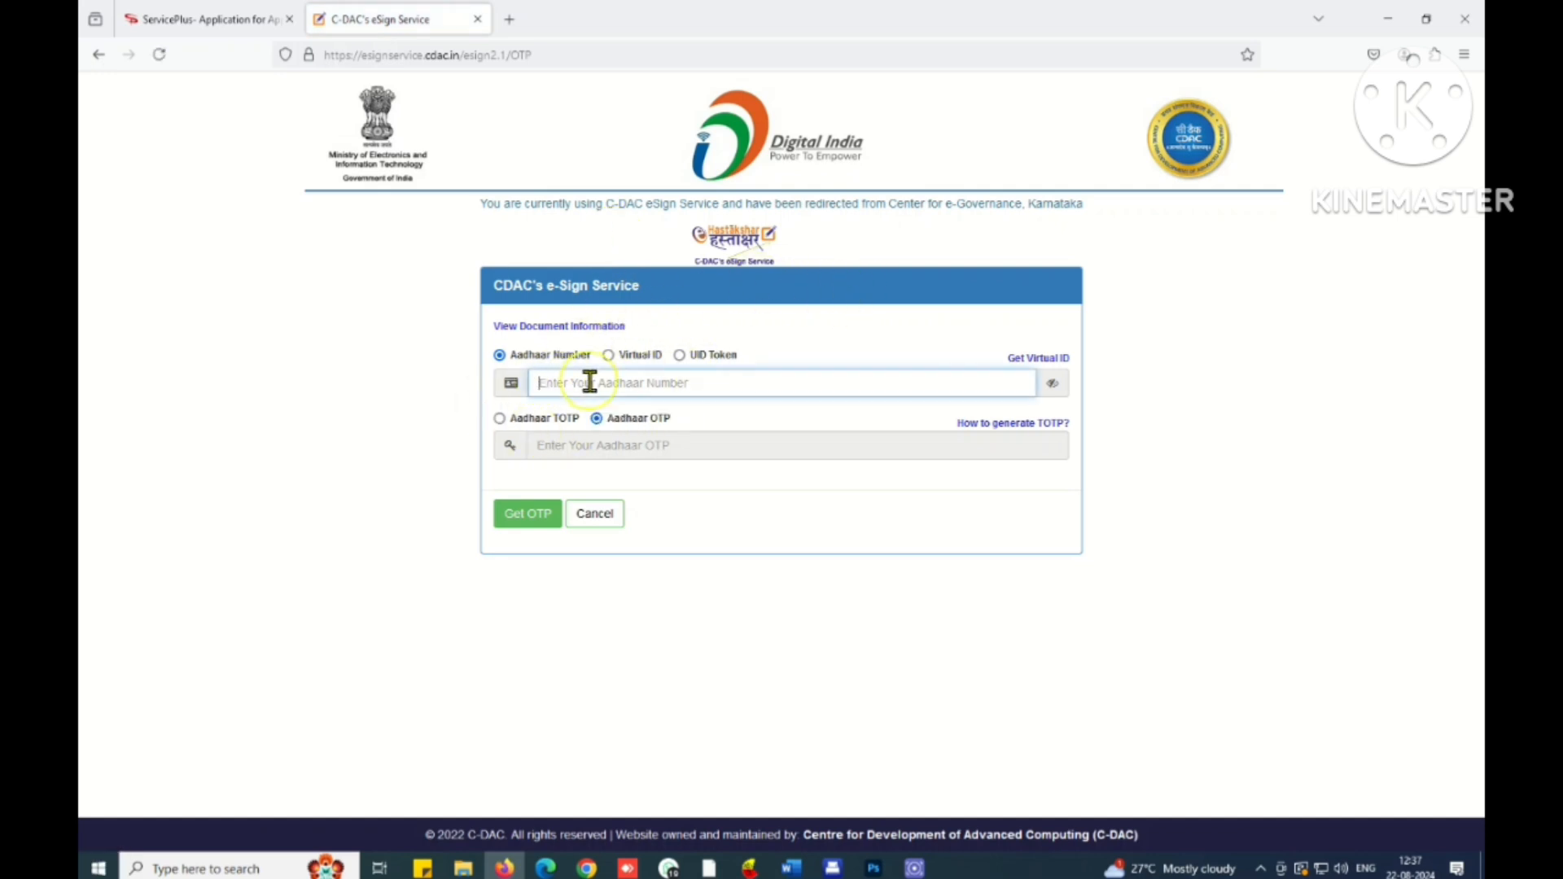
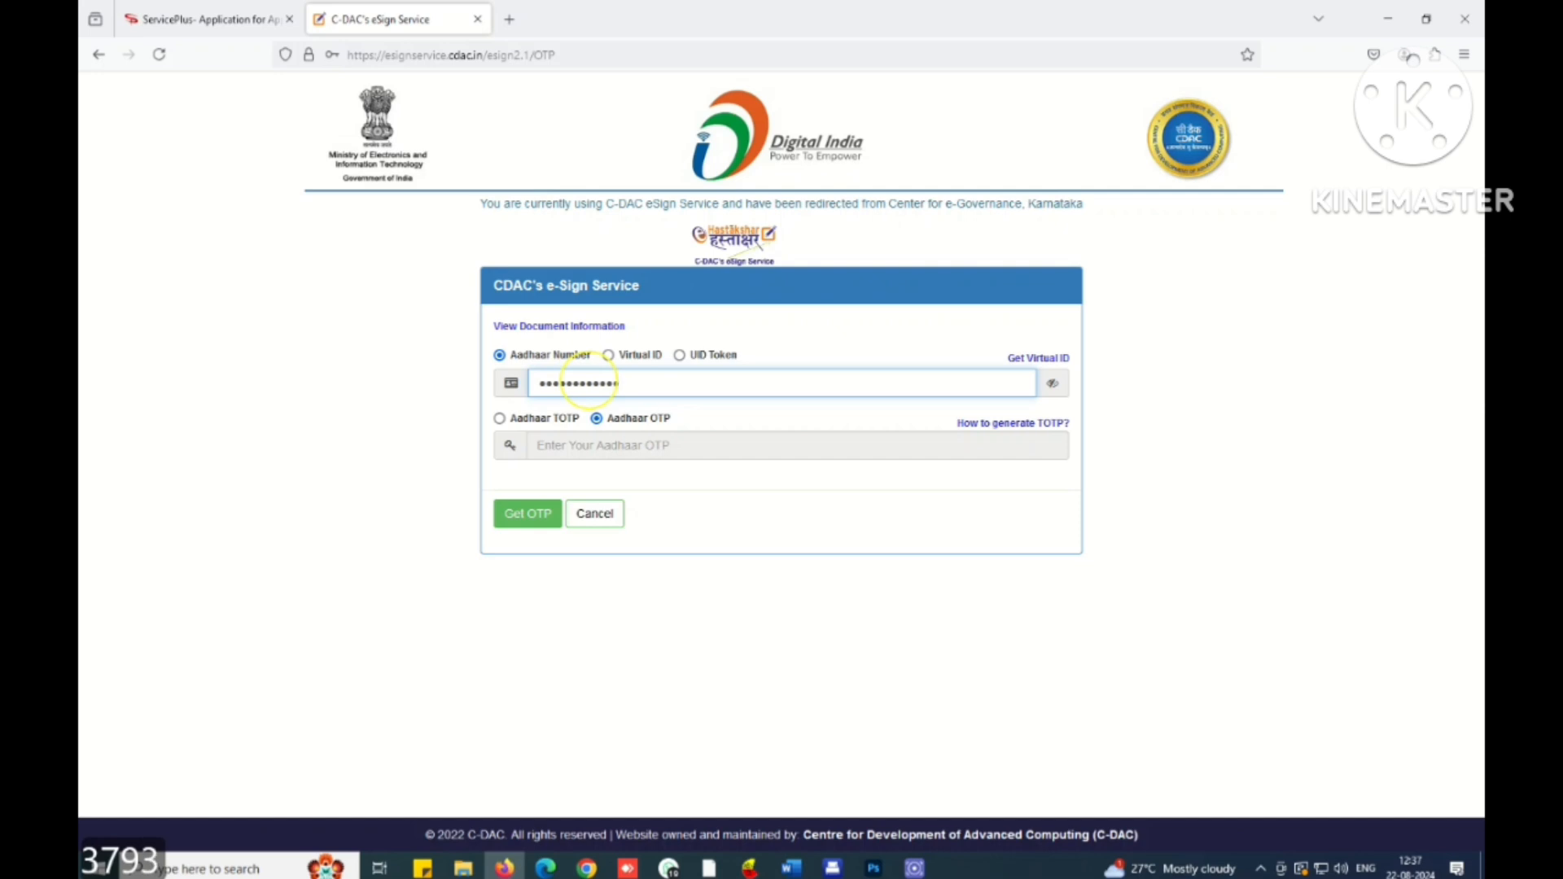
left_click(528, 521)
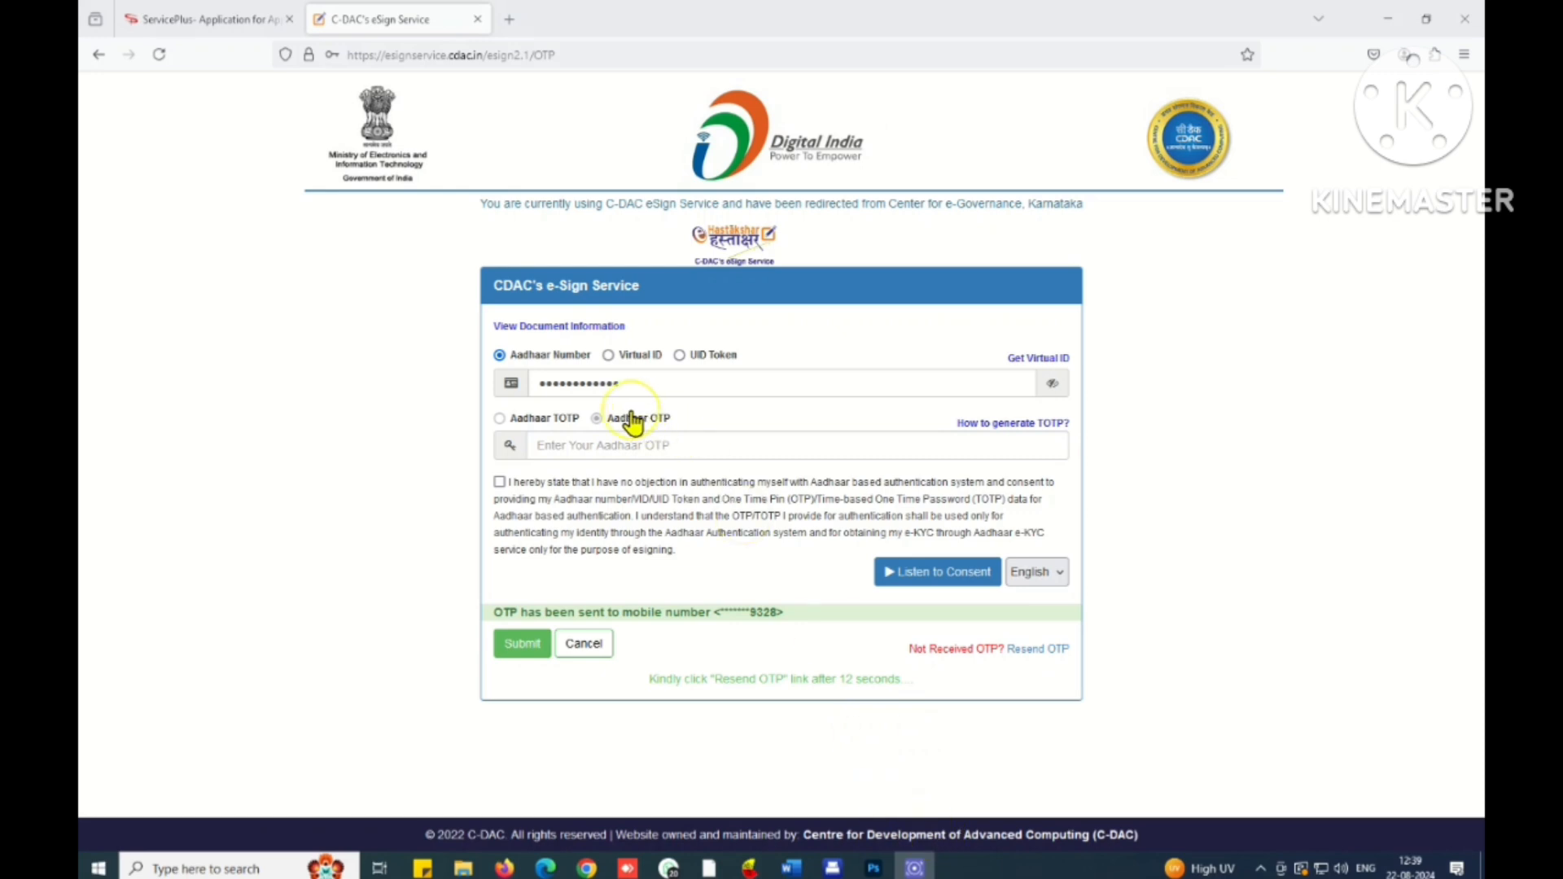
left_click(563, 445)
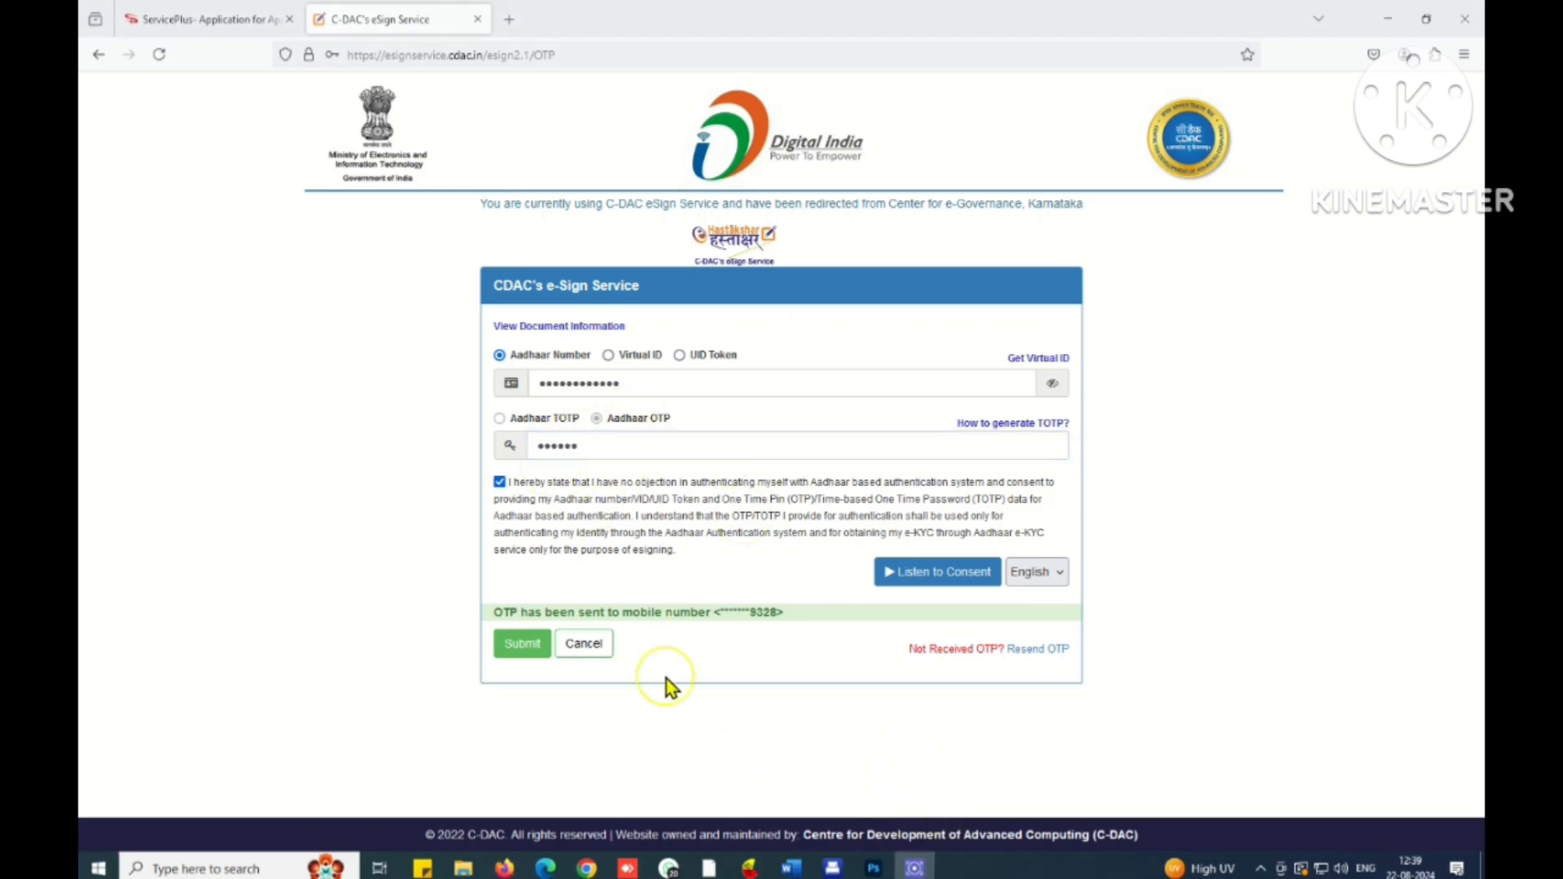
left_click(524, 645)
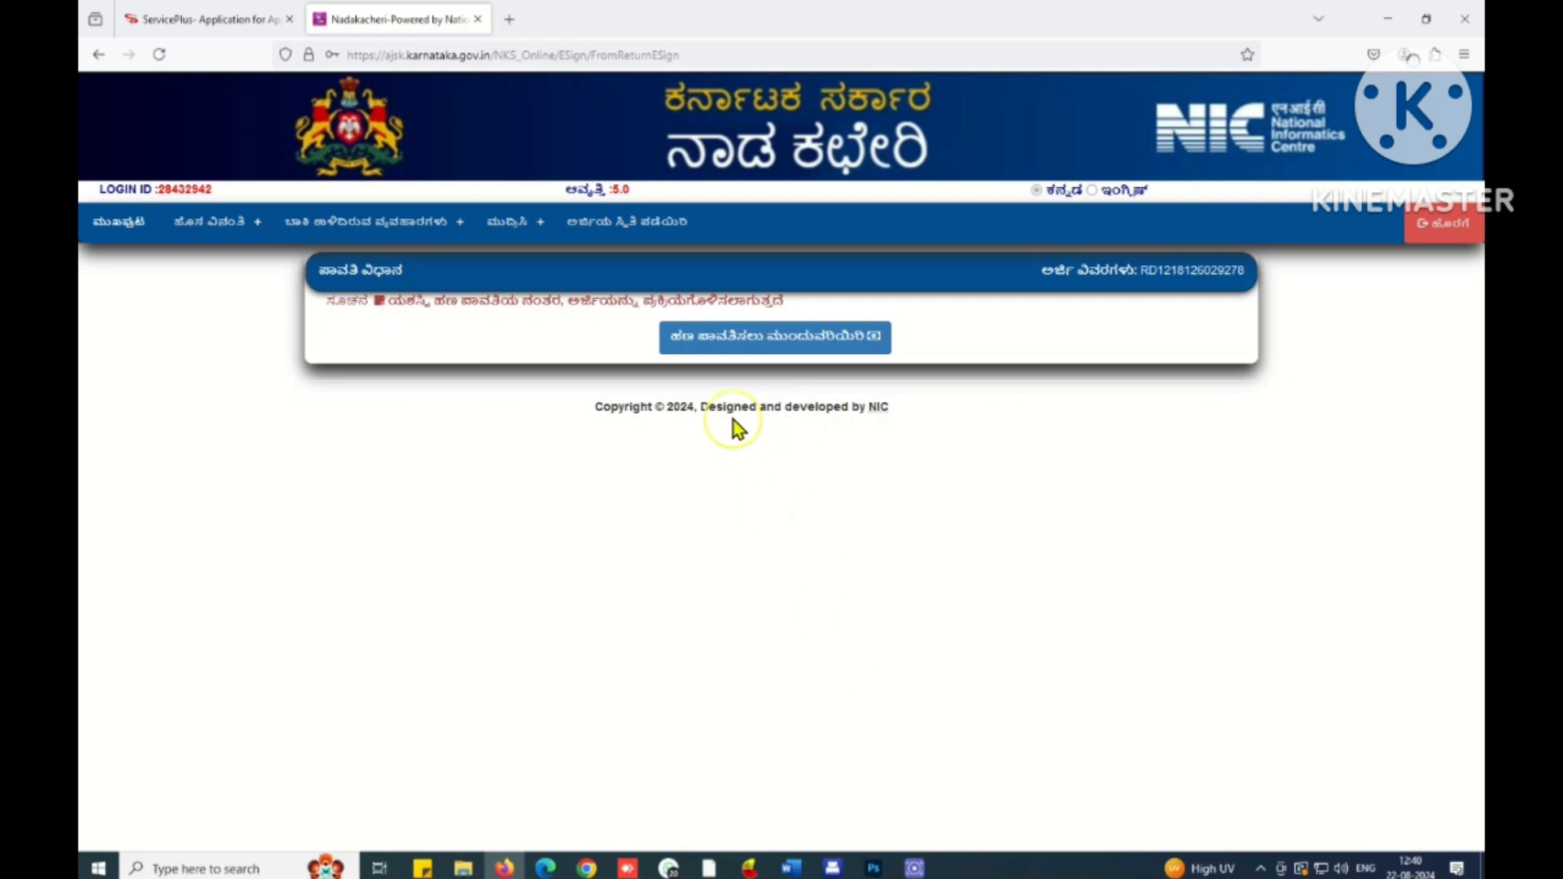
Proceed to the fee payment, accept the terms and conditions for SevaSindhu Wallet, and log in to KarnatakaOne with the account password
left_click(763, 350)
scroll(572, 547, "down", 2)
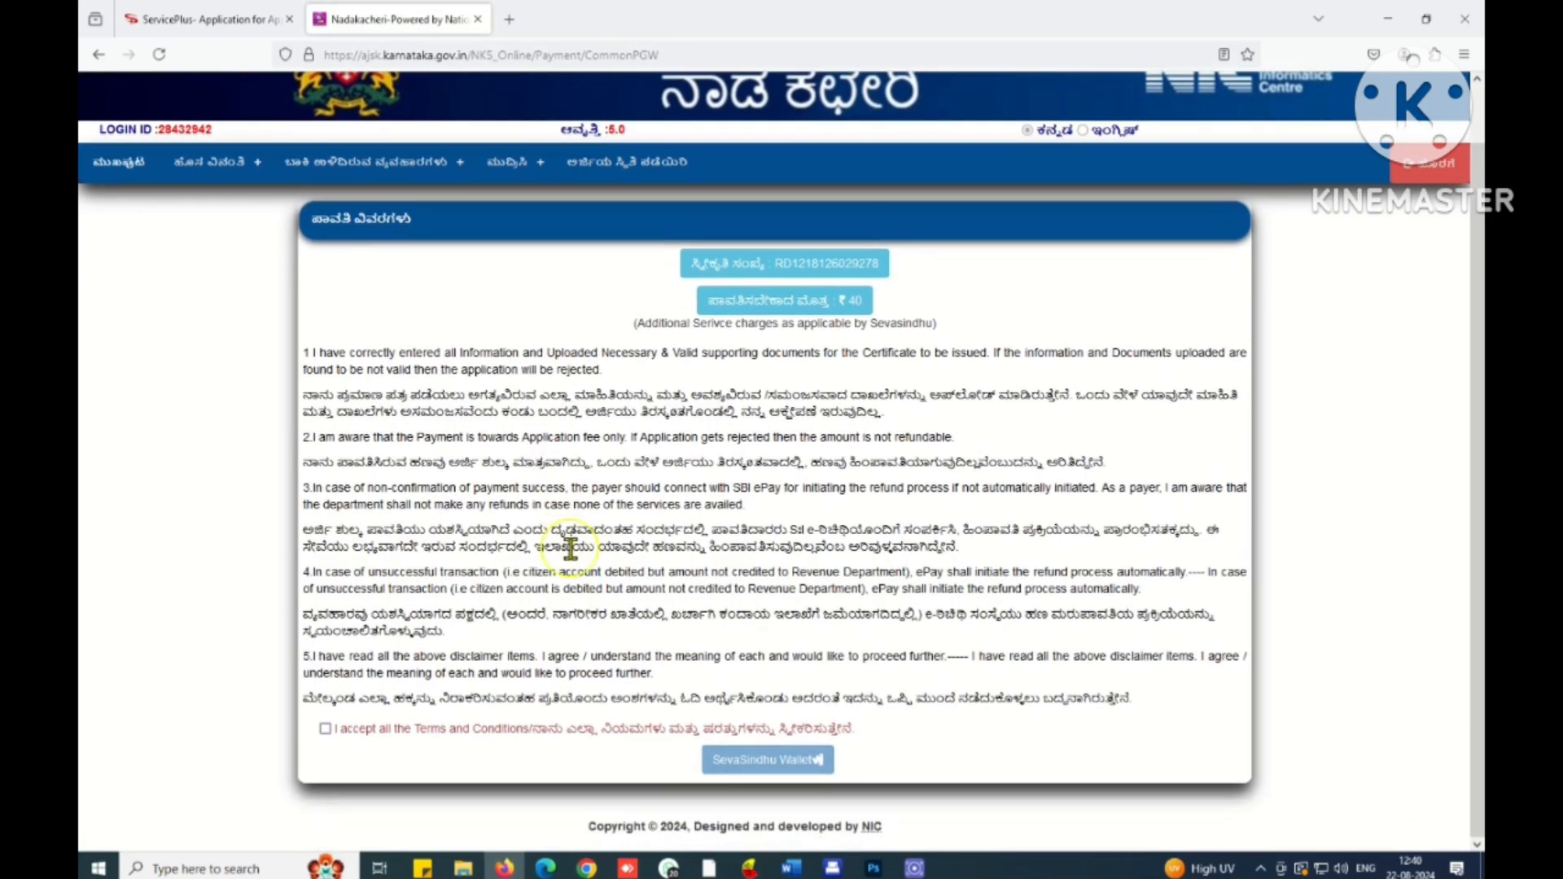
left_click(325, 728)
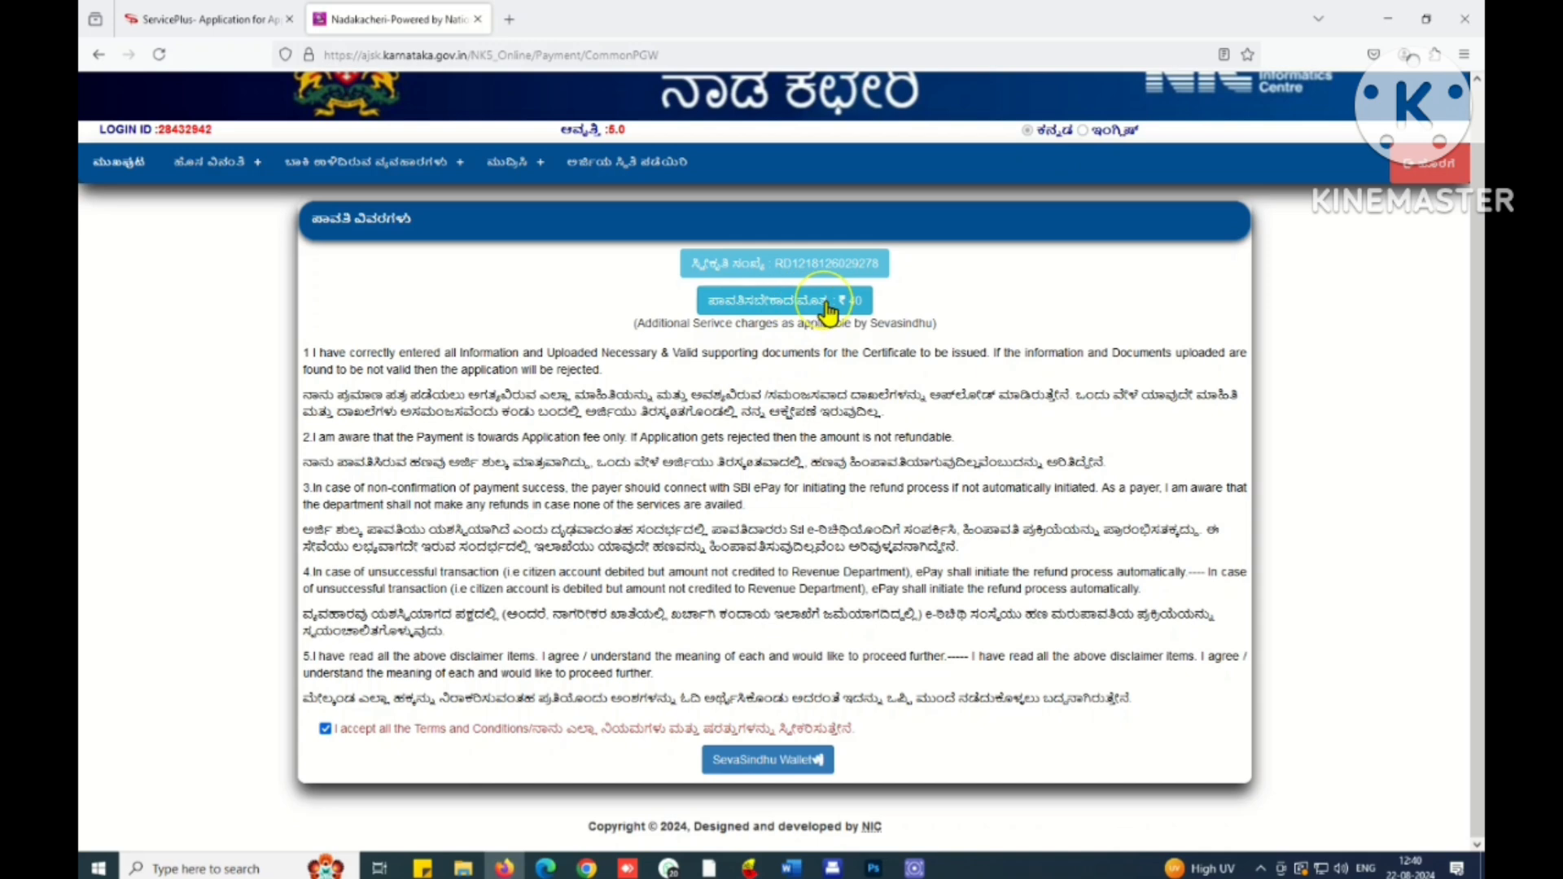
left_click(757, 765)
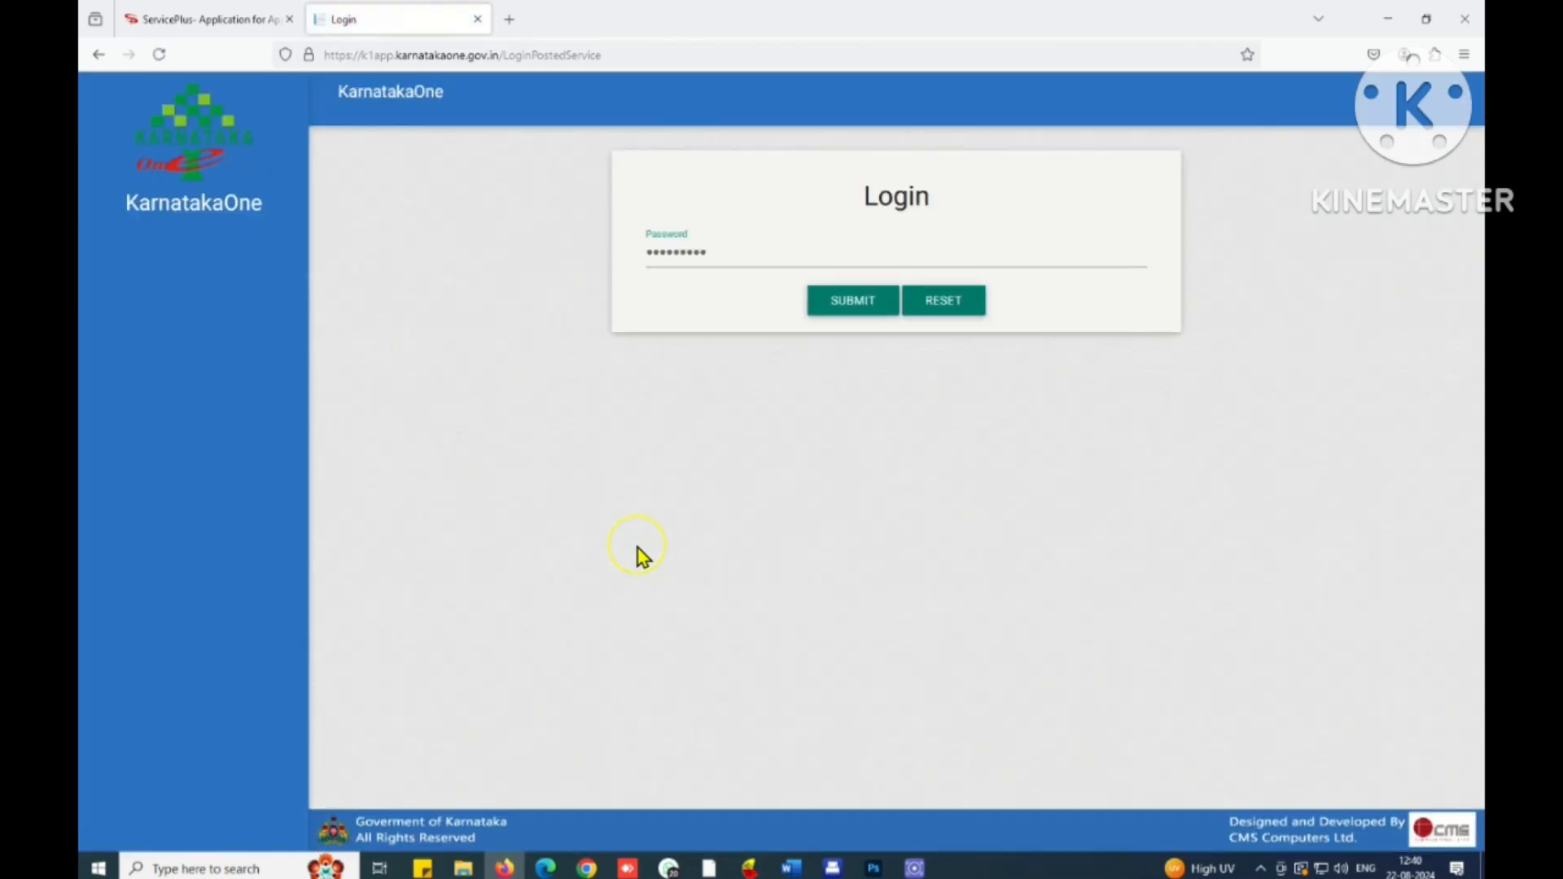
left_click(851, 311)
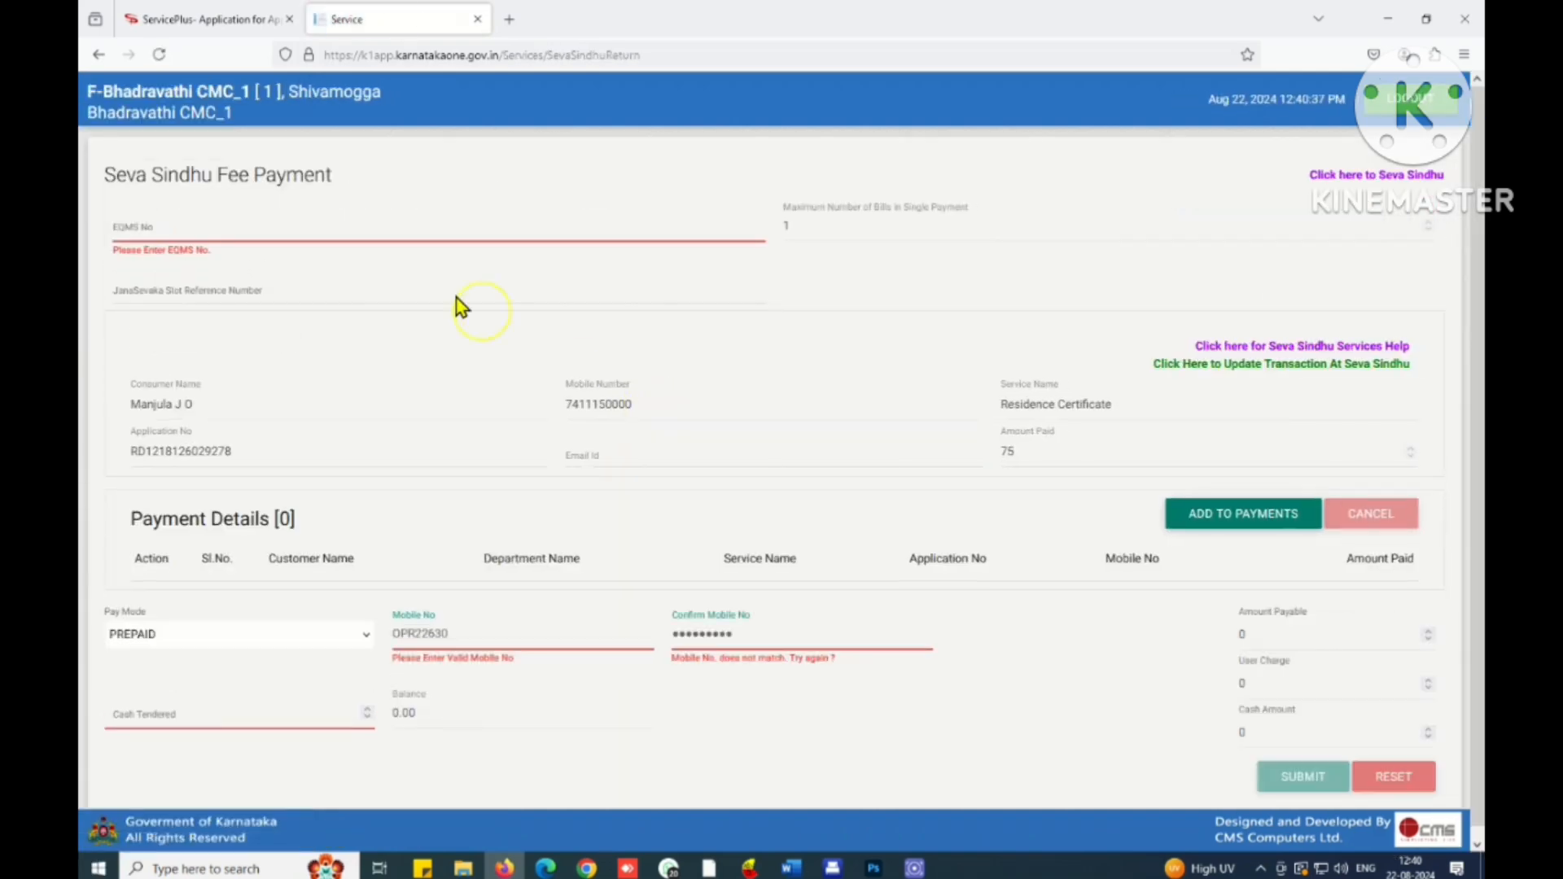
Fill in the fee payment form with EQMS No 1 and cash tendered 75, clearing the Mobile No and Confirm Mobile No fields
left_click(191, 223)
type("1")
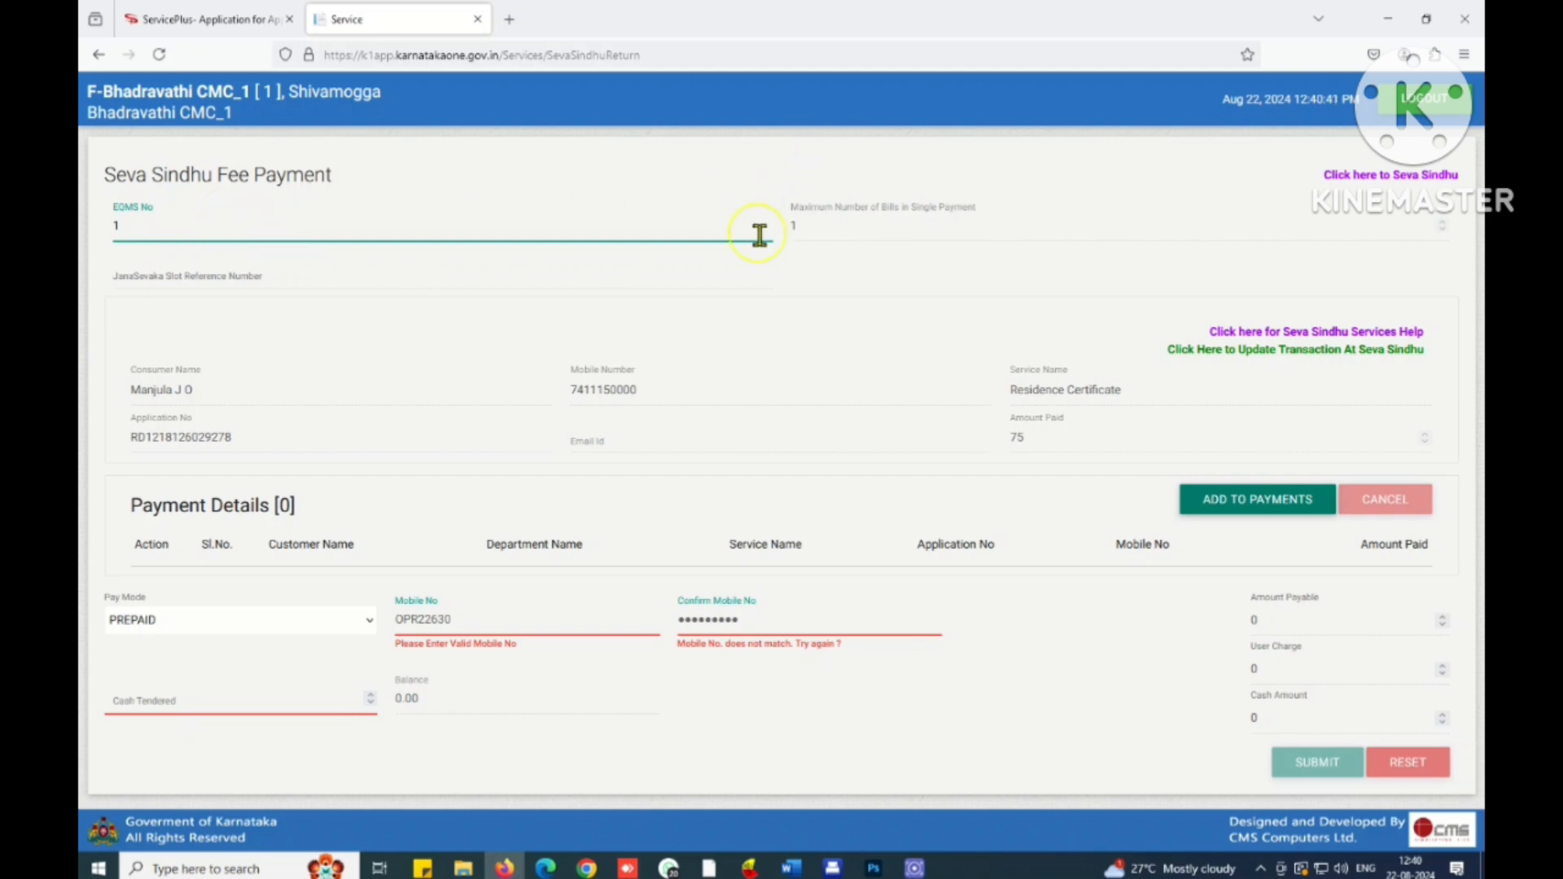
left_click_drag(478, 619, 353, 612)
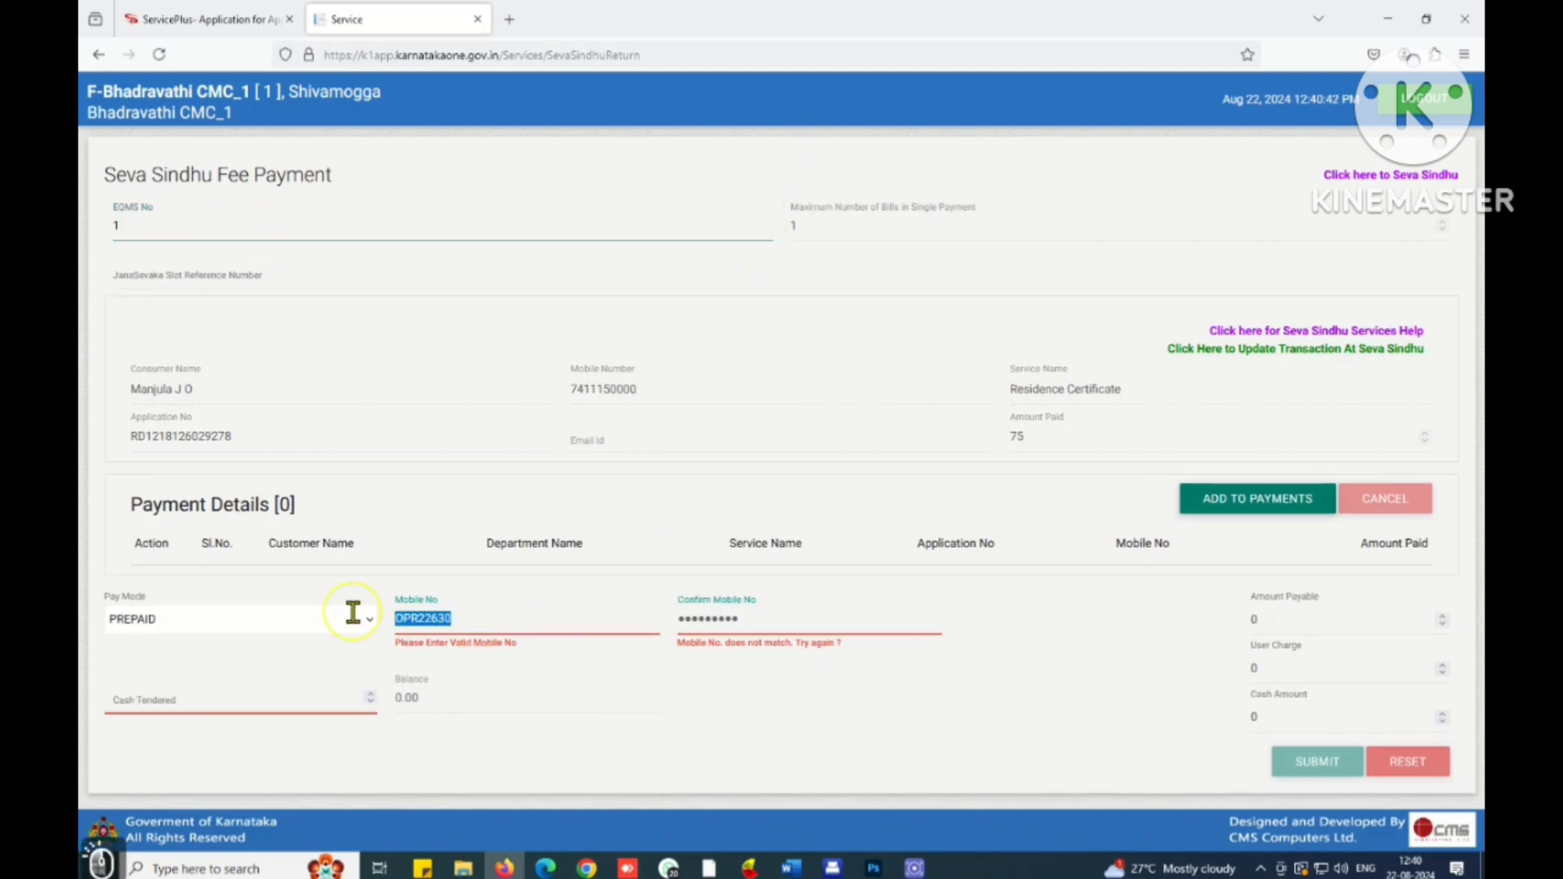
key("BackSpace")
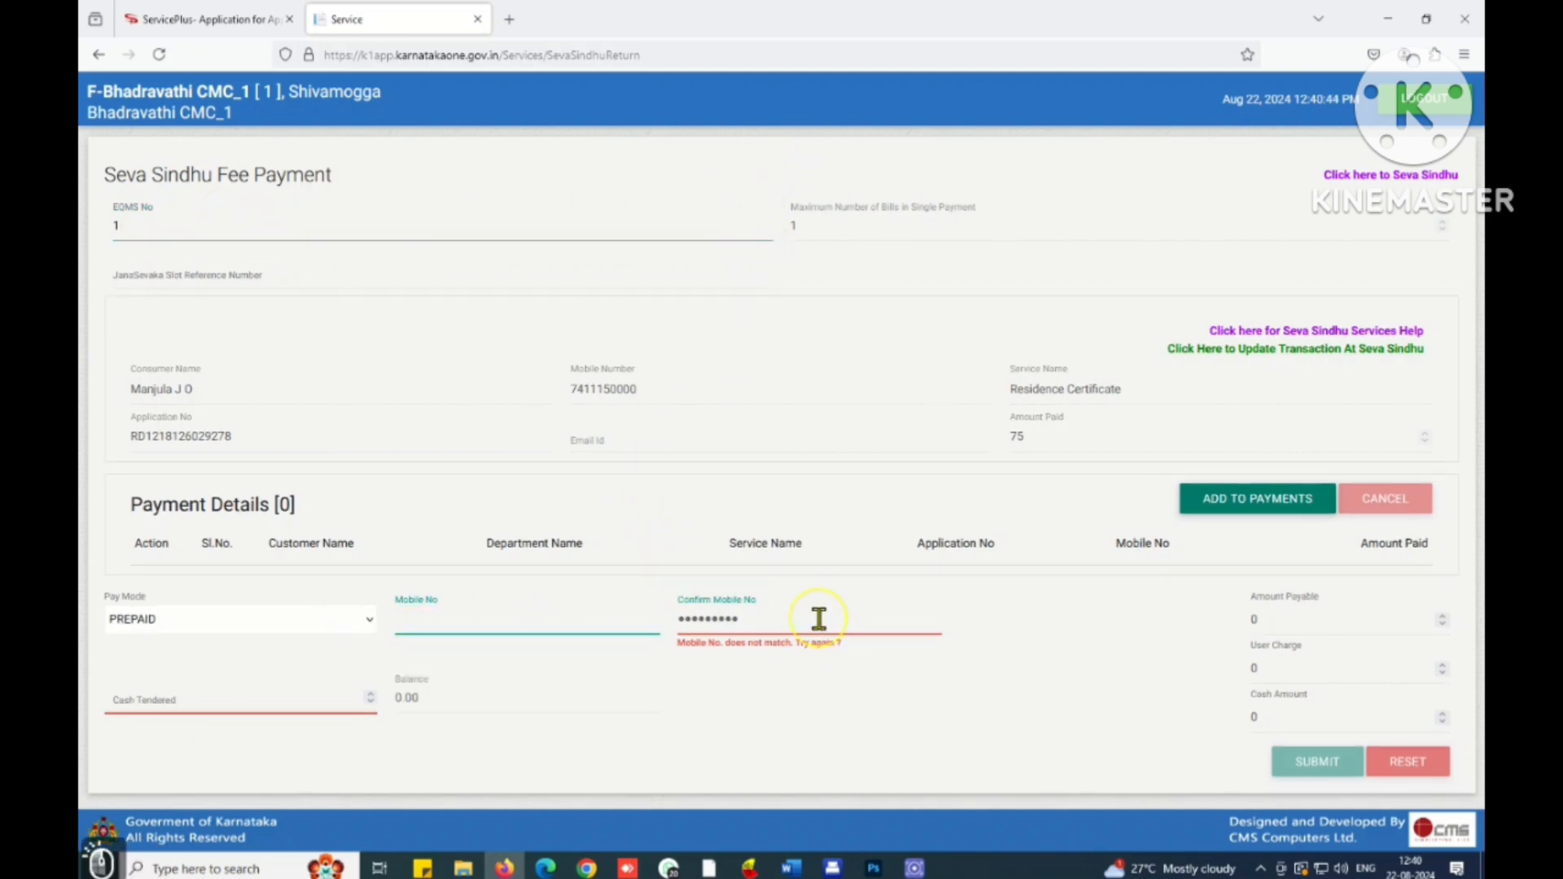
left_click_drag(816, 621, 630, 619)
key("BackSpace")
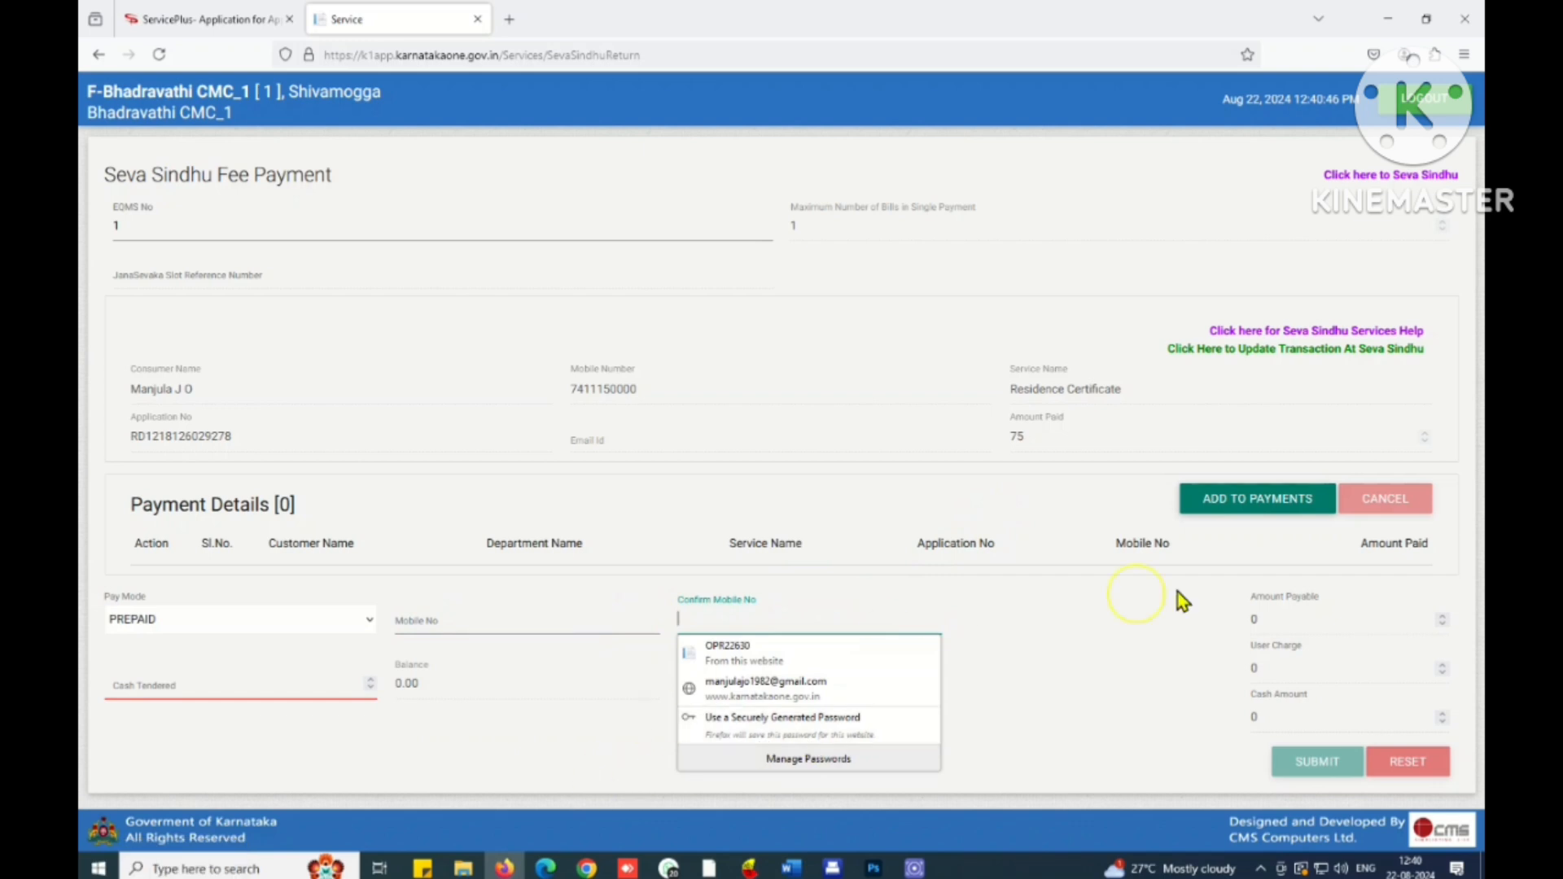
key("Escape")
left_click(161, 680)
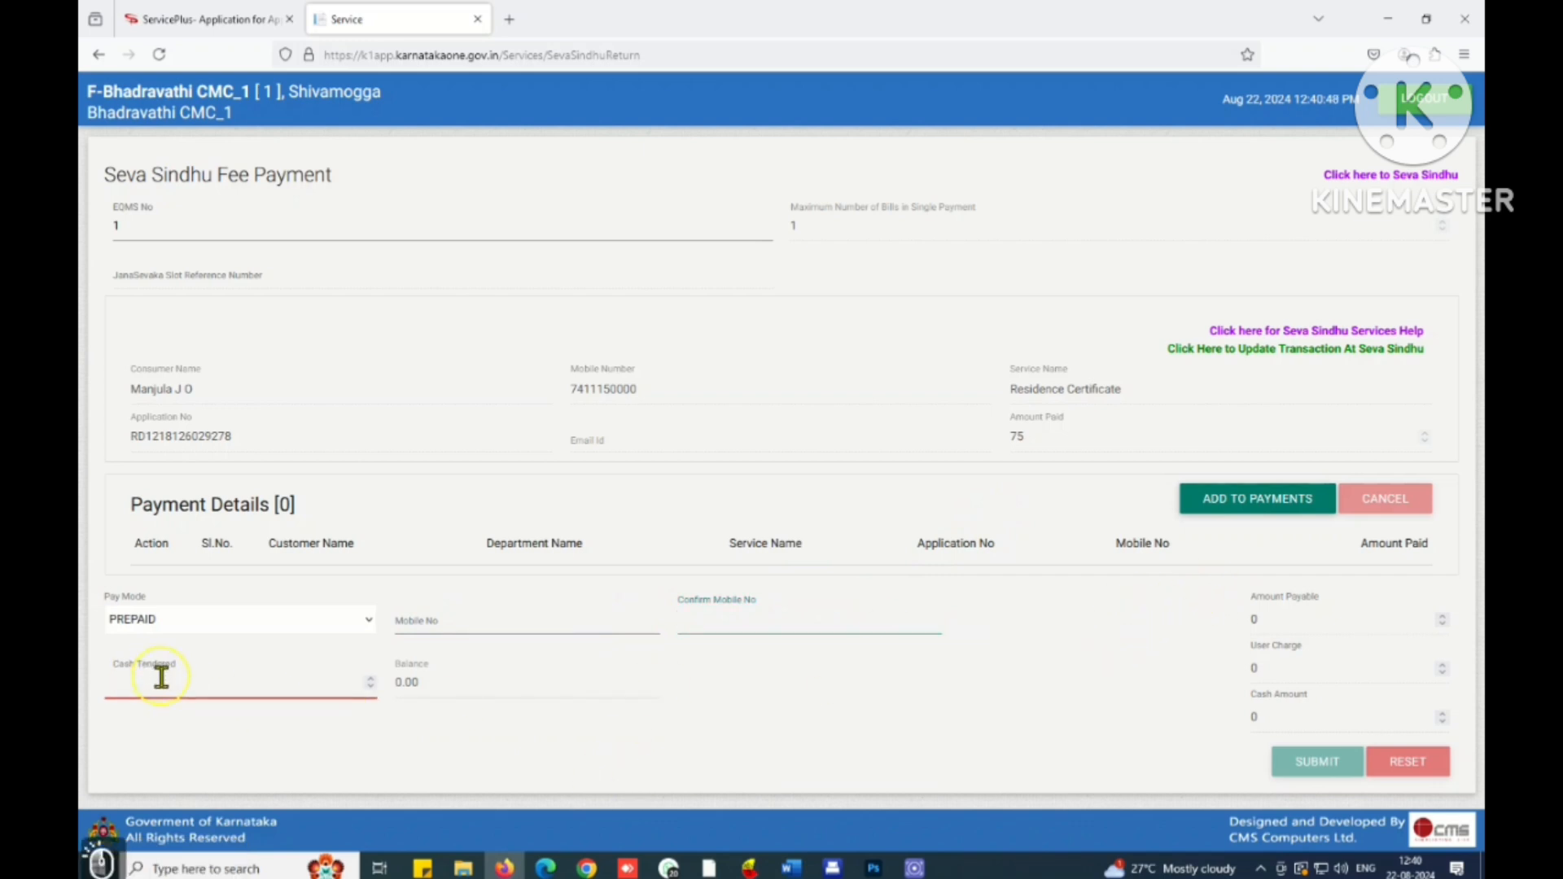
type("75")
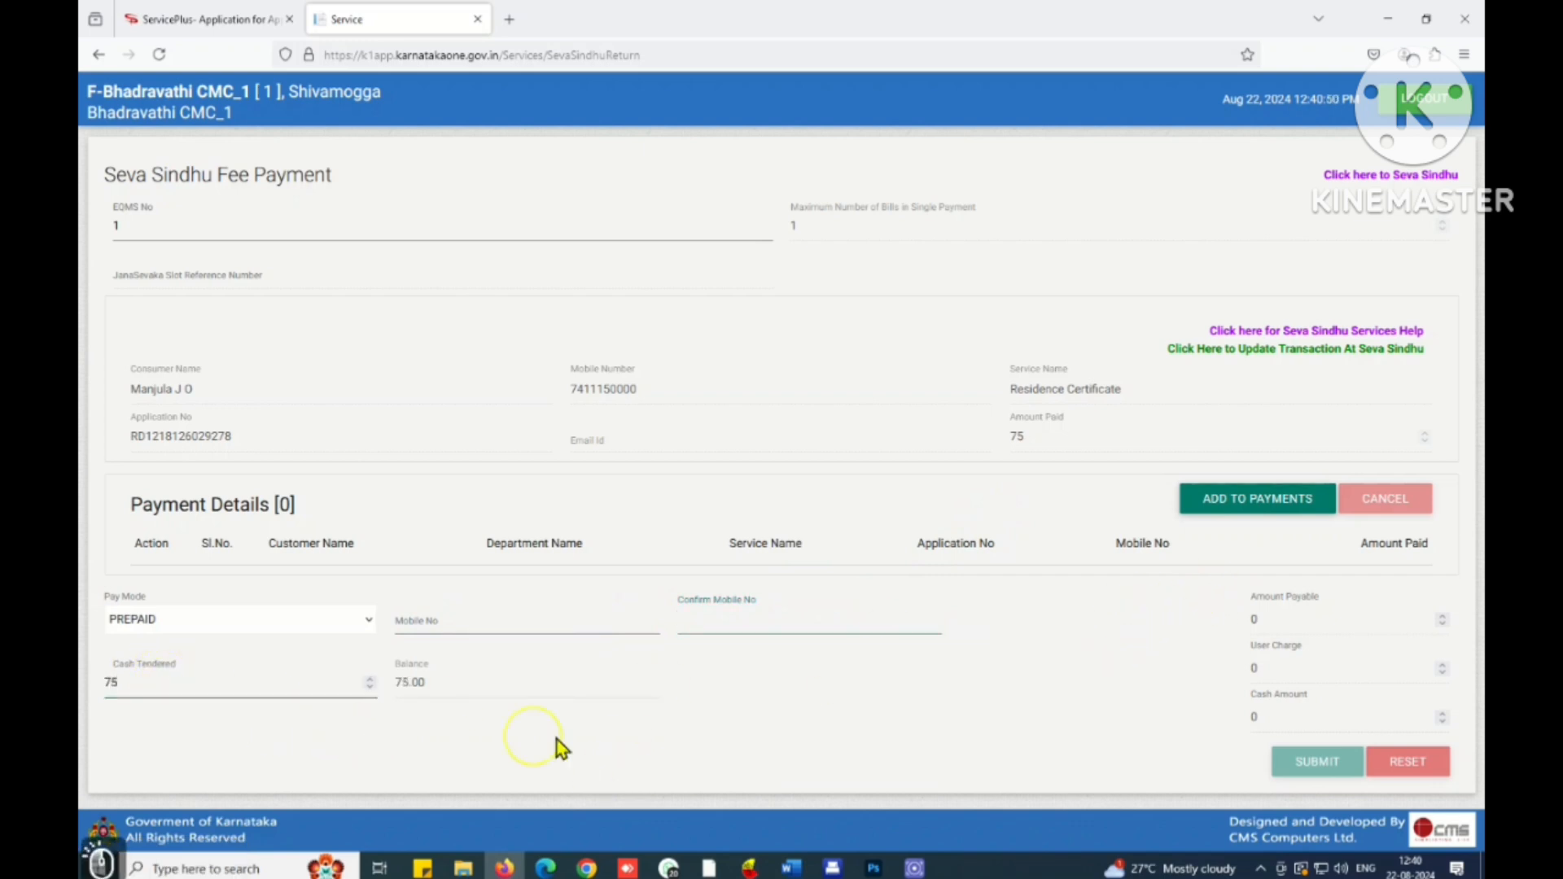
Add the residence certificate fee to the payment details and submit the prepaid transaction, confirming both prompts
left_click(1250, 500)
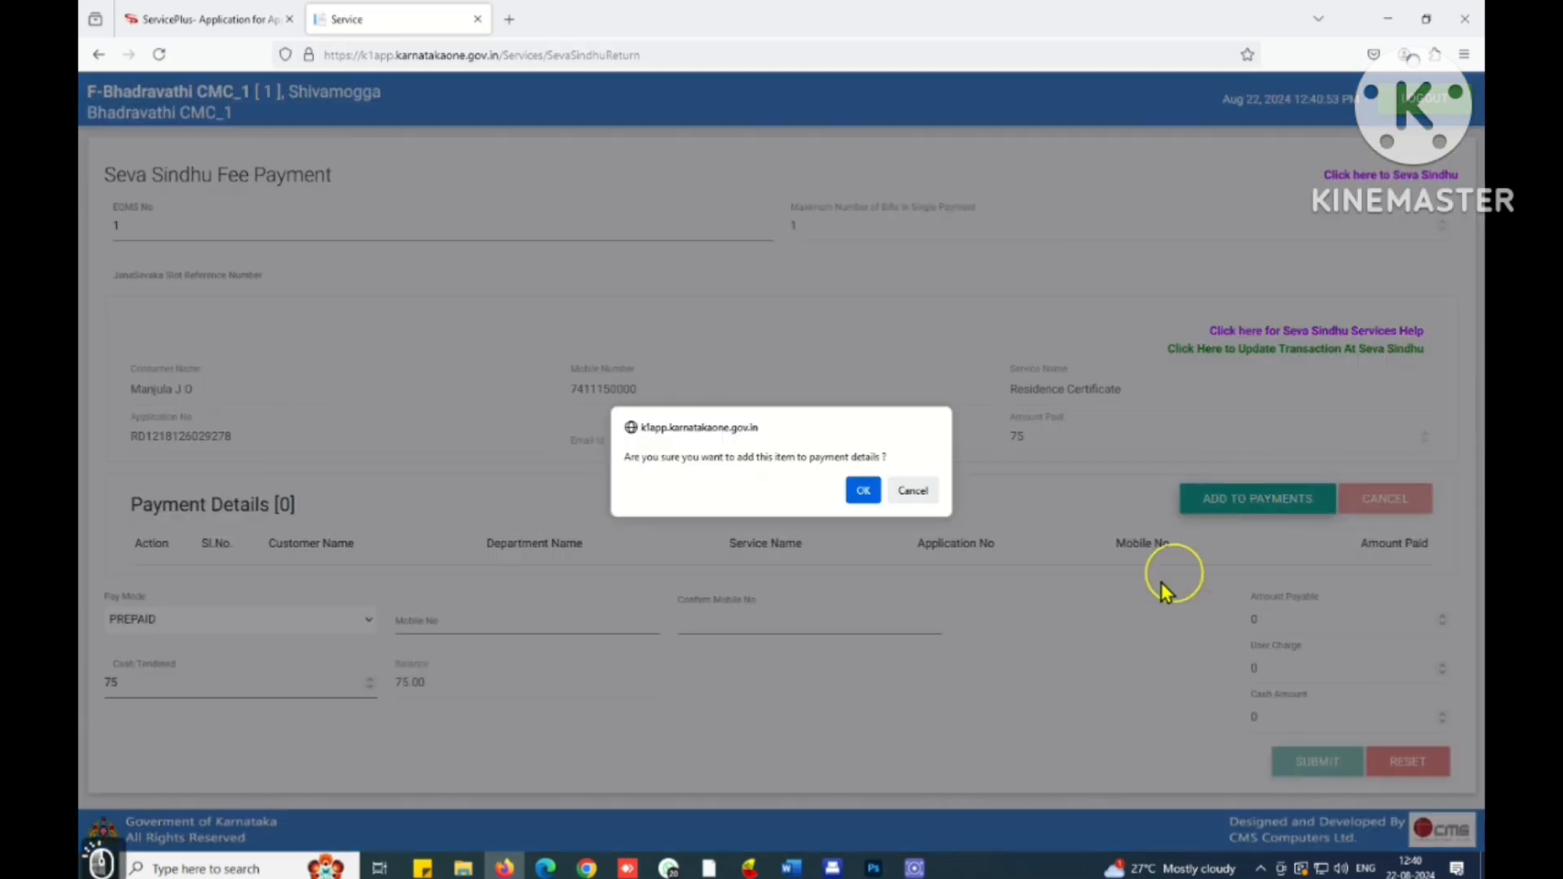
left_click(863, 490)
scroll(1277, 702, "down", 1)
left_click(1298, 762)
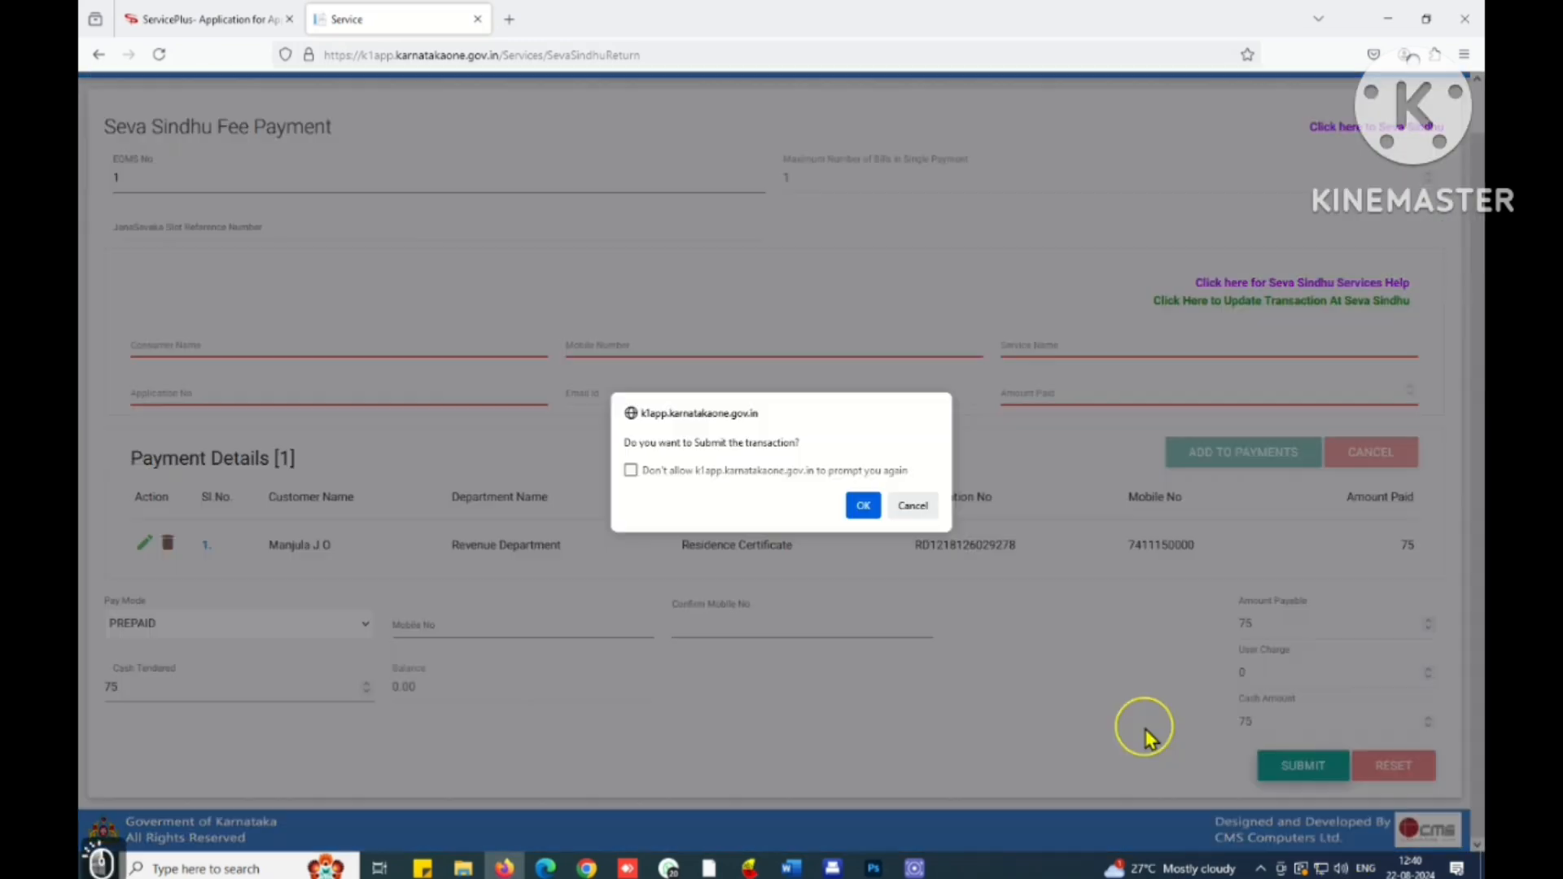
left_click(864, 506)
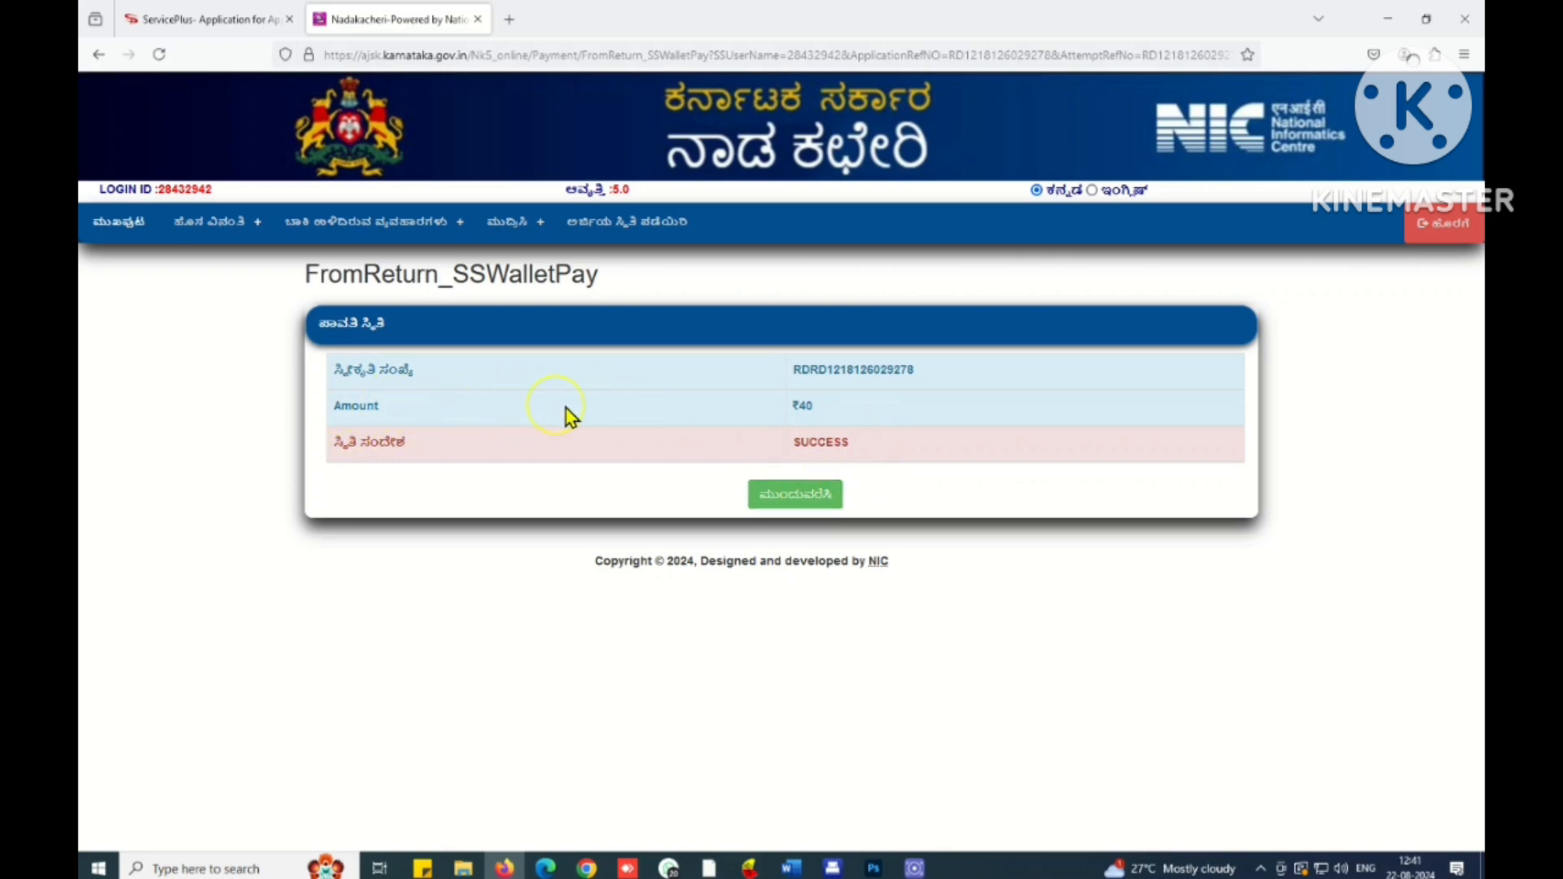
Continue from the payment status, download the e-signed application PDF and review its details and signature block
left_click(790, 500)
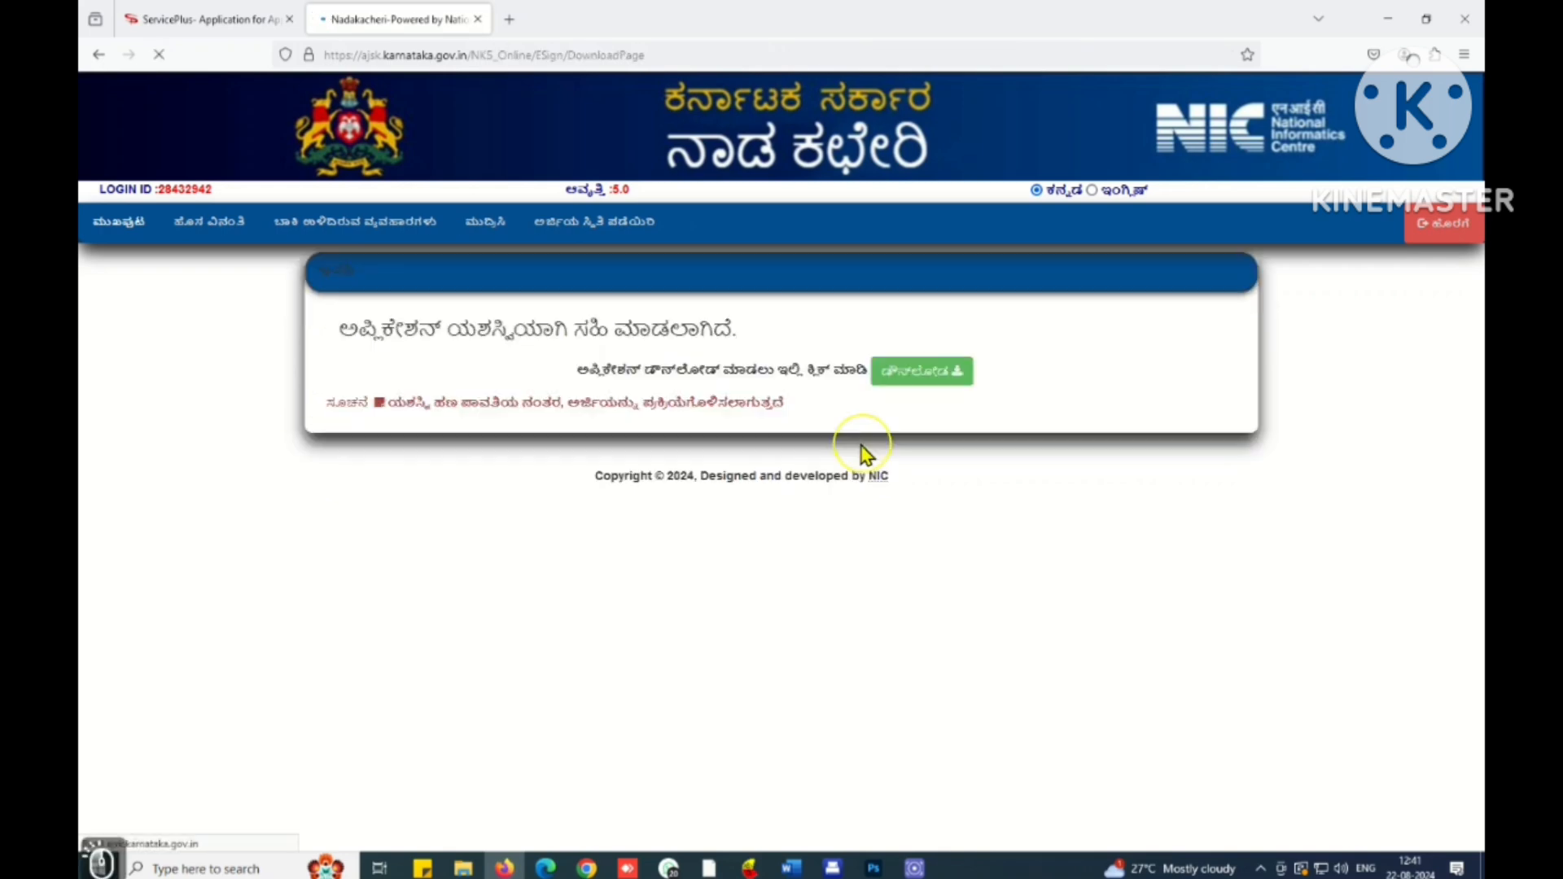
left_click(921, 387)
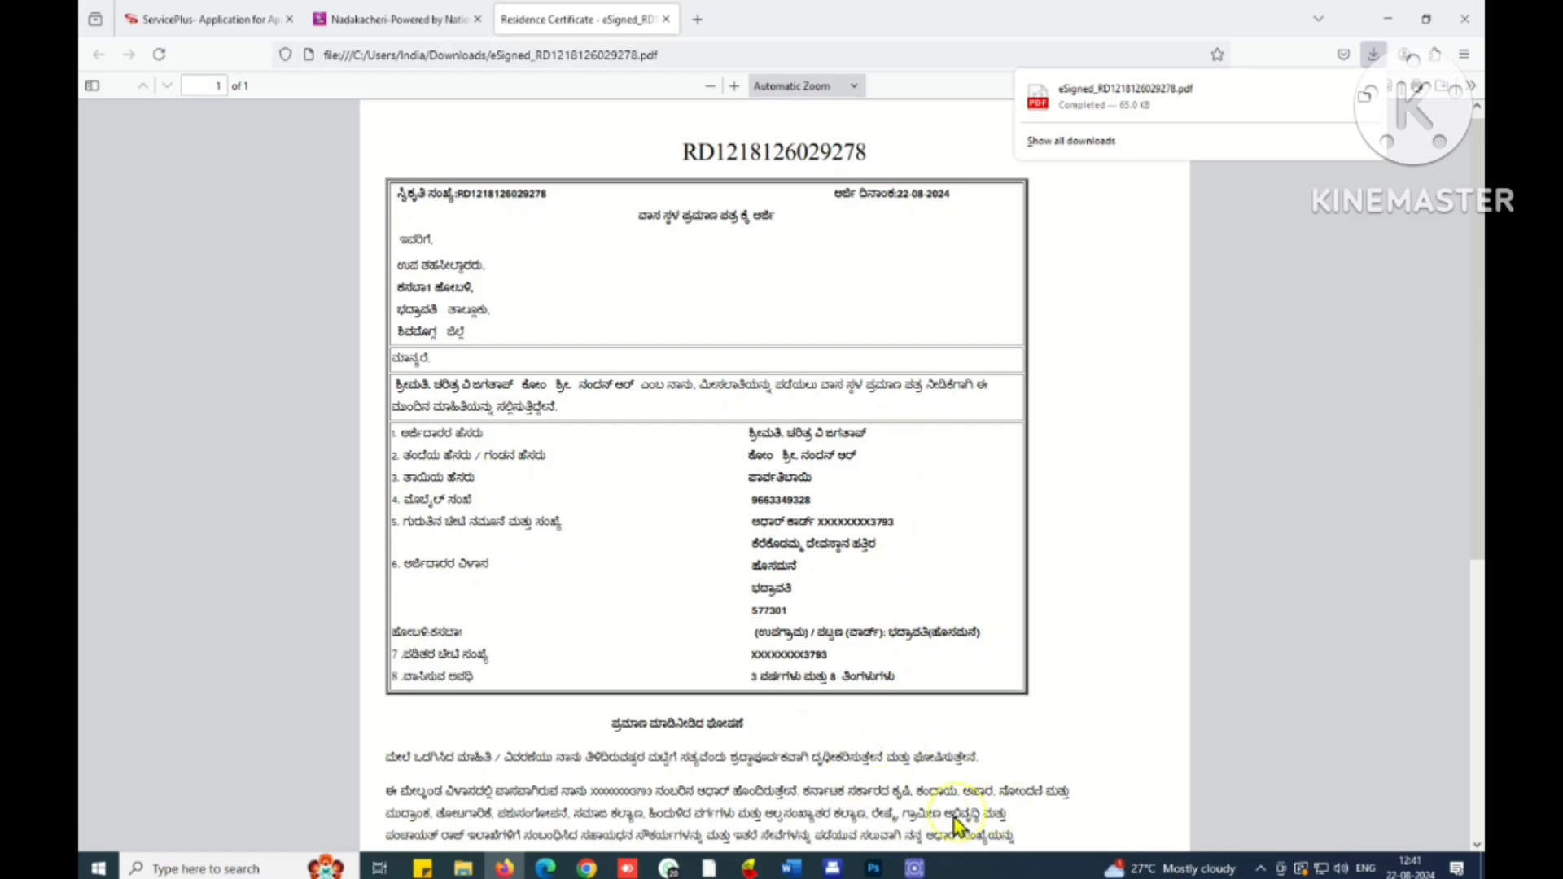
scroll(798, 481, "down", 5)
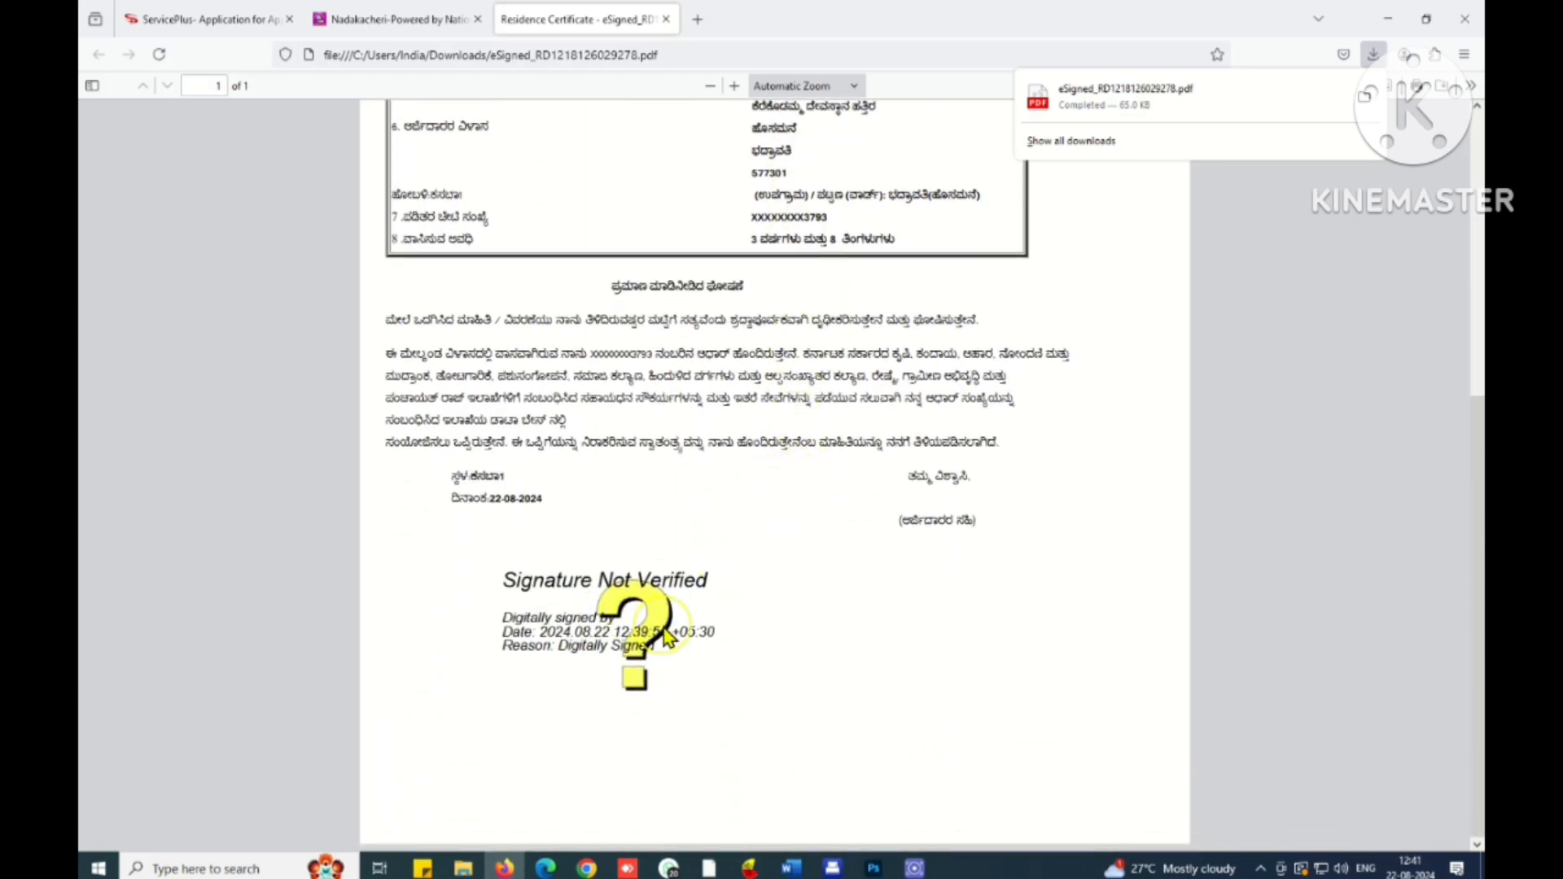
scroll(822, 617, "up", 5)
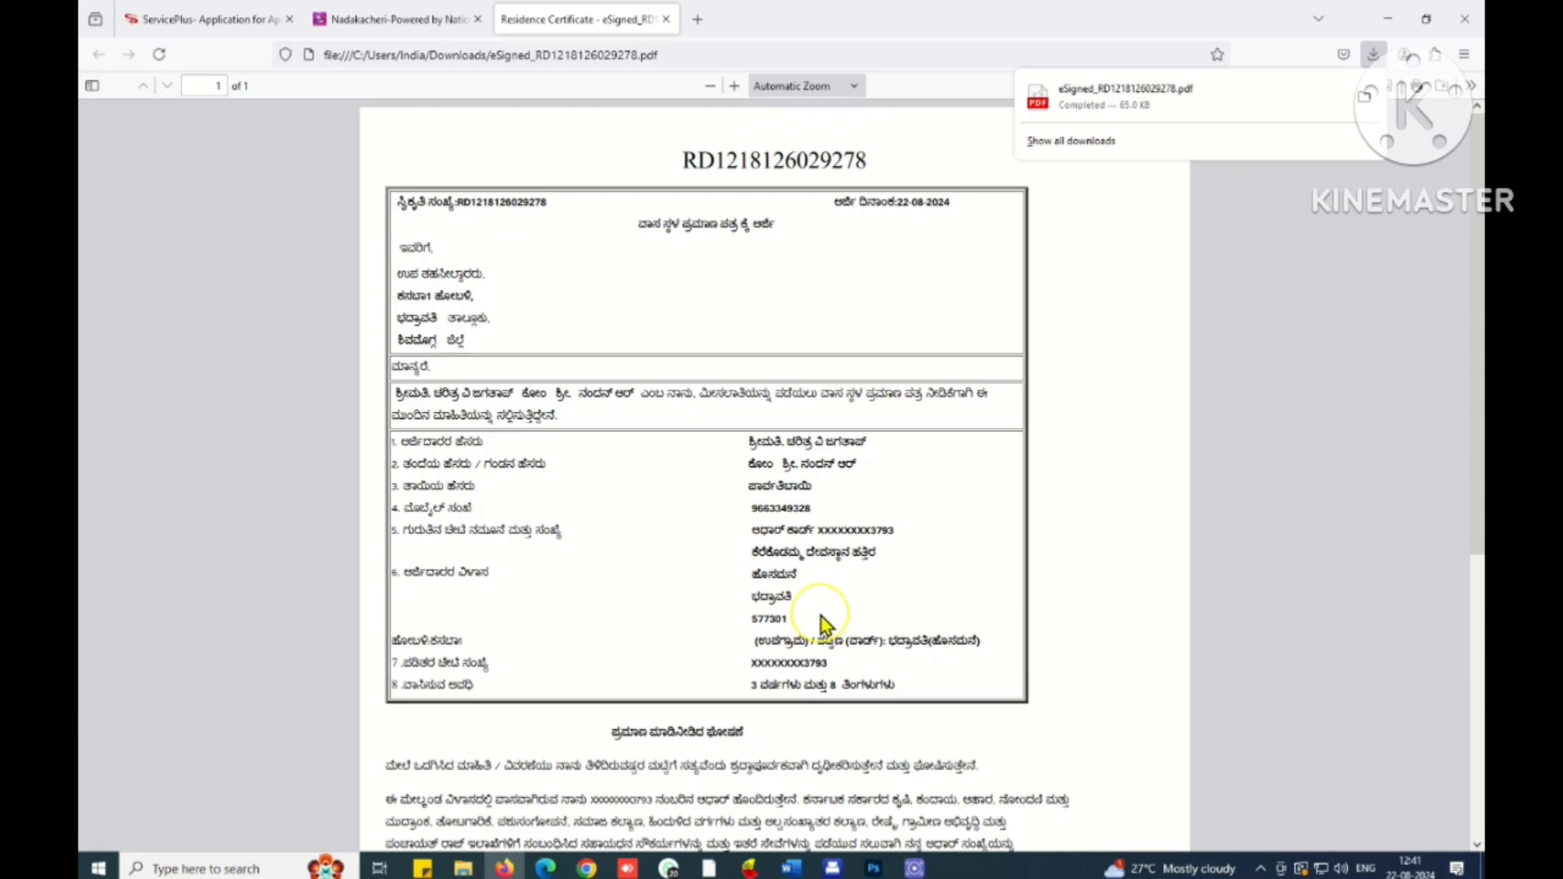
scroll(823, 622, "down", 5)
scroll(824, 627, "up", 1)
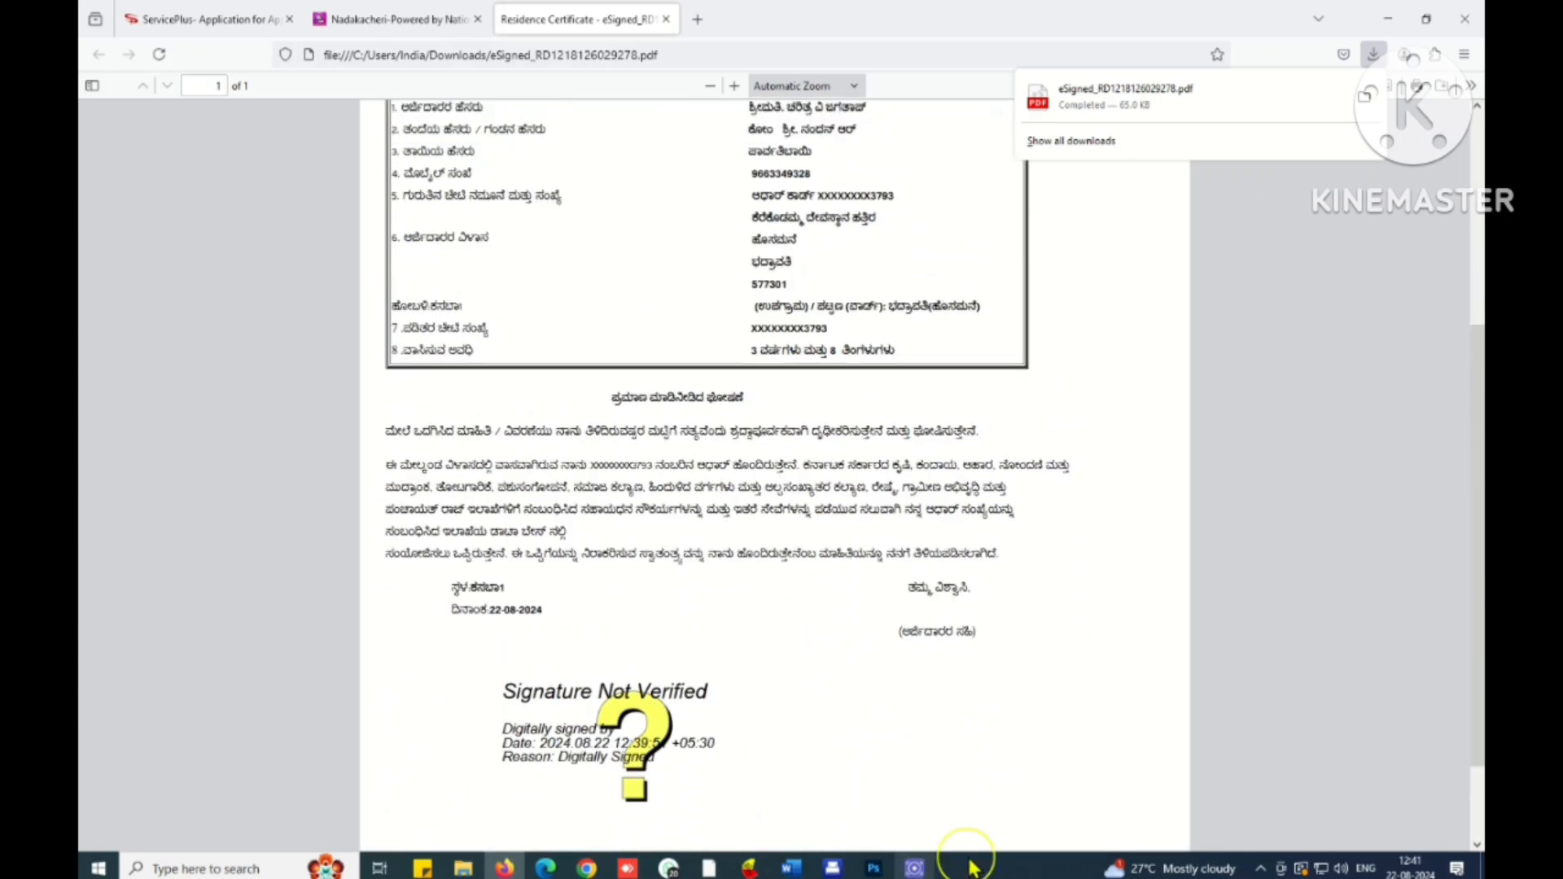